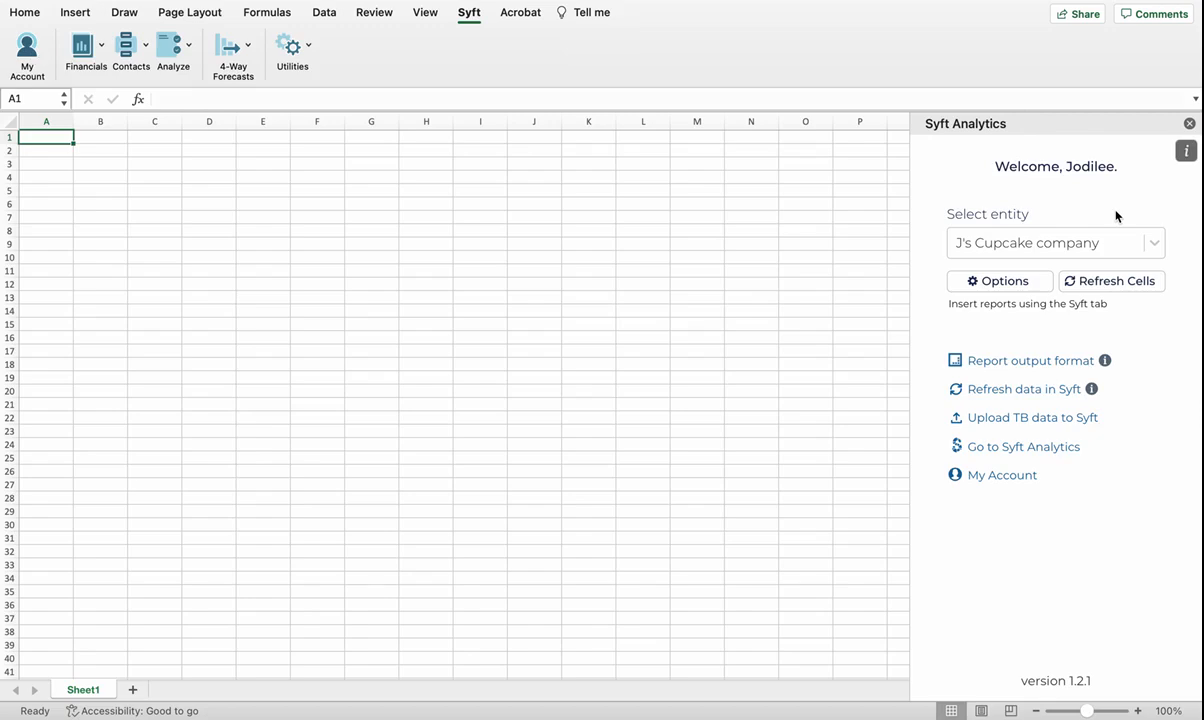
# Step: Look through the list of entities available in the Syft Analytics pane
pyautogui.click(1155, 249)
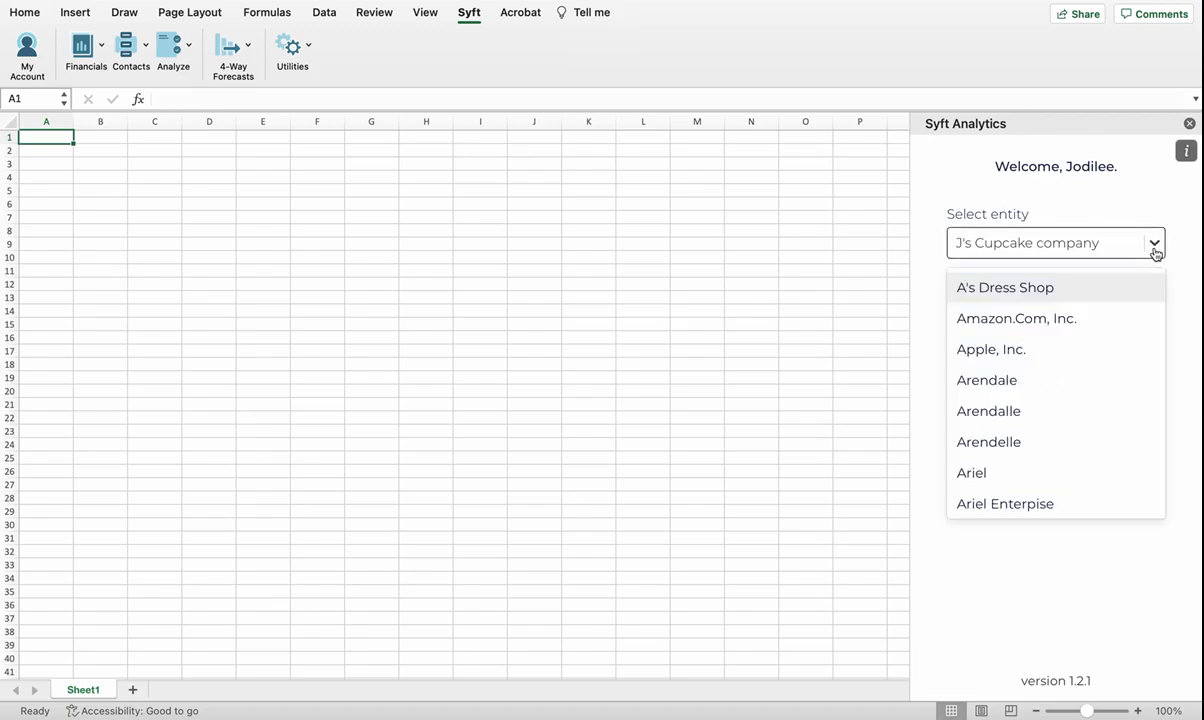
pyautogui.scroll(-10, 1059, 399)
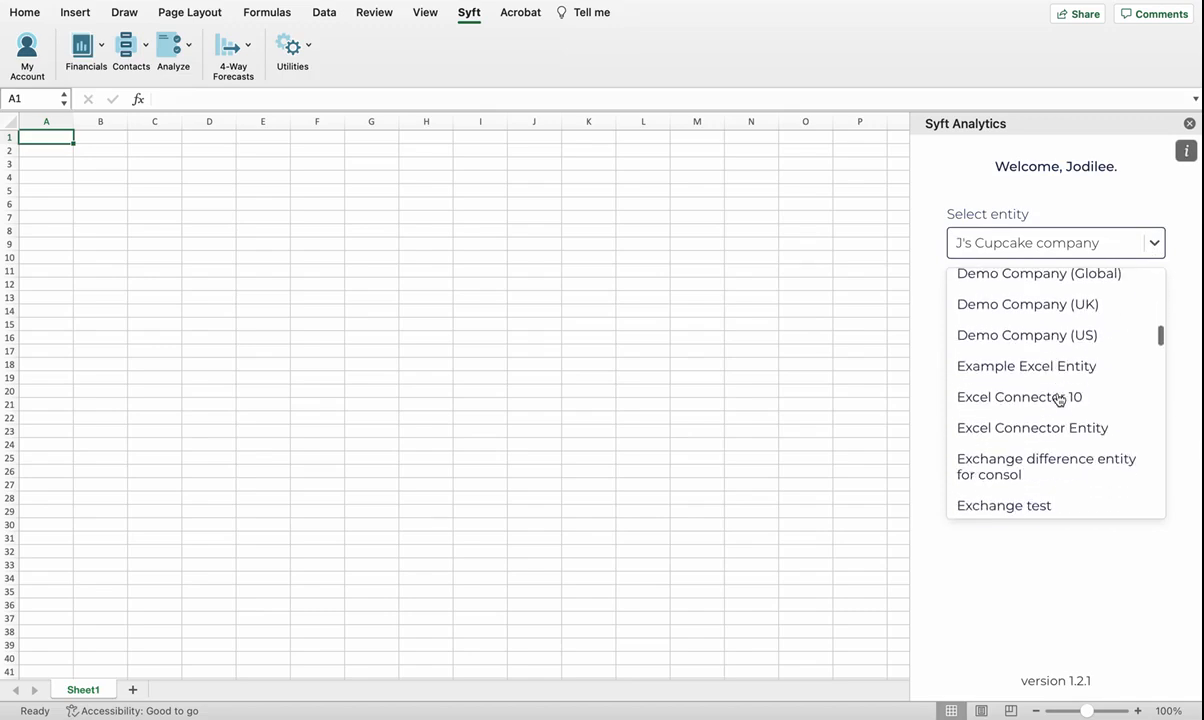
pyautogui.click(1009, 167)
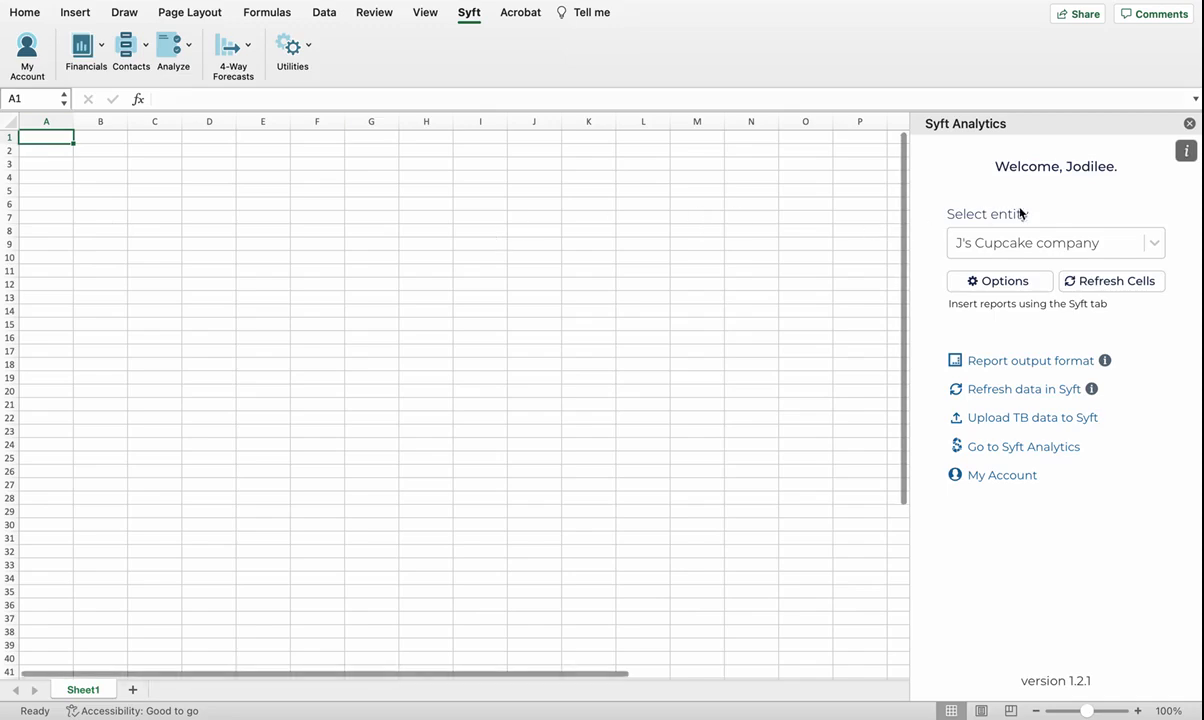
# Step: Open the report options, try A's Dress Shop as the entity, and switch back to J's Cupcake company
pyautogui.click(1014, 288)
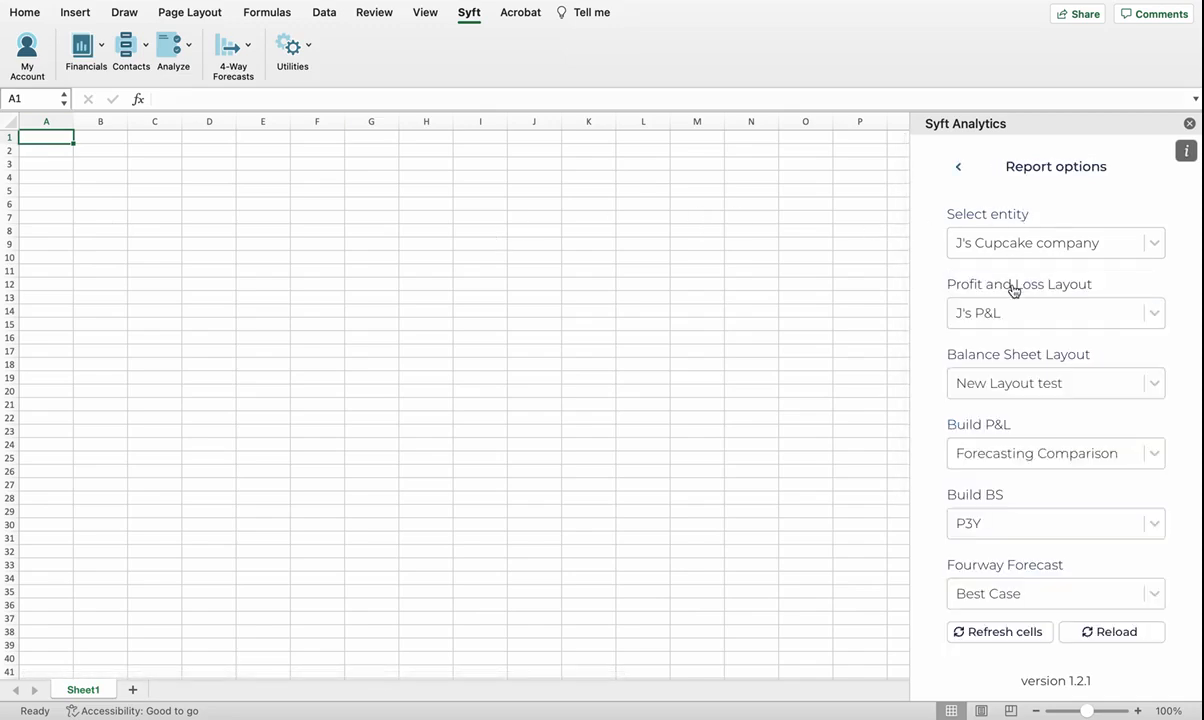
pyautogui.click(1105, 245)
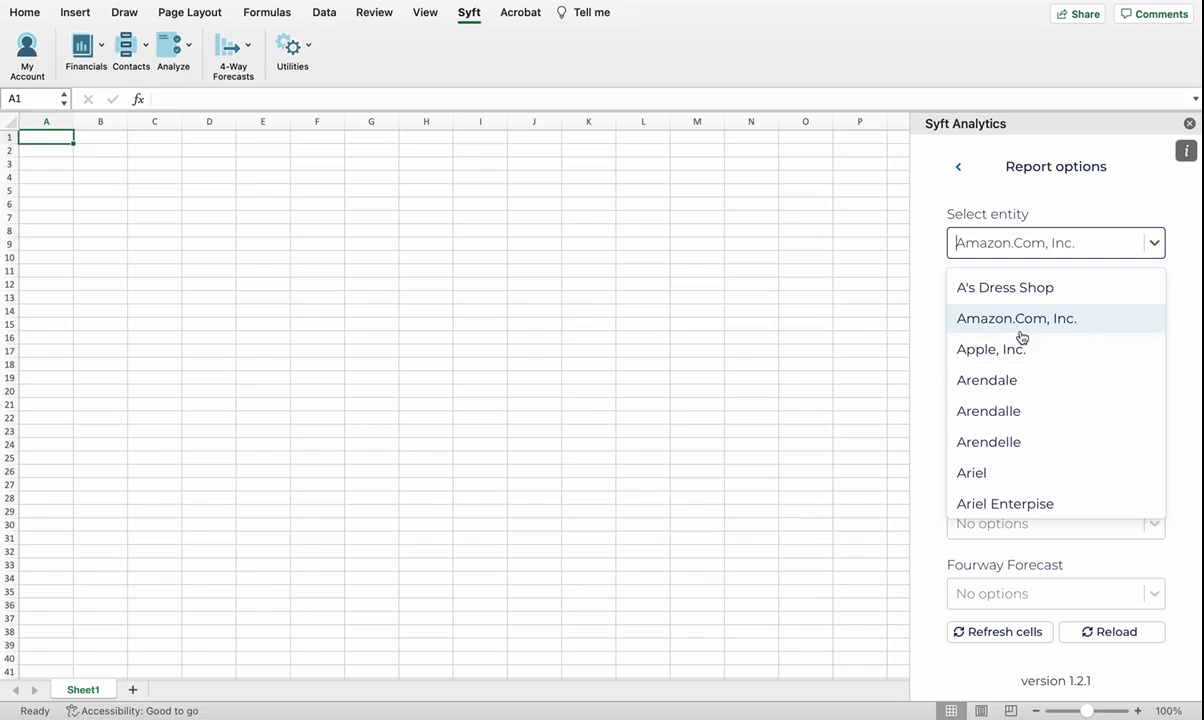
pyautogui.click(1010, 288)
pyautogui.click(967, 245)
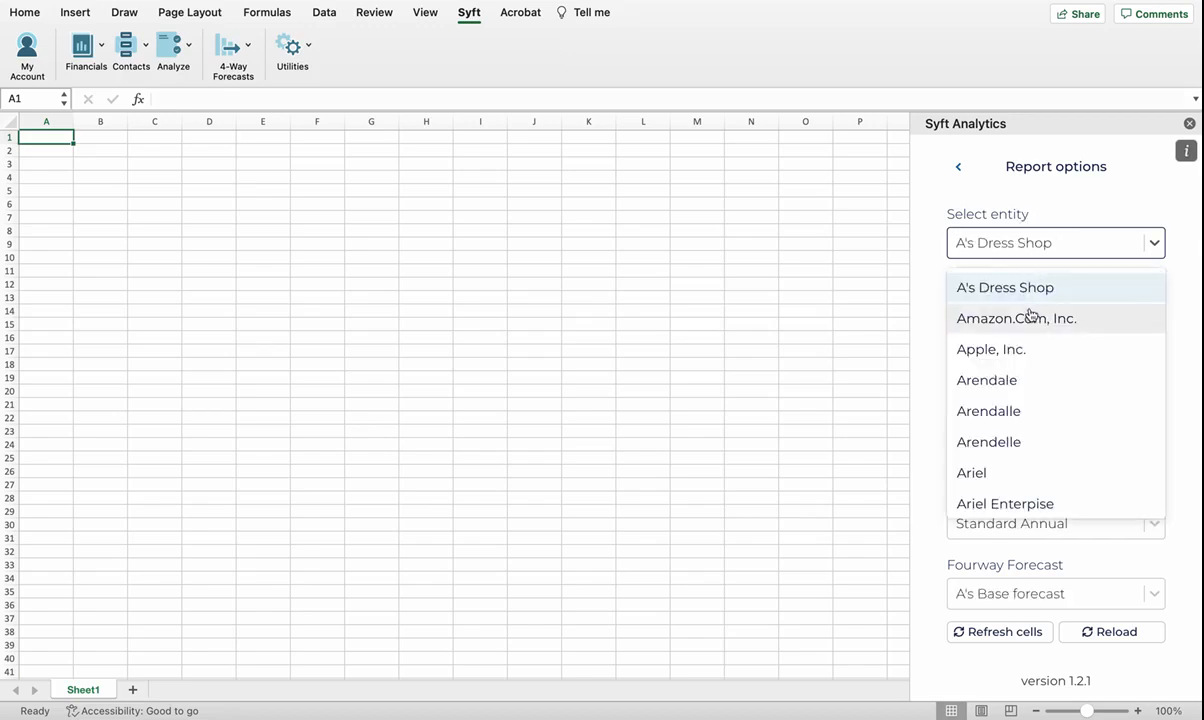
pyautogui.write("j's")
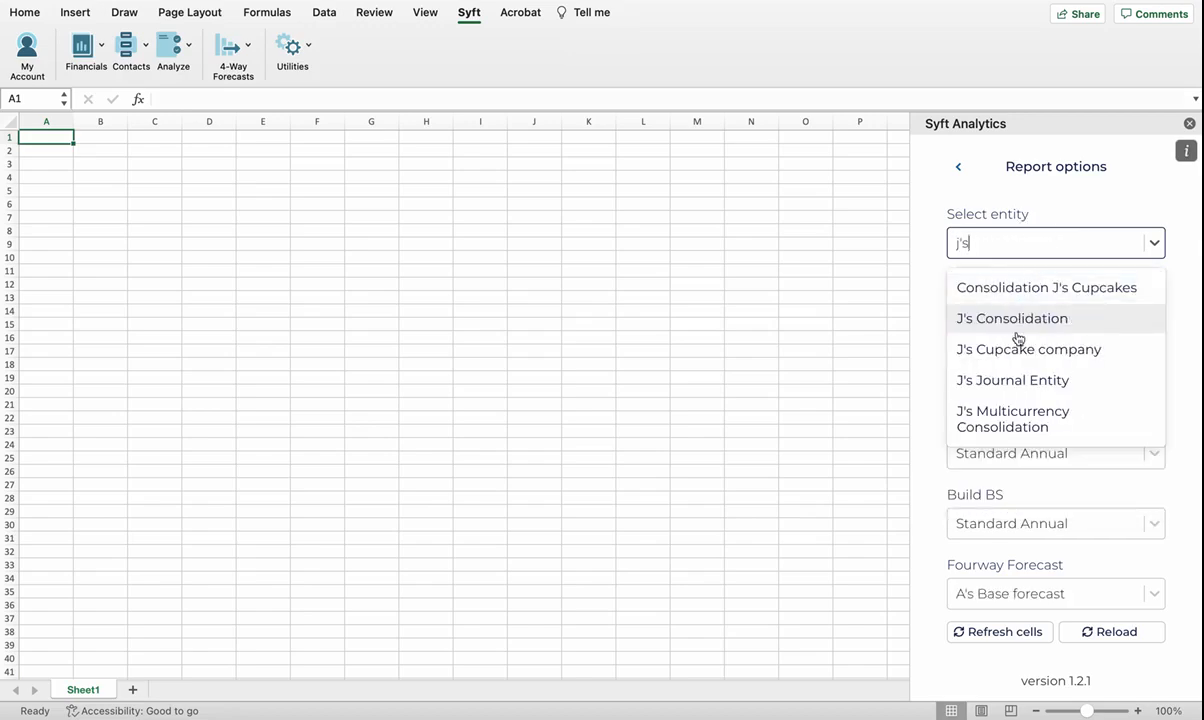
pyautogui.click(965, 347)
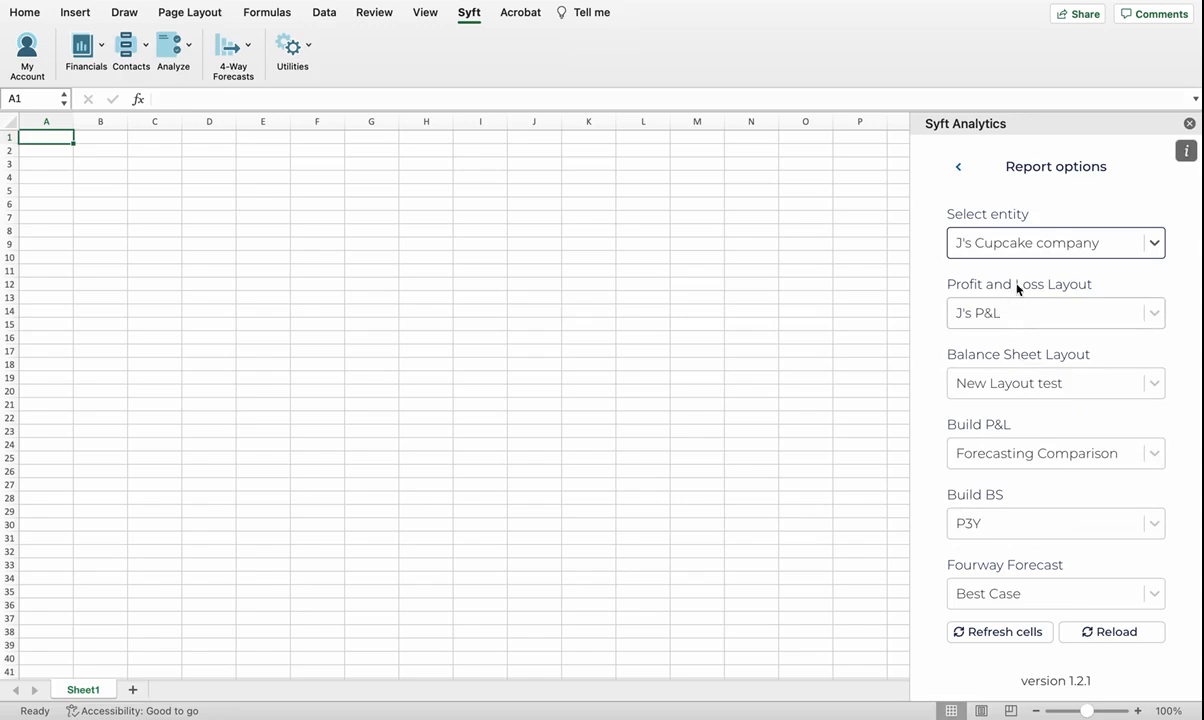
# Step: Review the choices offered for the profit and loss layout, balance sheet layout, Build P&L, Build BS and Fourway Forecast
pyautogui.click(1021, 316)
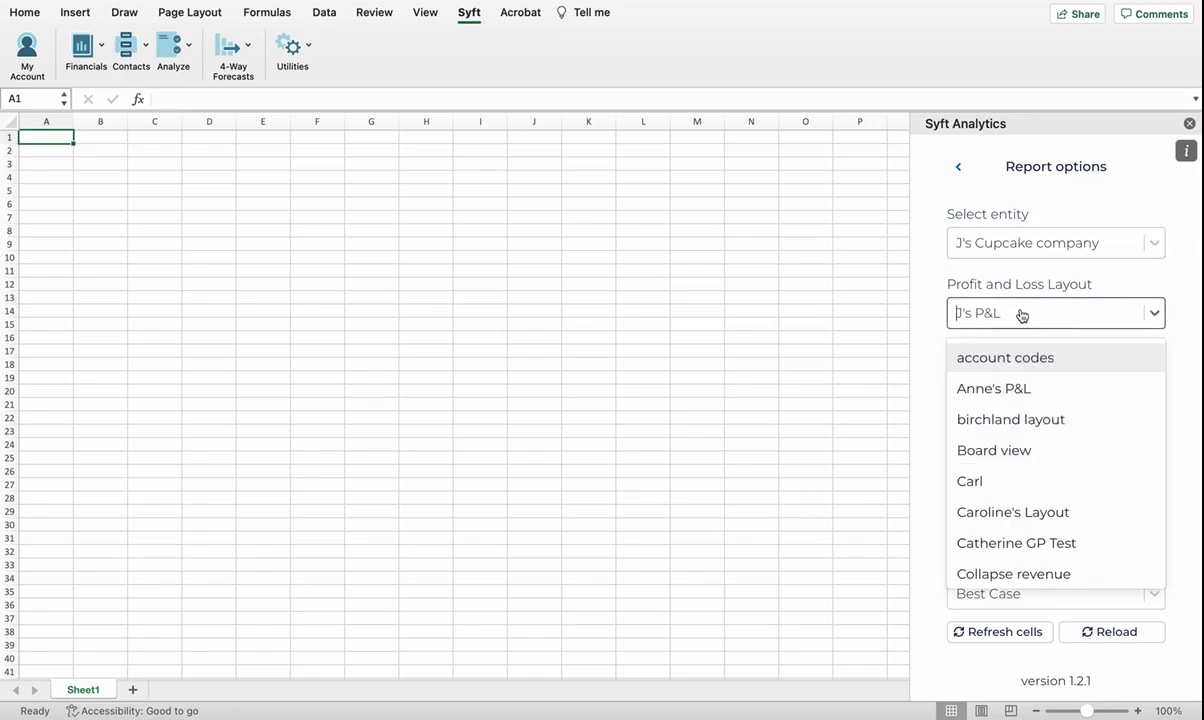
pyautogui.click(1021, 316)
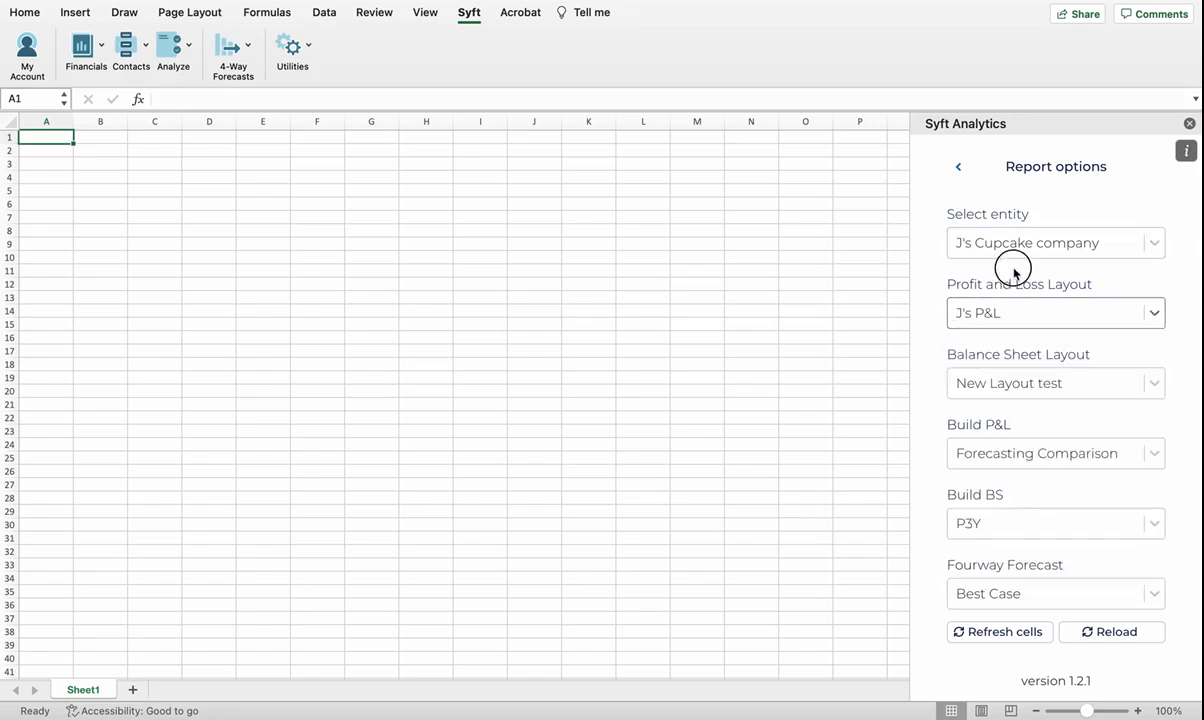
pyautogui.click(1008, 378)
pyautogui.click(1008, 378)
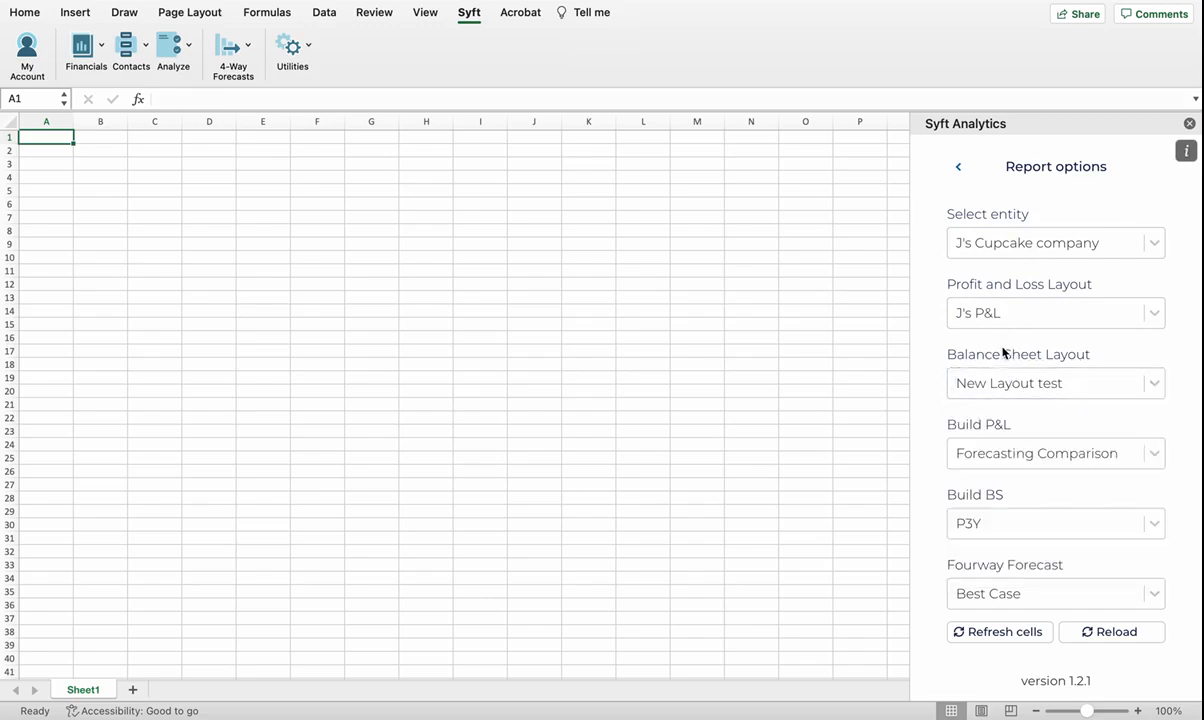
pyautogui.click(1003, 468)
pyautogui.click(1002, 424)
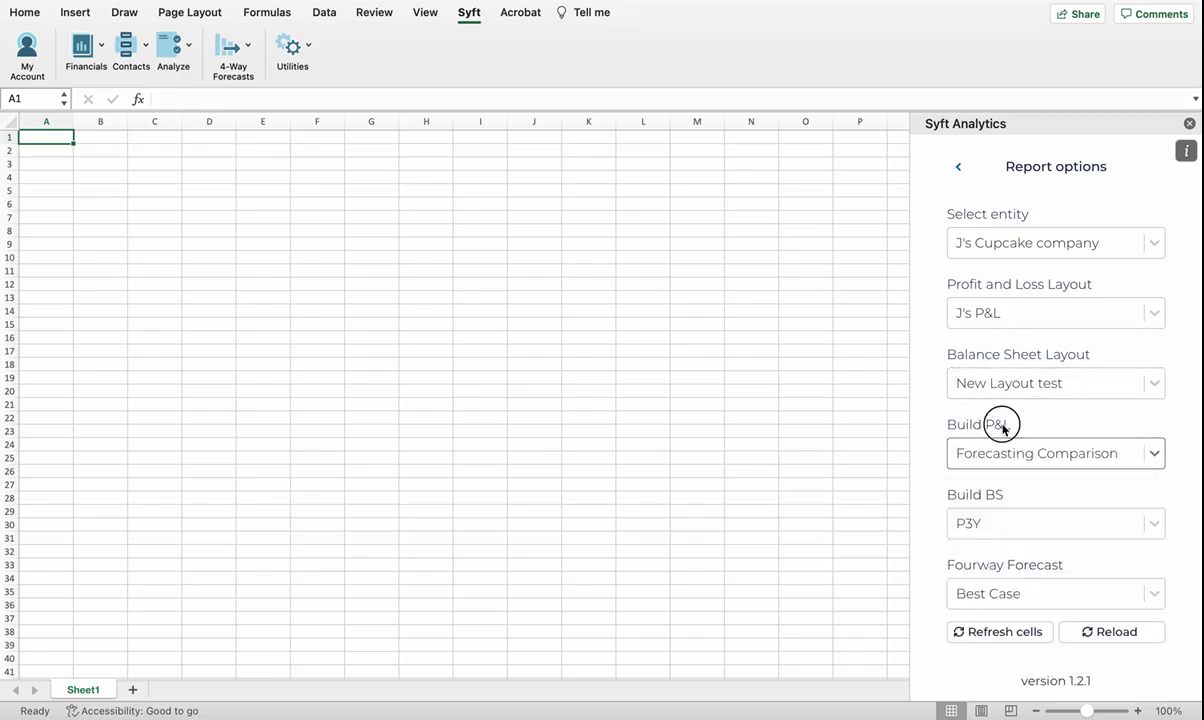
pyautogui.click(1010, 524)
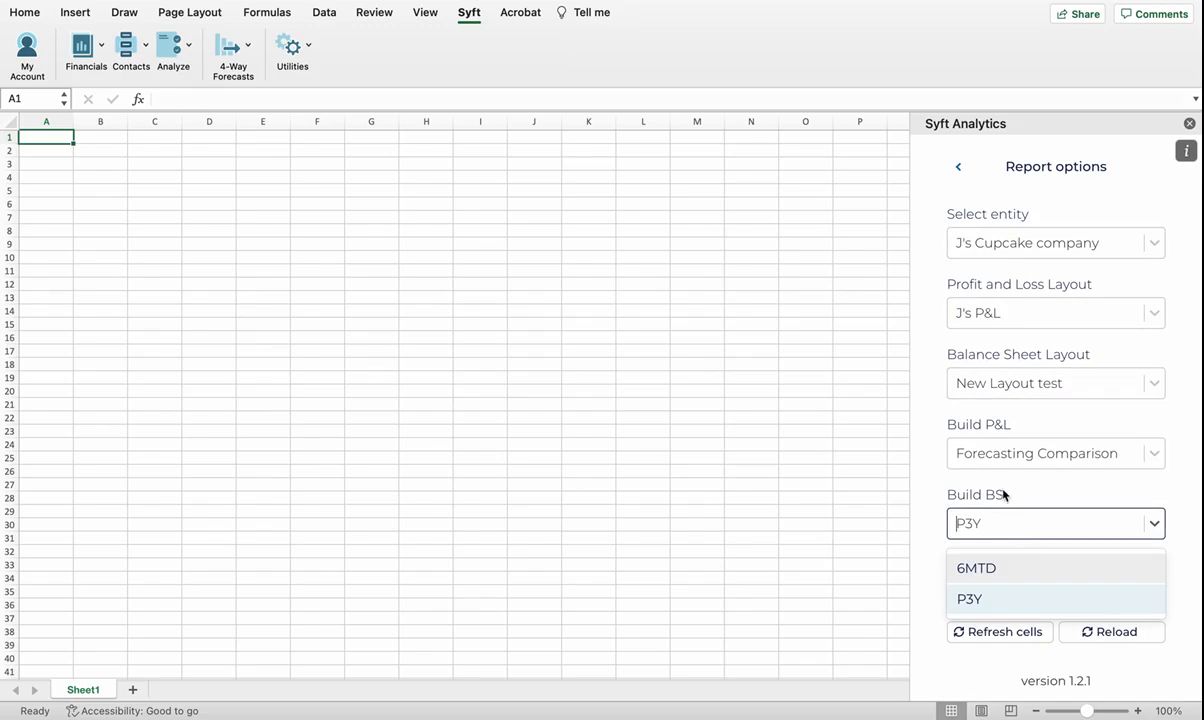
pyautogui.click(1002, 496)
pyautogui.click(995, 589)
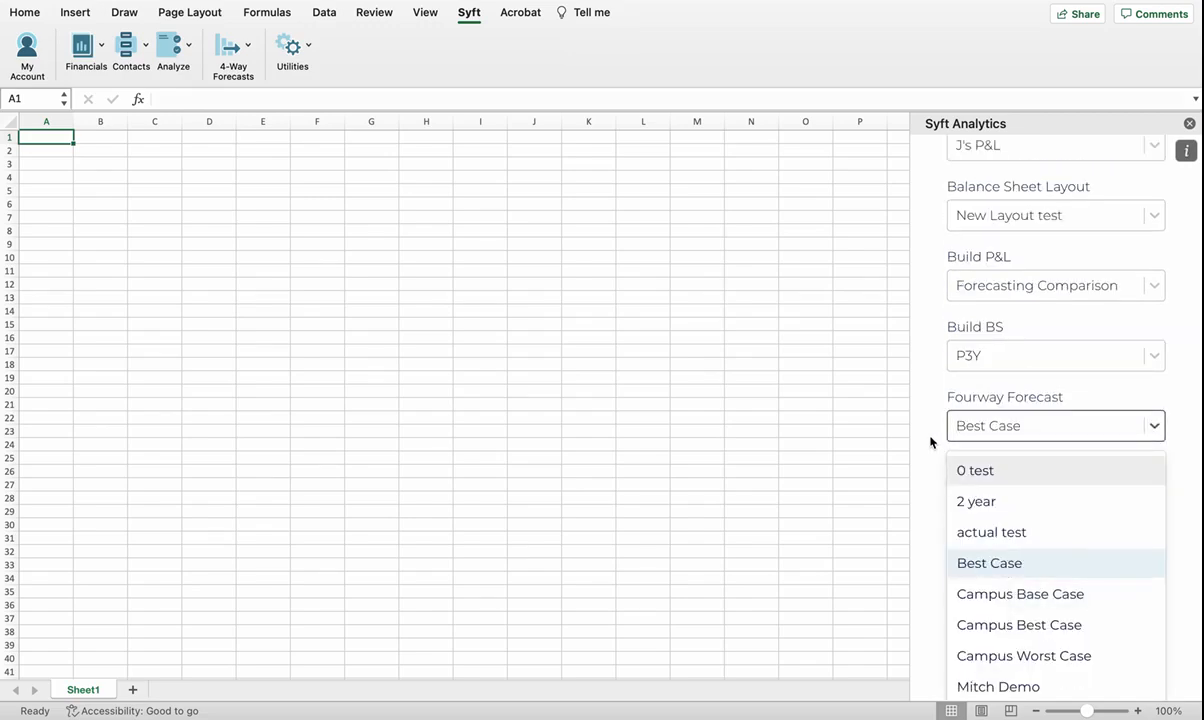
pyautogui.click(930, 438)
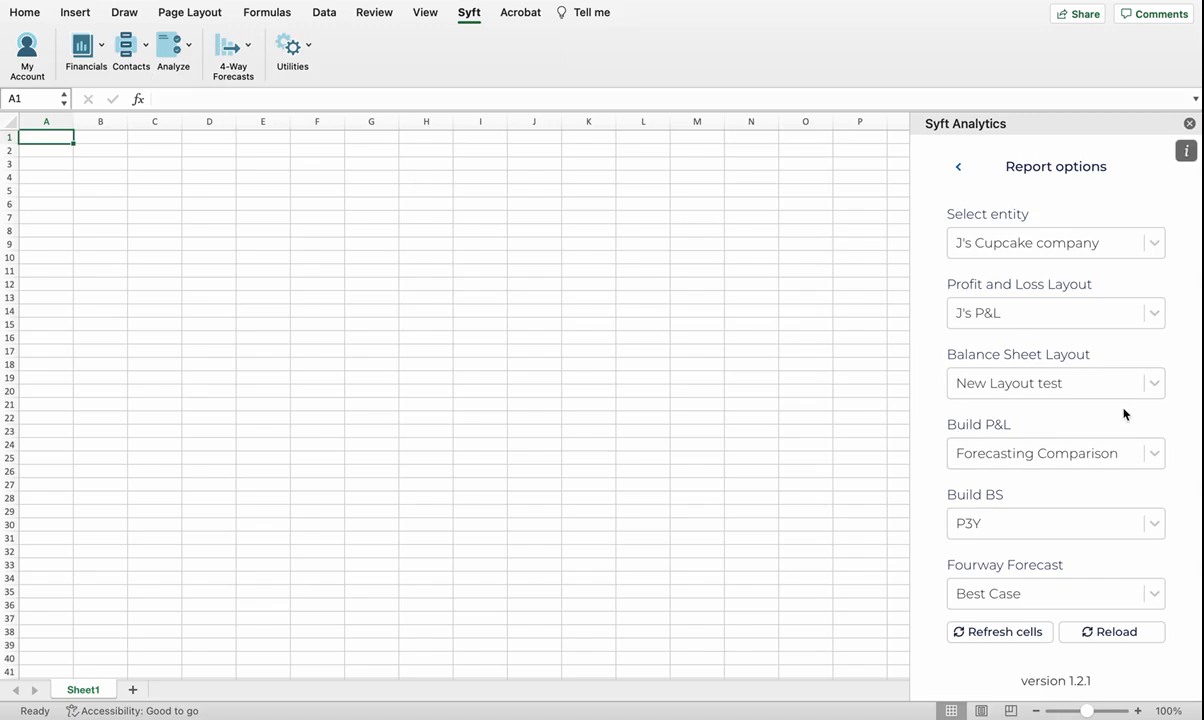
# Step: Check where the entity can be chosen, both in the report options and on the Syft welcome pane
pyautogui.click(1059, 254)
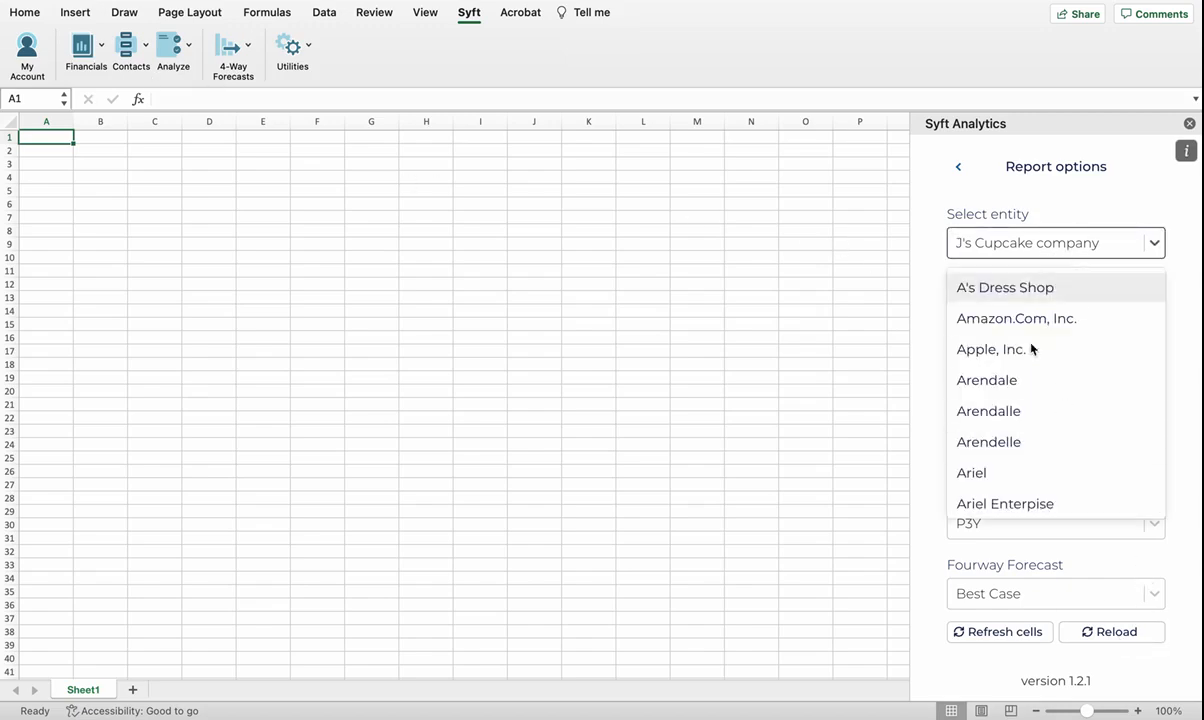
pyautogui.click(1045, 205)
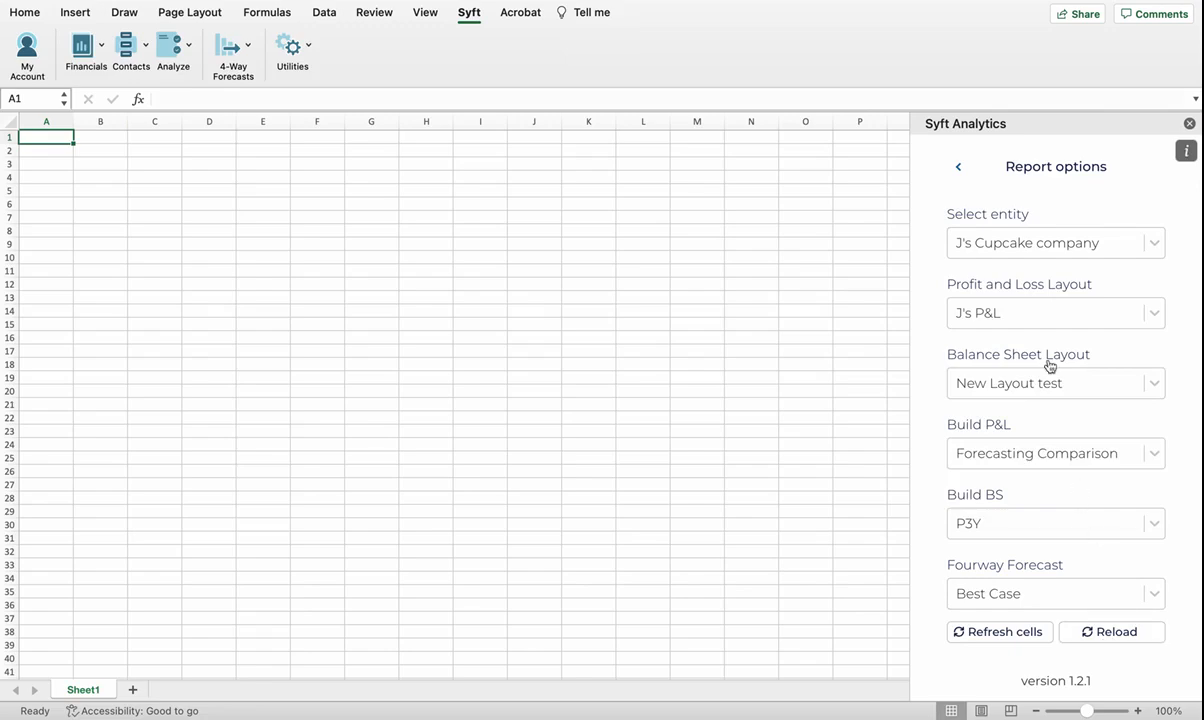
pyautogui.click(959, 167)
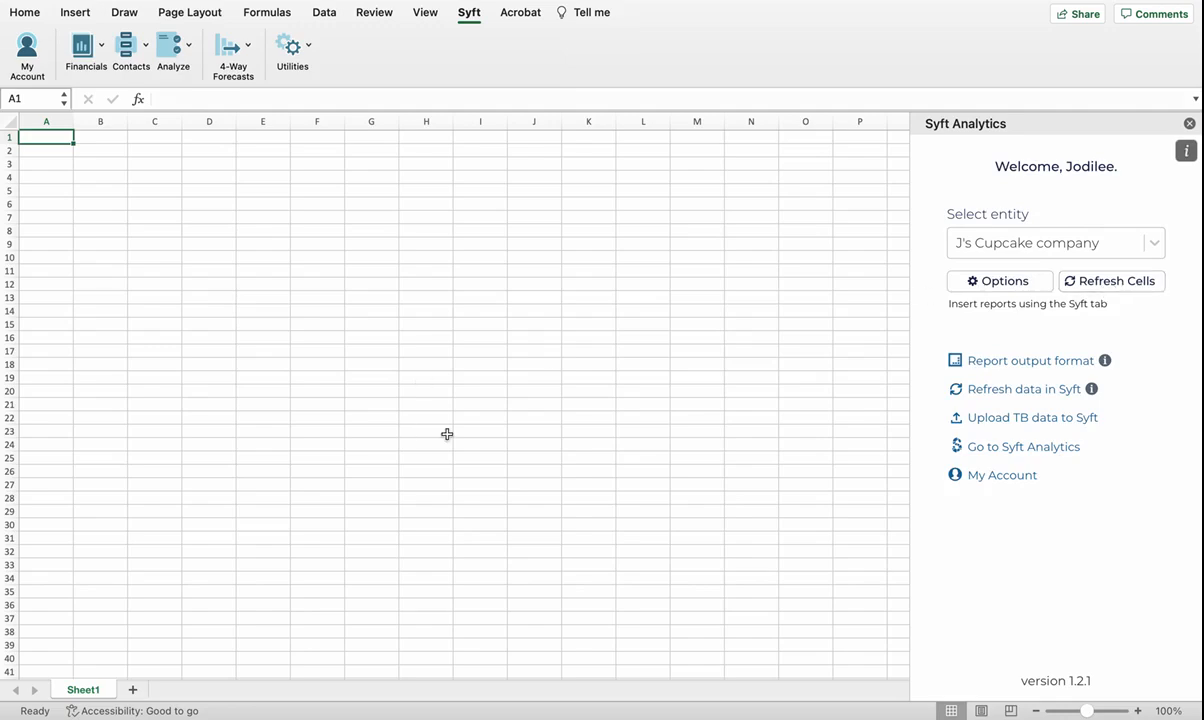
pyautogui.click(1152, 248)
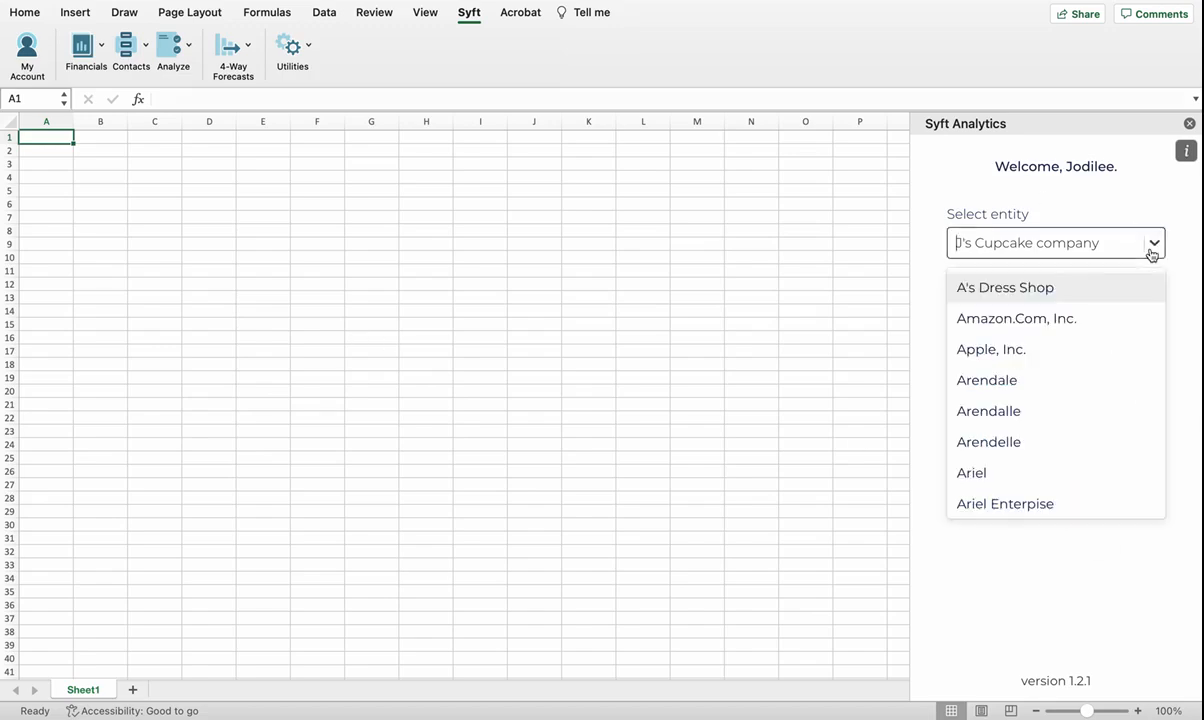
pyautogui.click(1008, 218)
# Step: Set the Profit and Loss Layout to Anne's P&L in the report options and refresh the cells
pyautogui.click(998, 280)
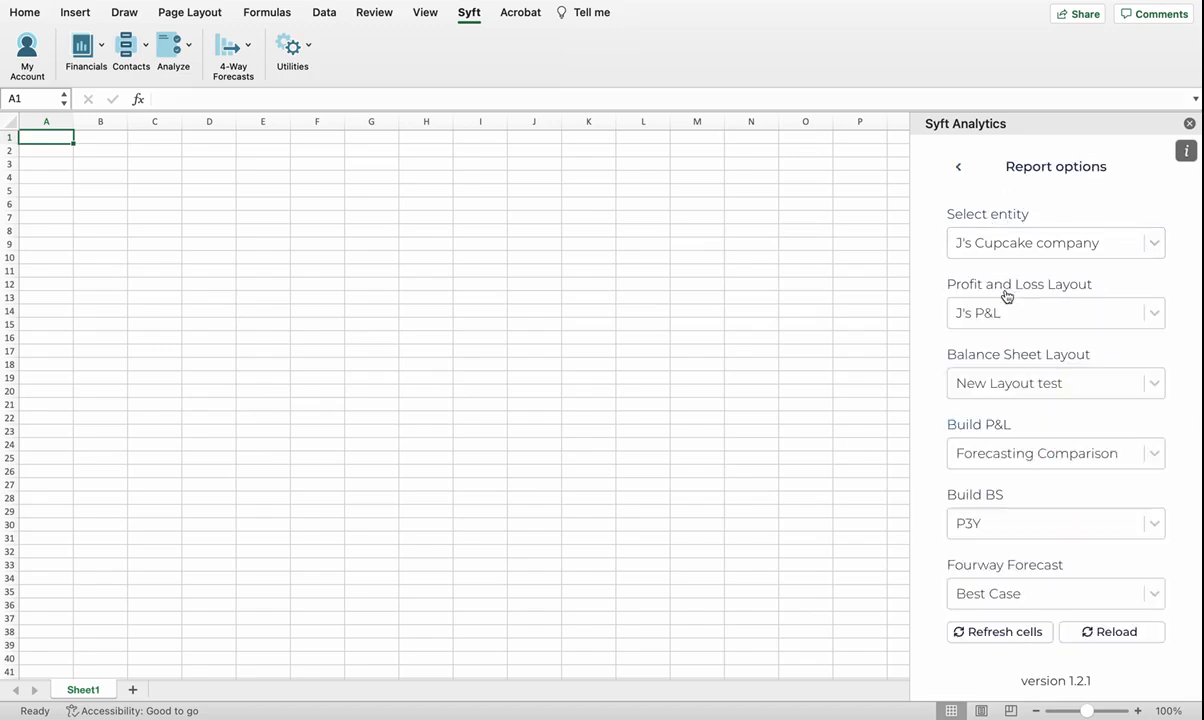
pyautogui.click(1024, 322)
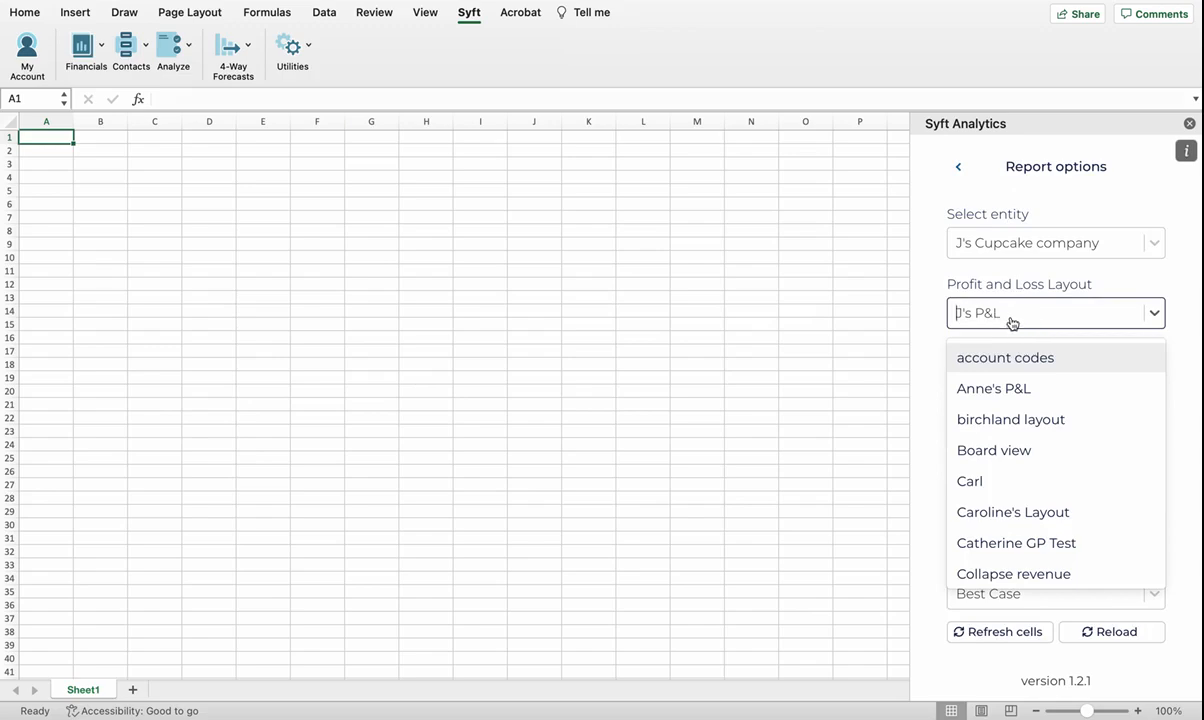
pyautogui.click(1028, 394)
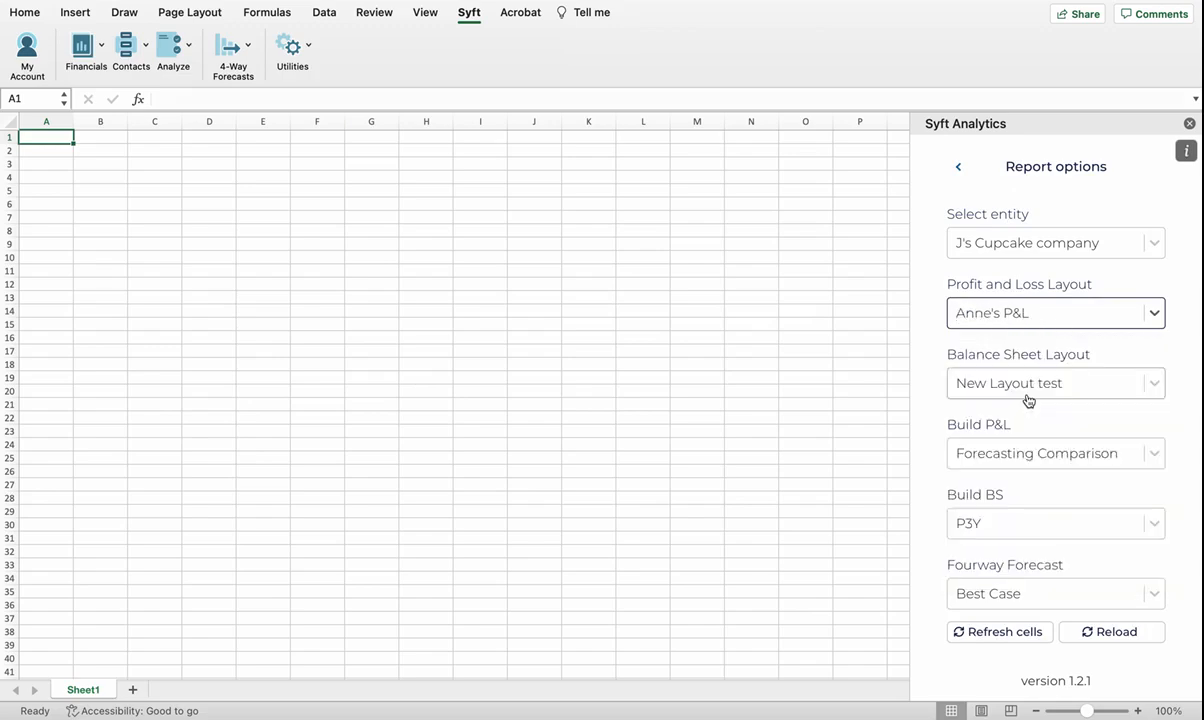
pyautogui.click(1014, 635)
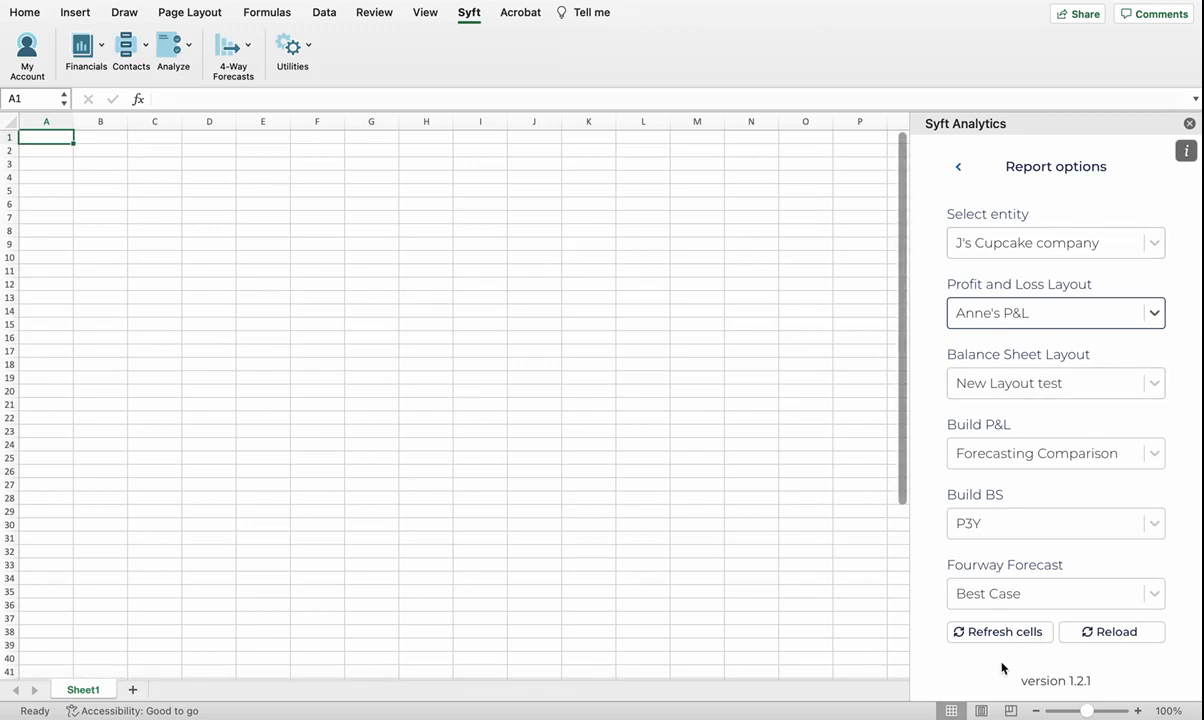
pyautogui.click(958, 168)
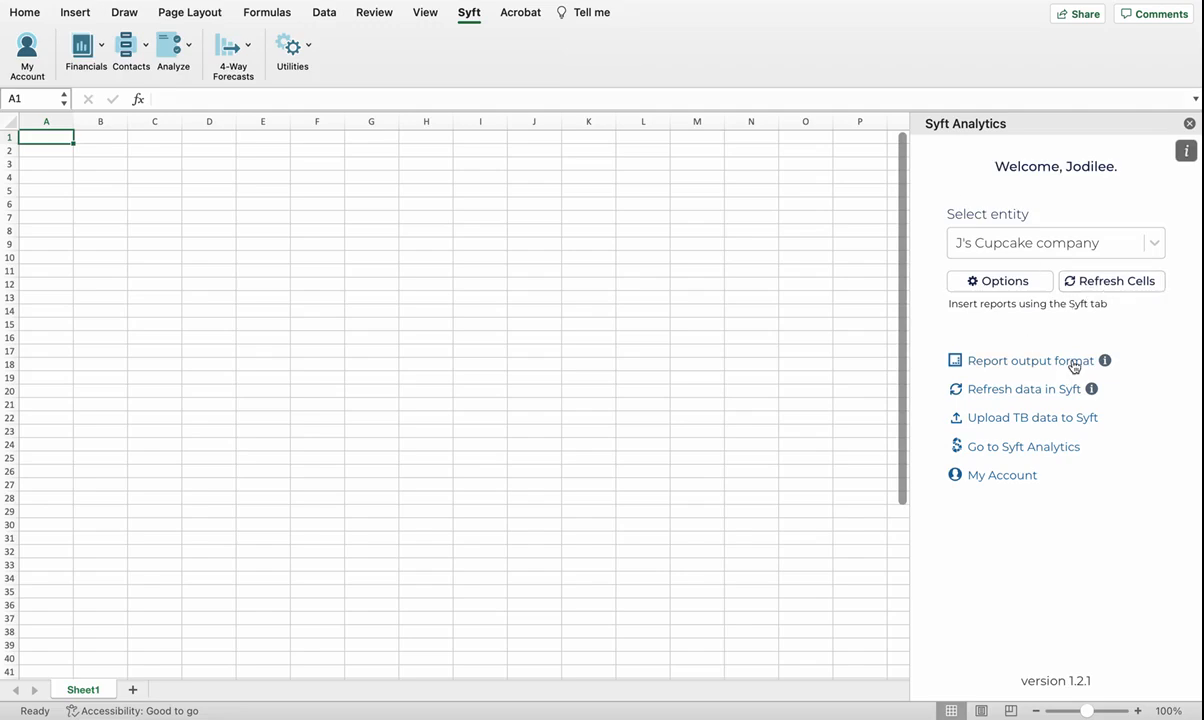
# Step: Open the report output format settings and insert a dynamic Profit and Loss report in Sheet1, checking the formula behind its cells
pyautogui.moveTo(1107, 362)
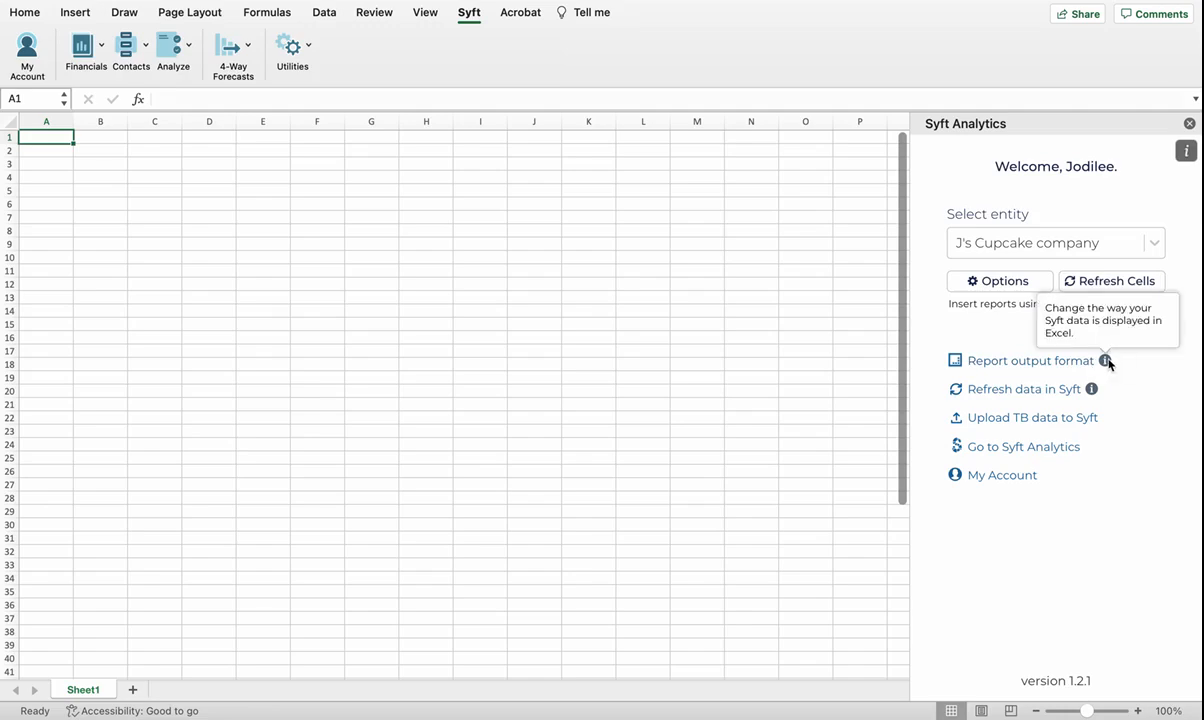
pyautogui.click(1035, 362)
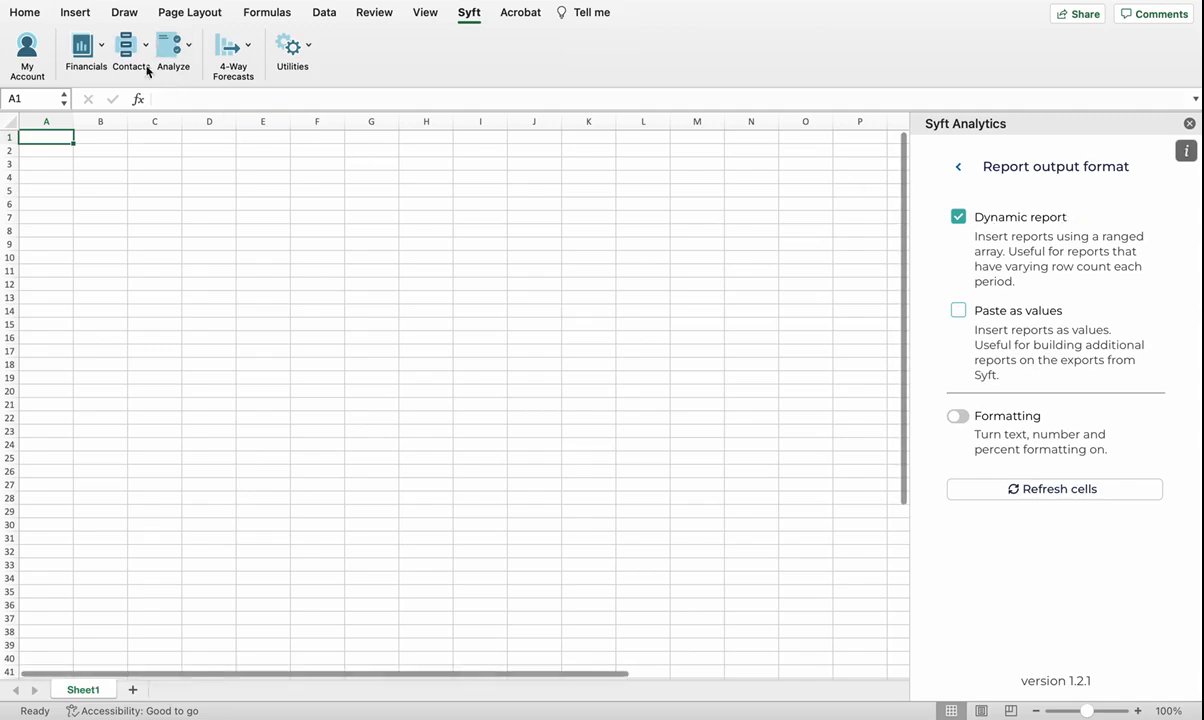
pyautogui.click(101, 46)
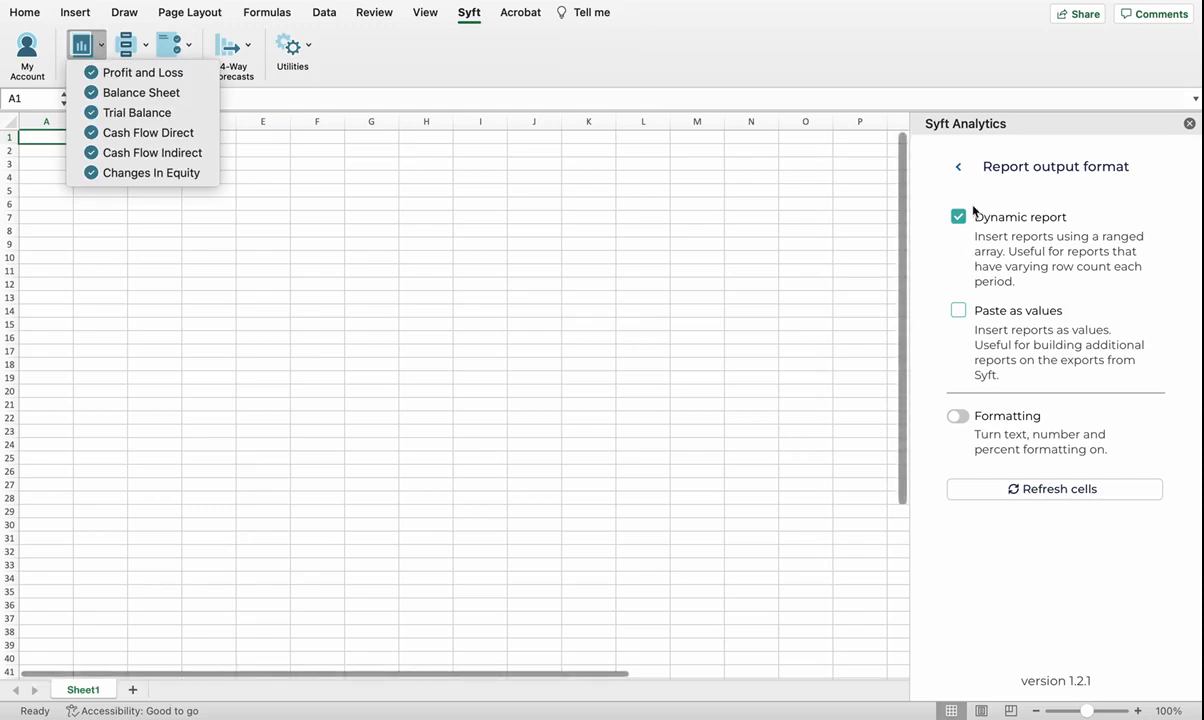
pyautogui.click(155, 73)
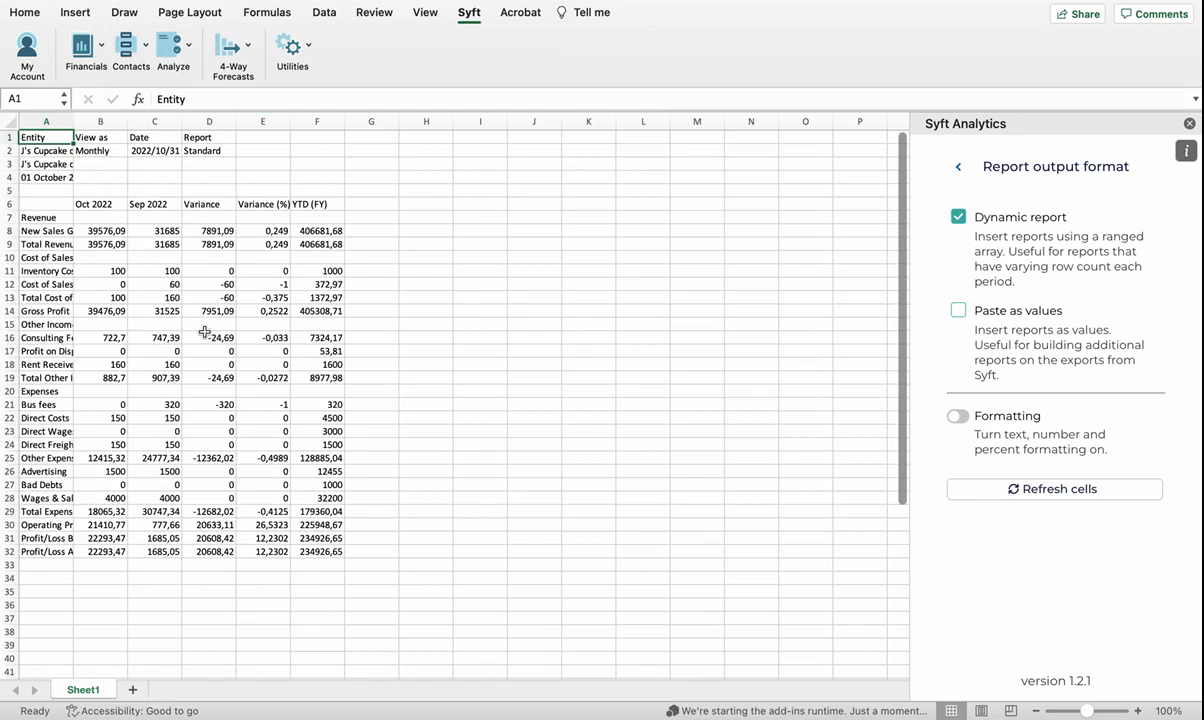
pyautogui.click(258, 312)
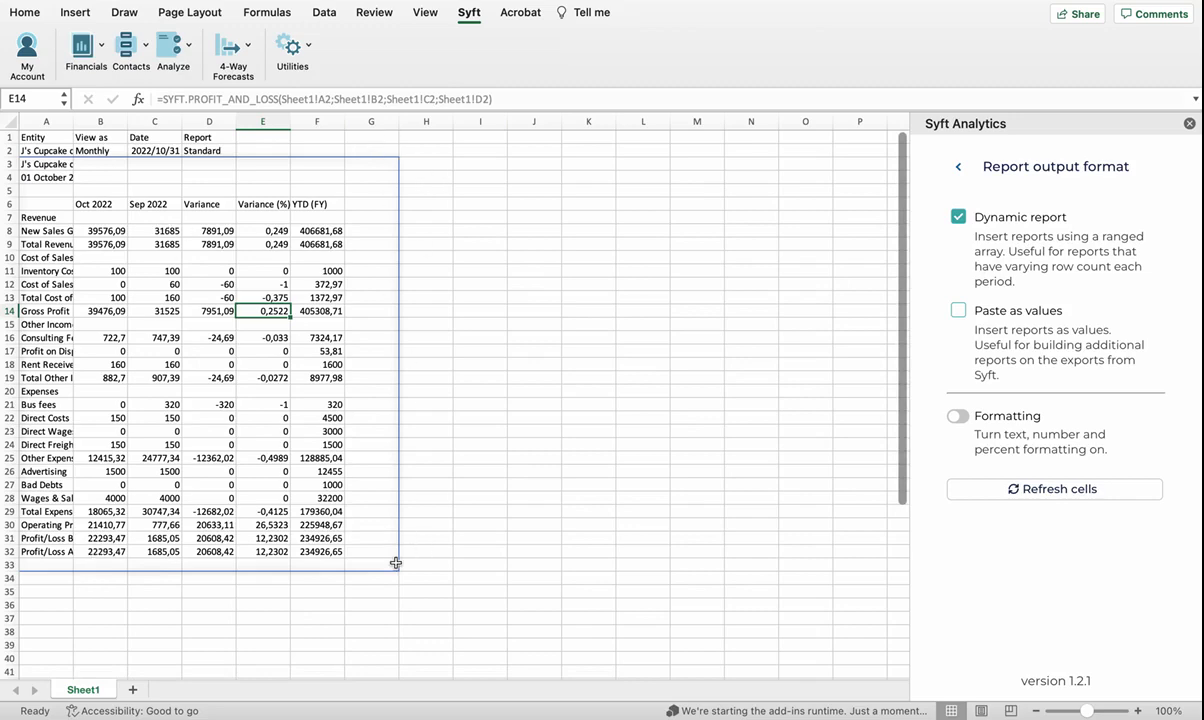
# Step: Change the report's entity in cell A2 to A's Dress Shop and inspect the updated report range
pyautogui.click(58, 152)
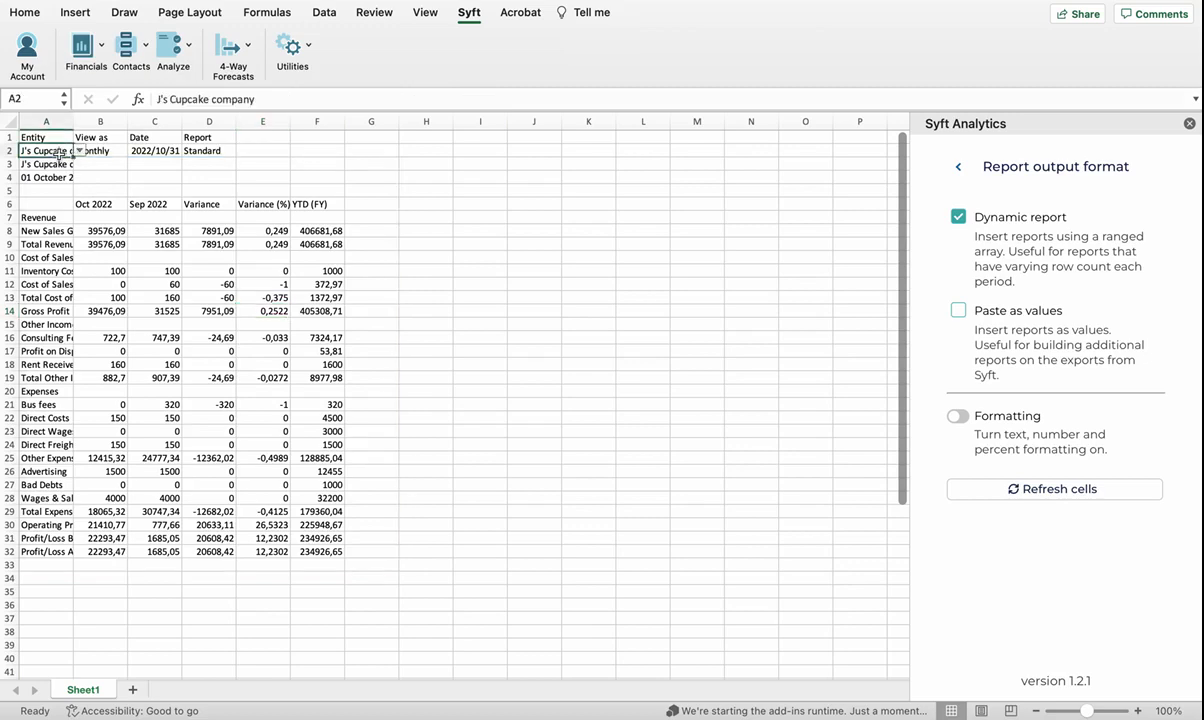
pyautogui.click(79, 150)
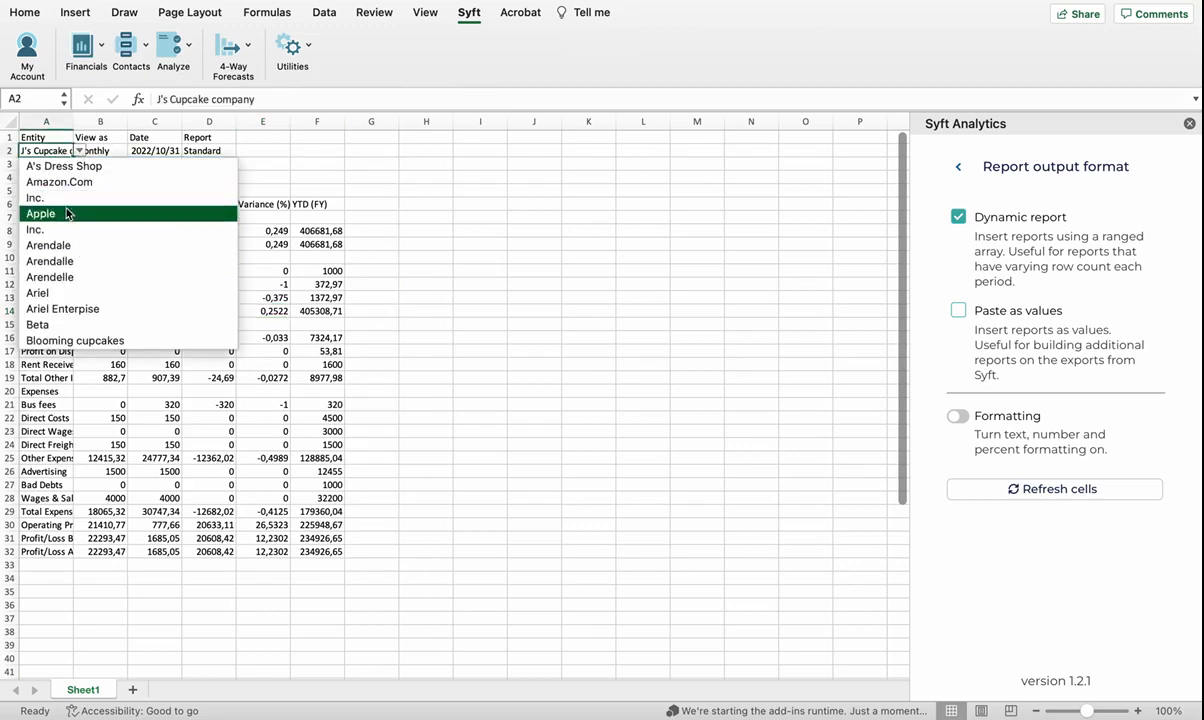
pyautogui.click(64, 166)
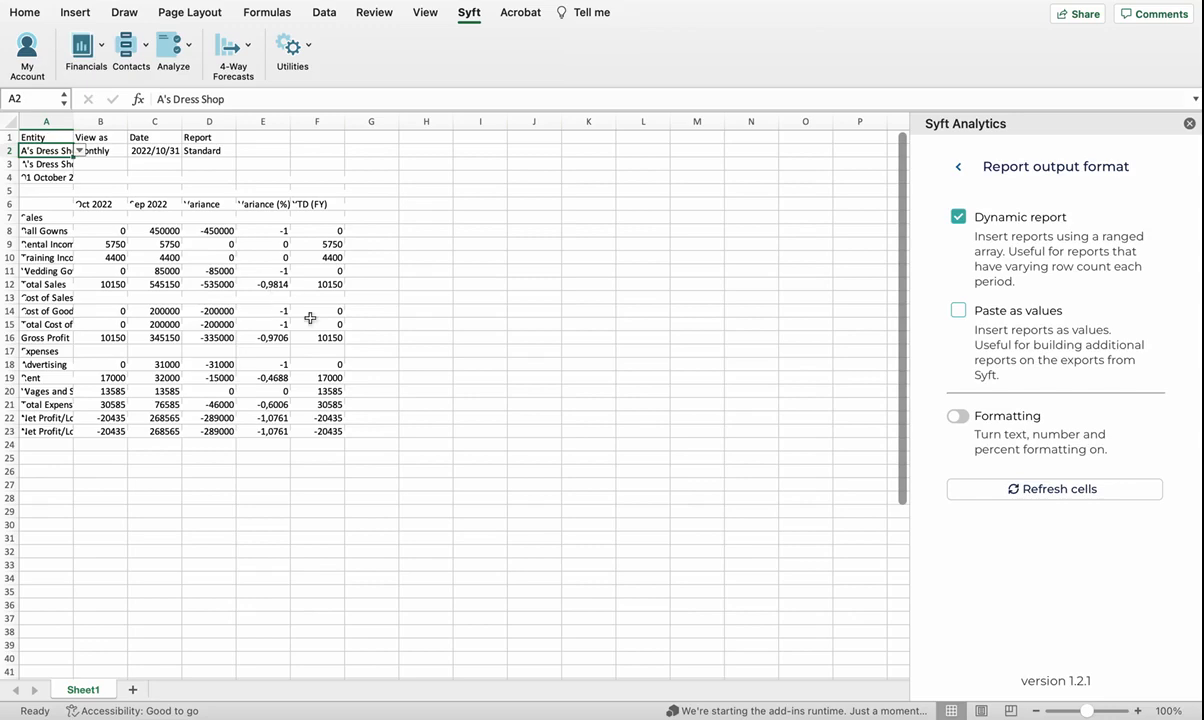
pyautogui.click(222, 285)
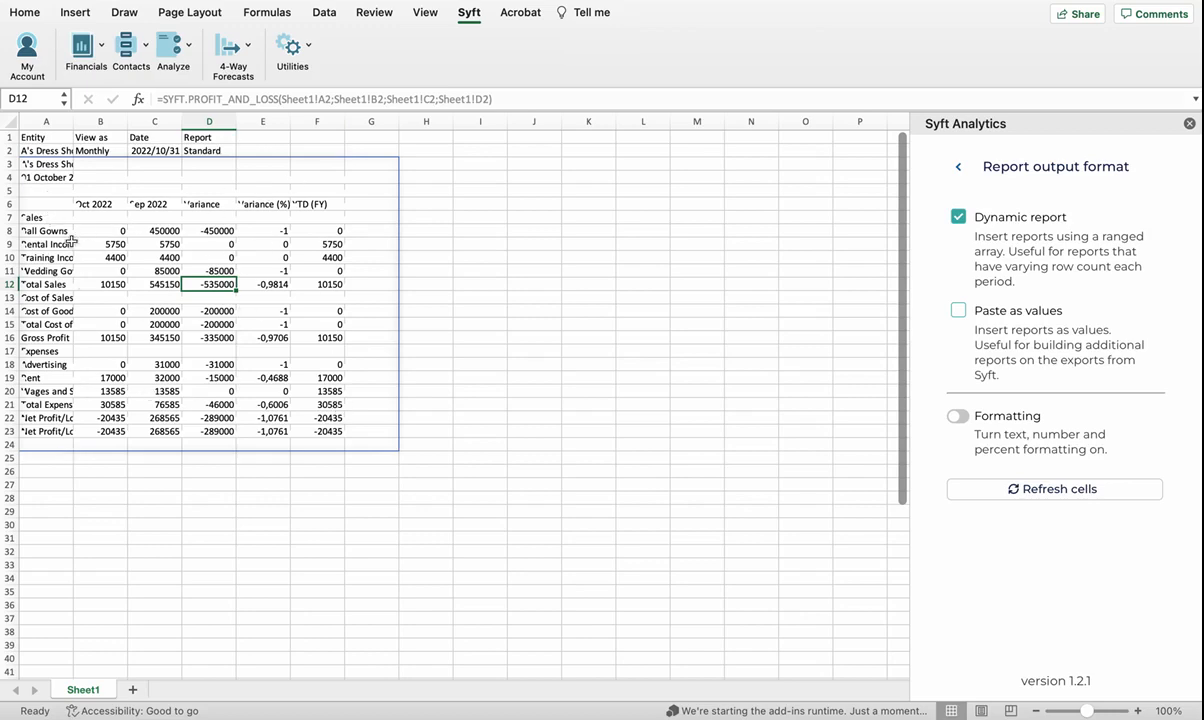
# Step: Add a new blank worksheet to the workbook
pyautogui.click(136, 645)
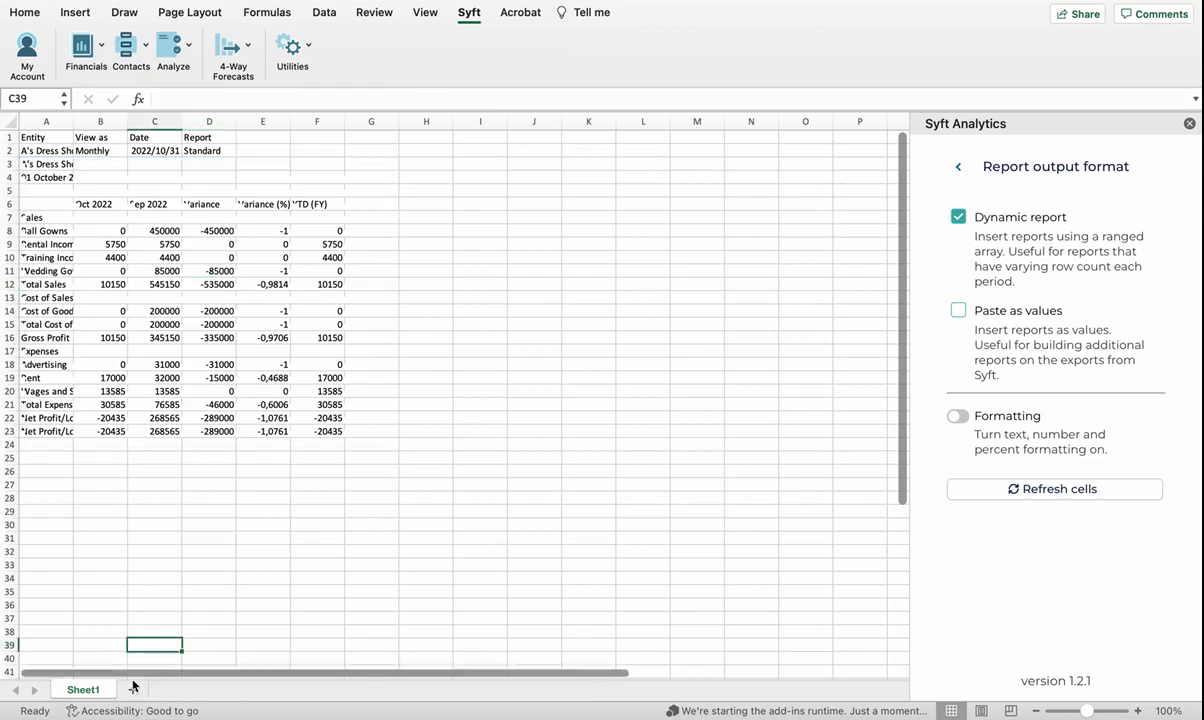
pyautogui.click(133, 688)
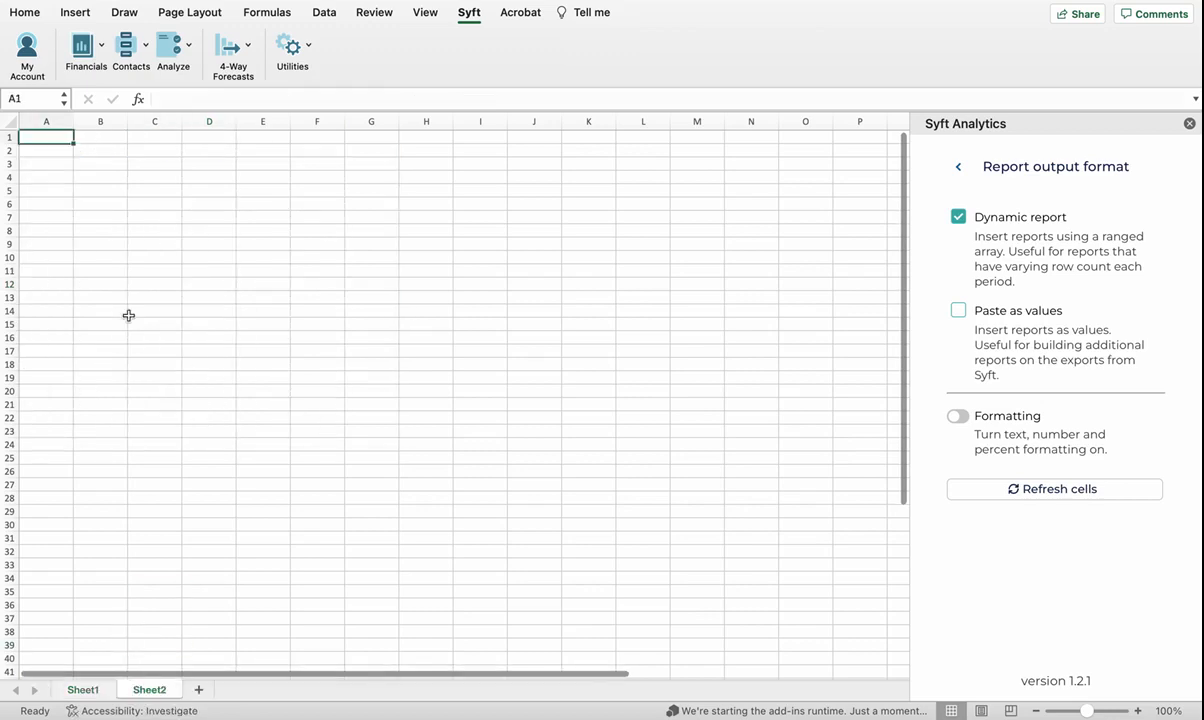
# Step: Set the output format to Paste as values and insert a Profit and Loss report in Sheet2, checking its cell contents
pyautogui.click(959, 313)
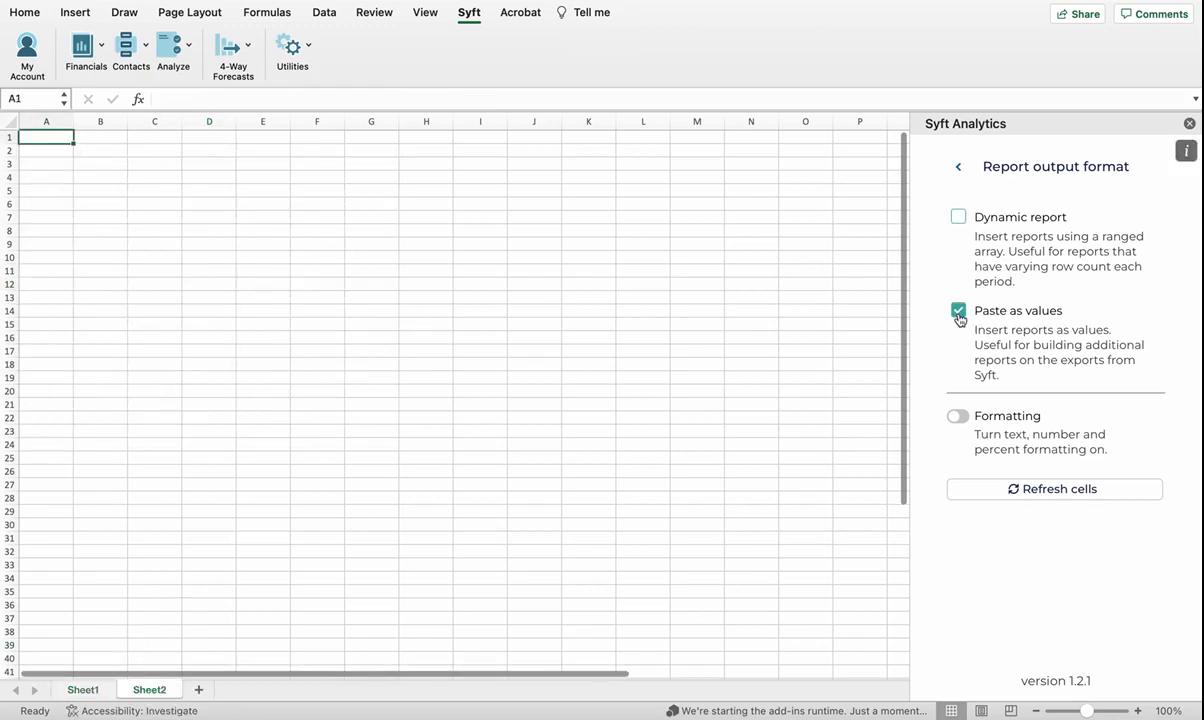
pyautogui.click(96, 57)
pyautogui.click(103, 74)
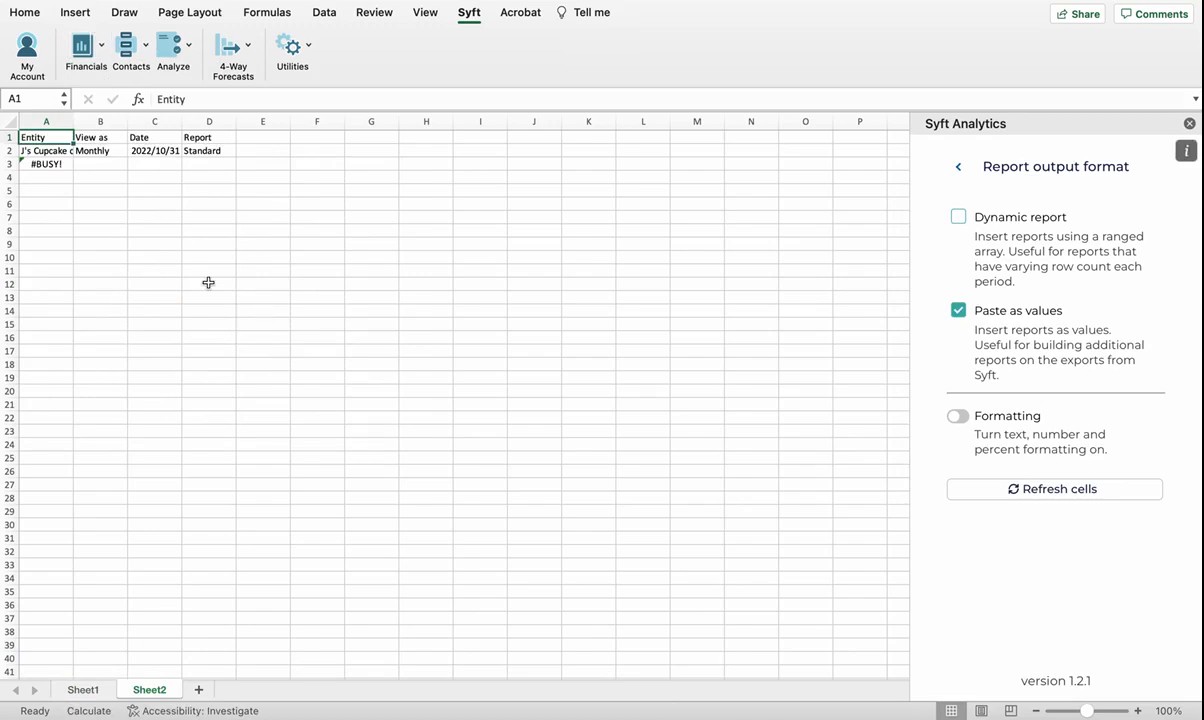
pyautogui.click(166, 283)
pyautogui.click(150, 337)
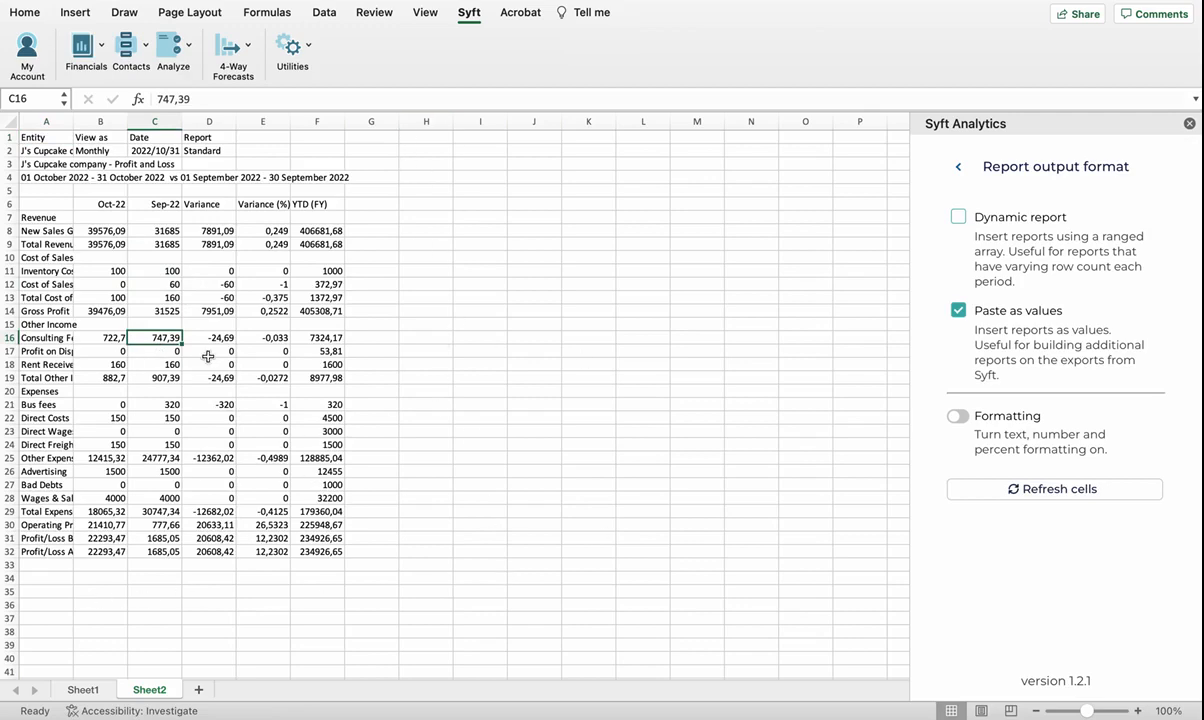
pyautogui.click(132, 268)
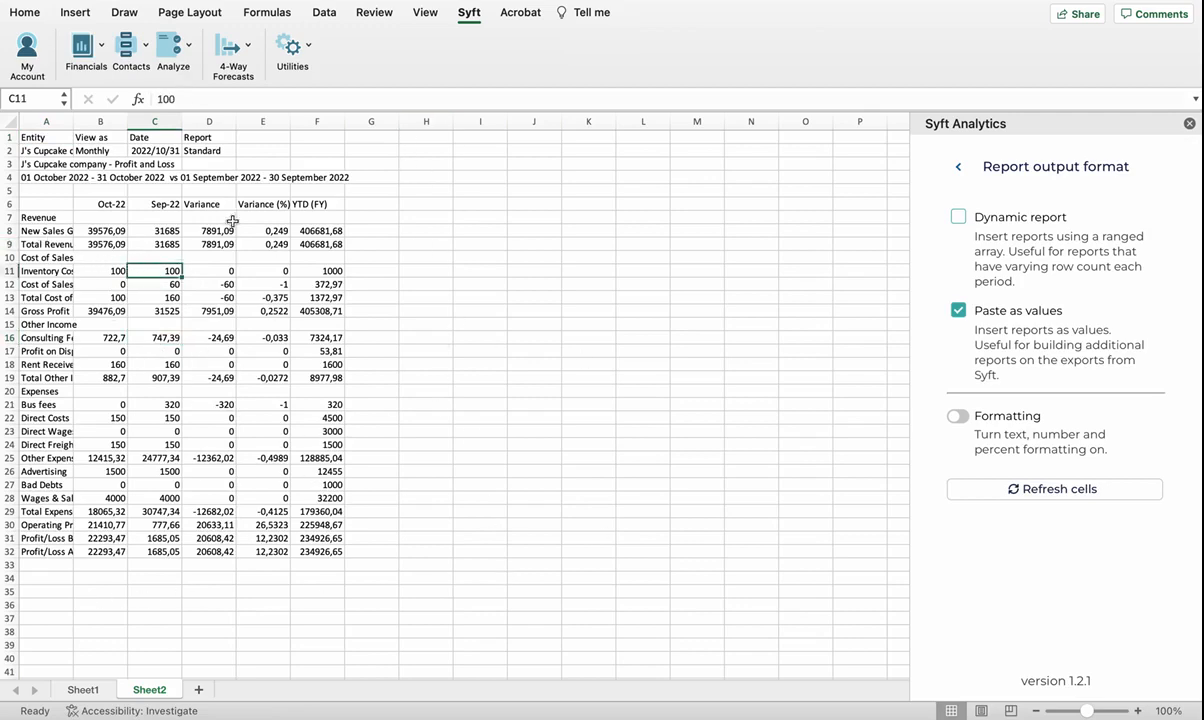
# Step: Change the Sheet2 report's entity in cell A2 to A's Dress Shop
pyautogui.click(55, 137)
pyautogui.click(56, 150)
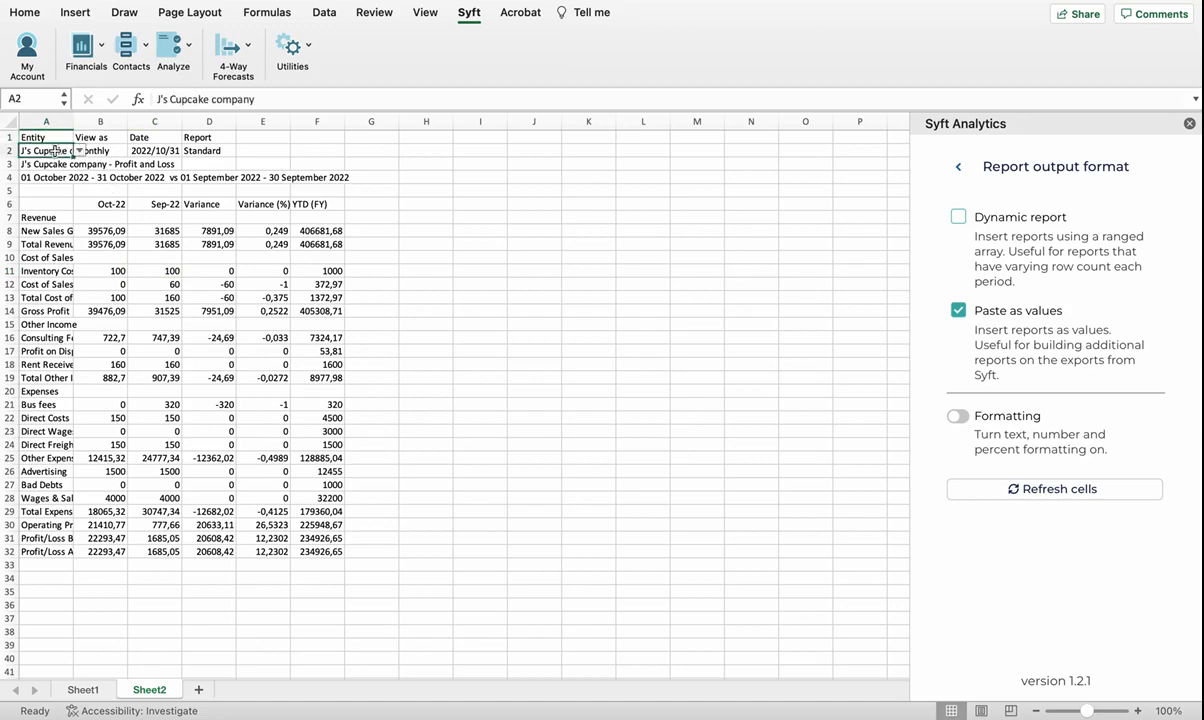
pyautogui.click(79, 150)
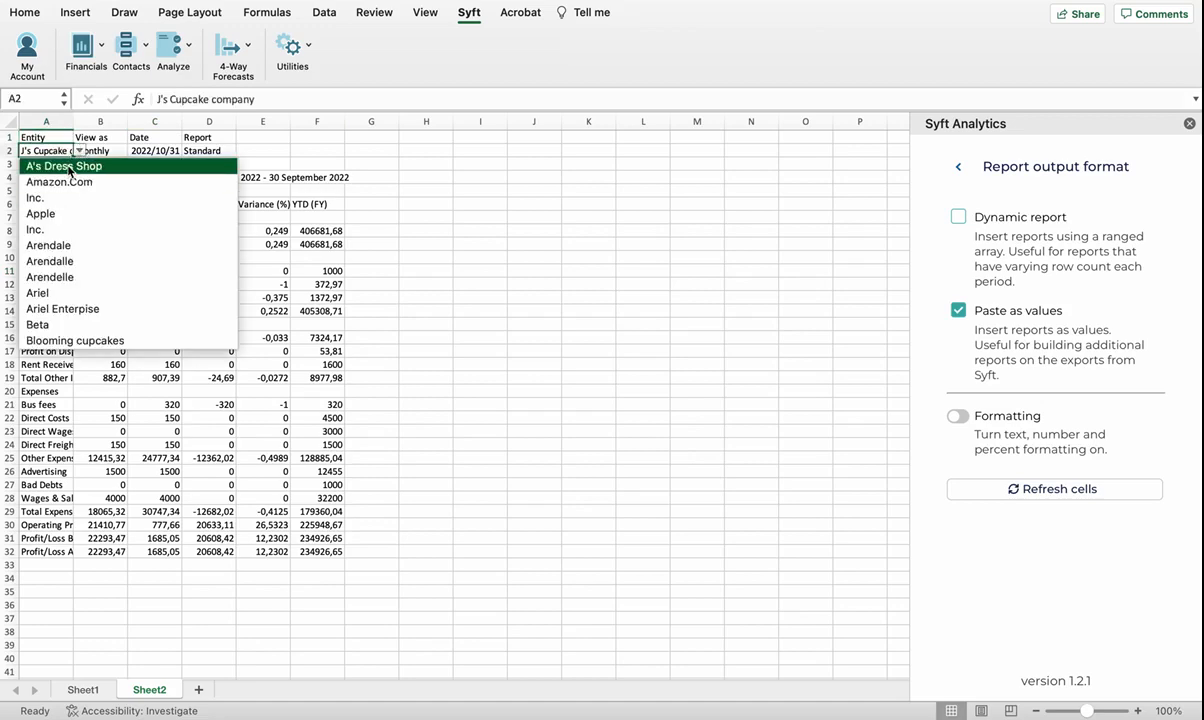
pyautogui.click(66, 166)
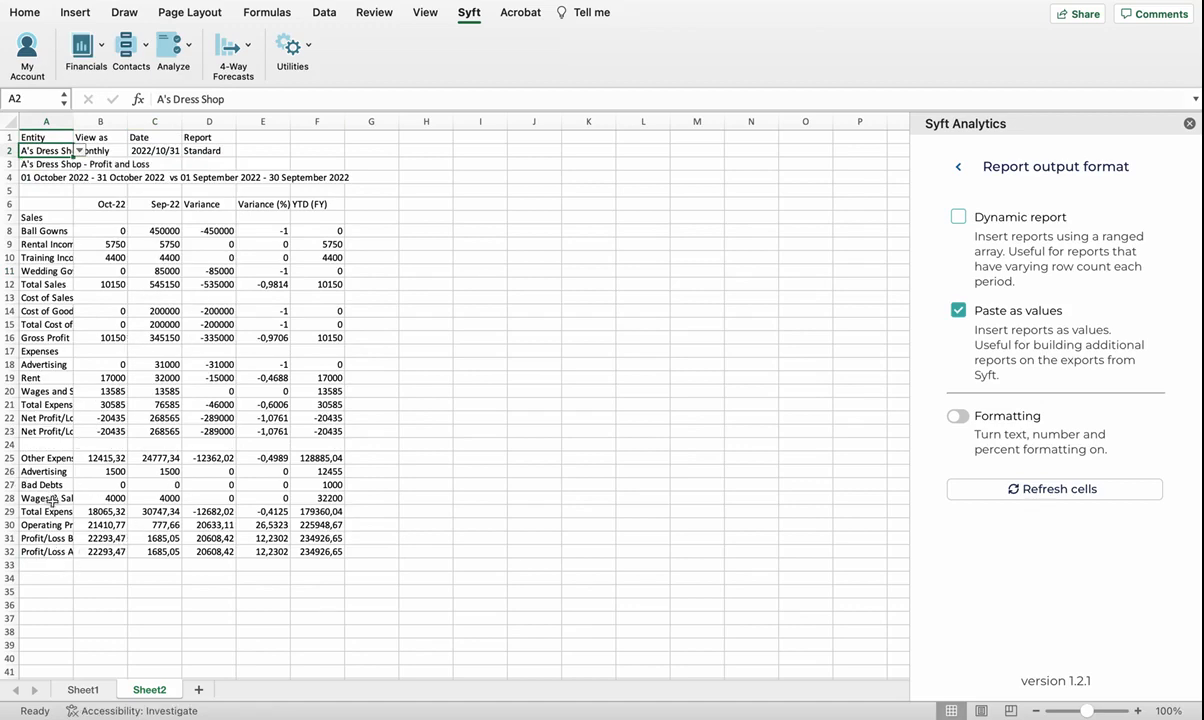
# Step: Inspect the updated report down to row 23 and compare it with the block in rows 25 to 32
pyautogui.moveTo(24, 431); pyautogui.dragTo(328, 434)
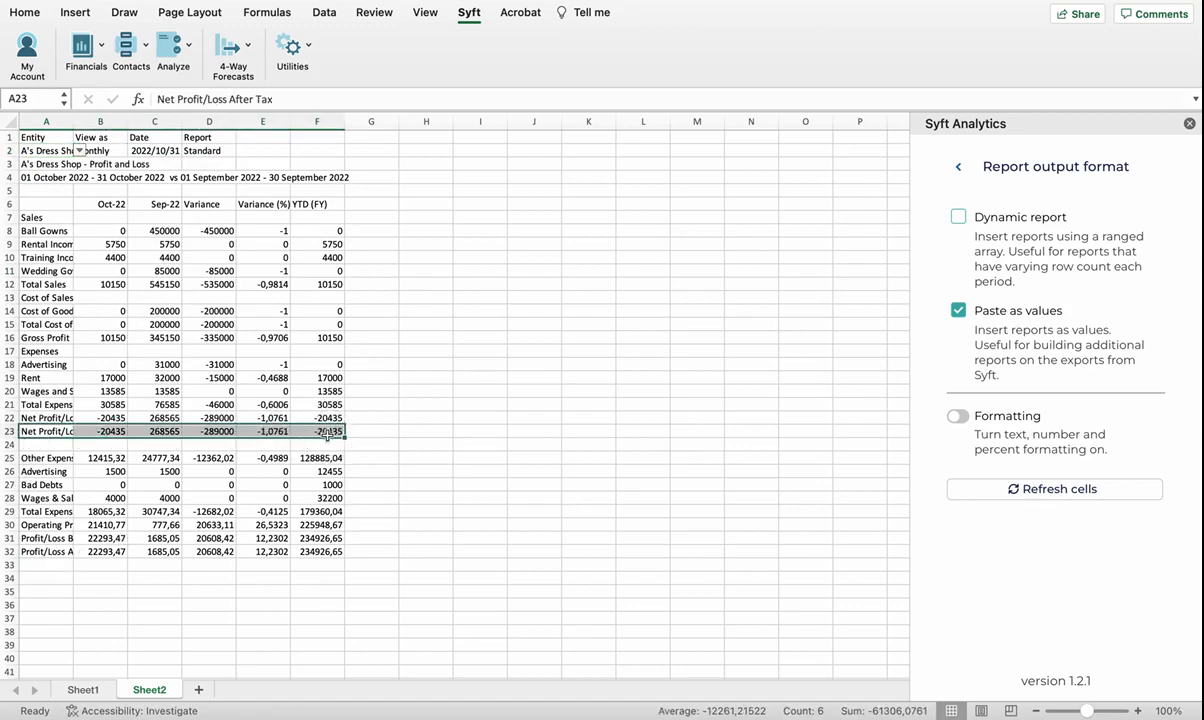
pyautogui.moveTo(40, 458); pyautogui.dragTo(340, 551)
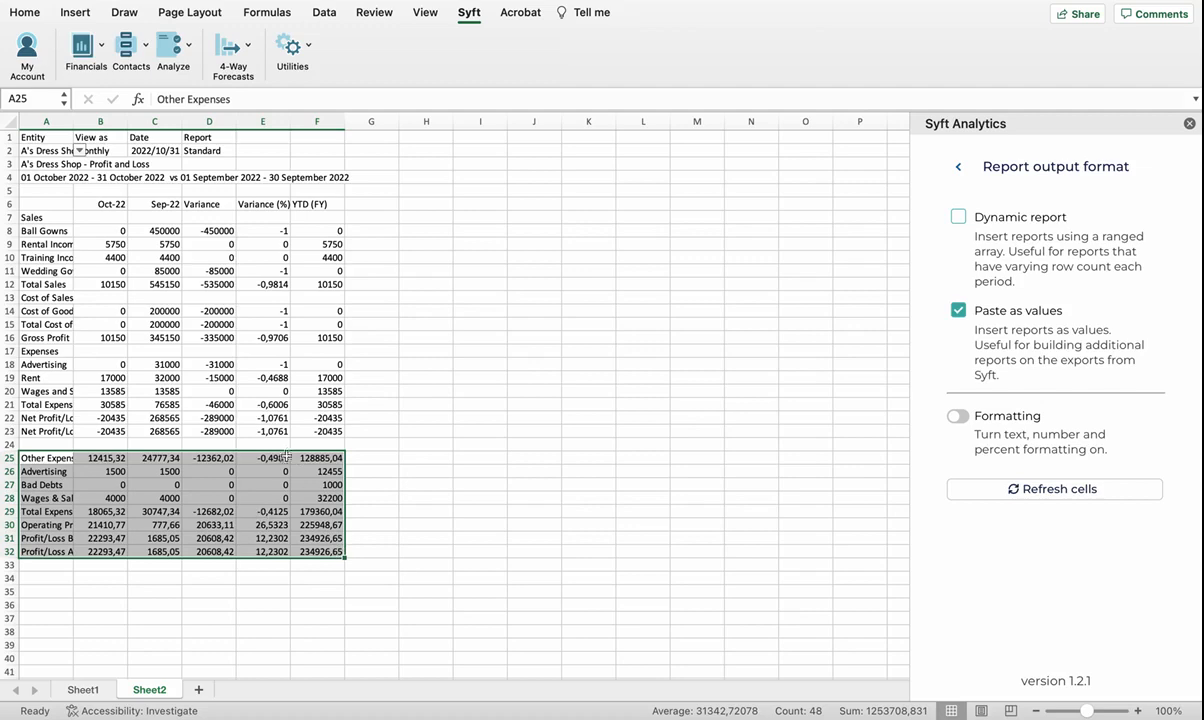
pyautogui.moveTo(40, 431); pyautogui.dragTo(304, 125)
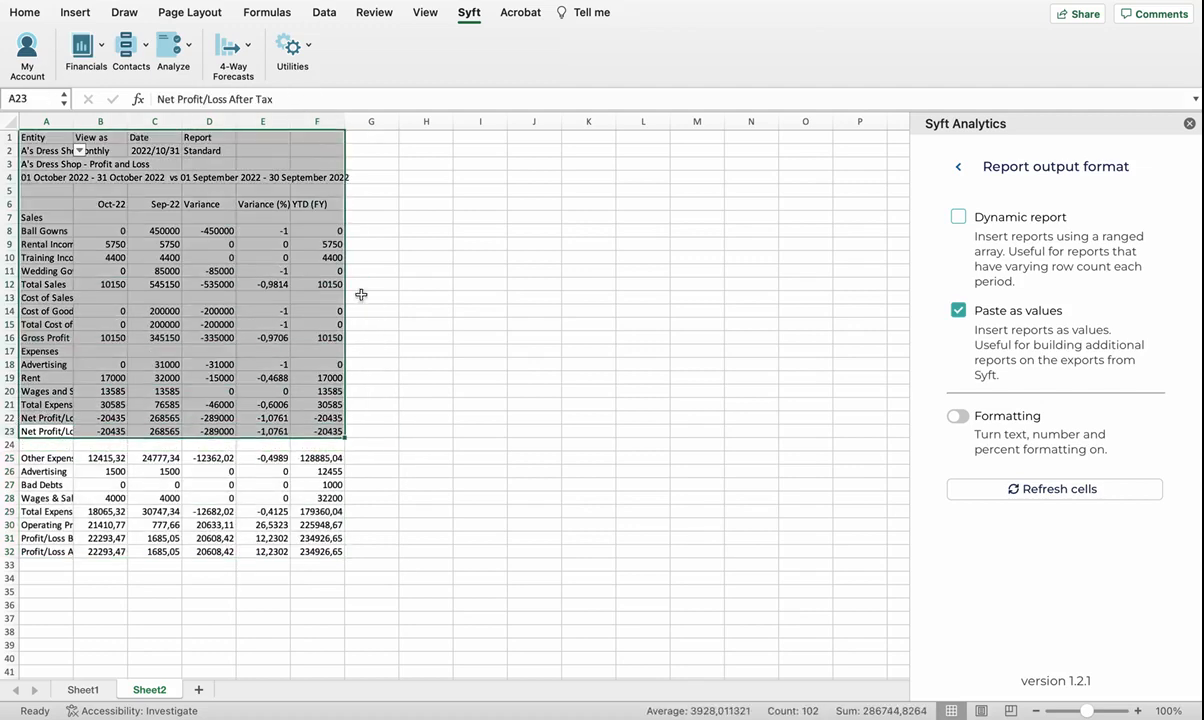
pyautogui.click(466, 480)
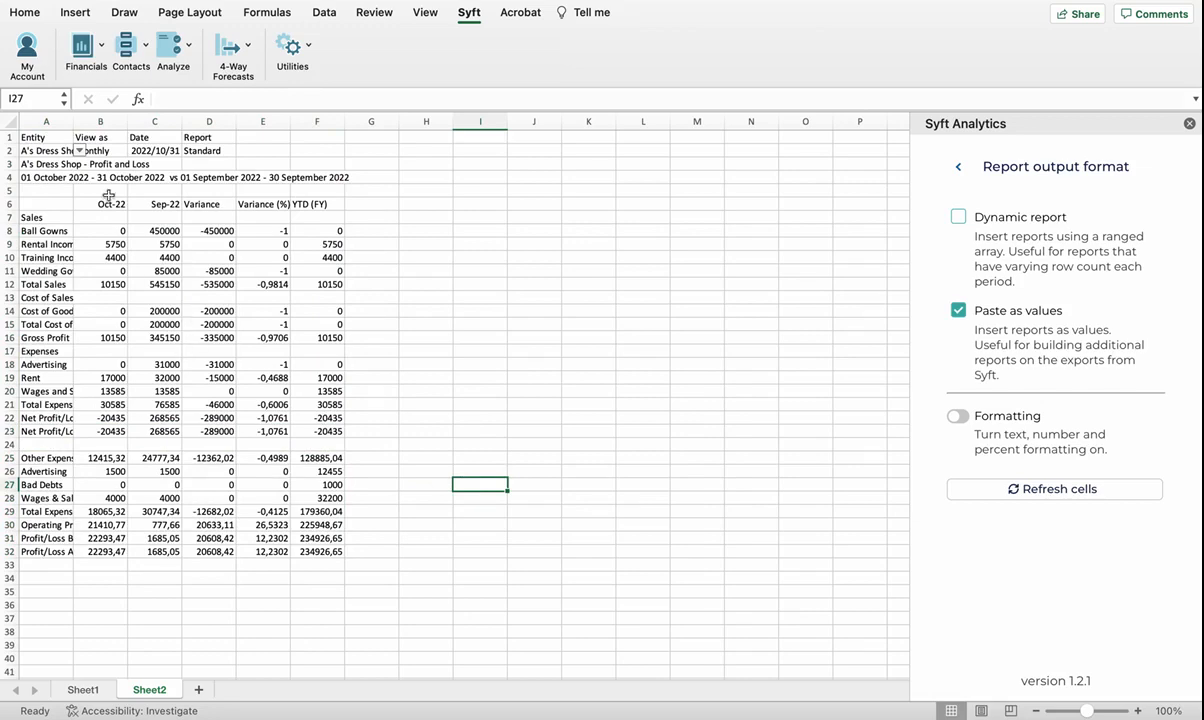
pyautogui.click(405, 301)
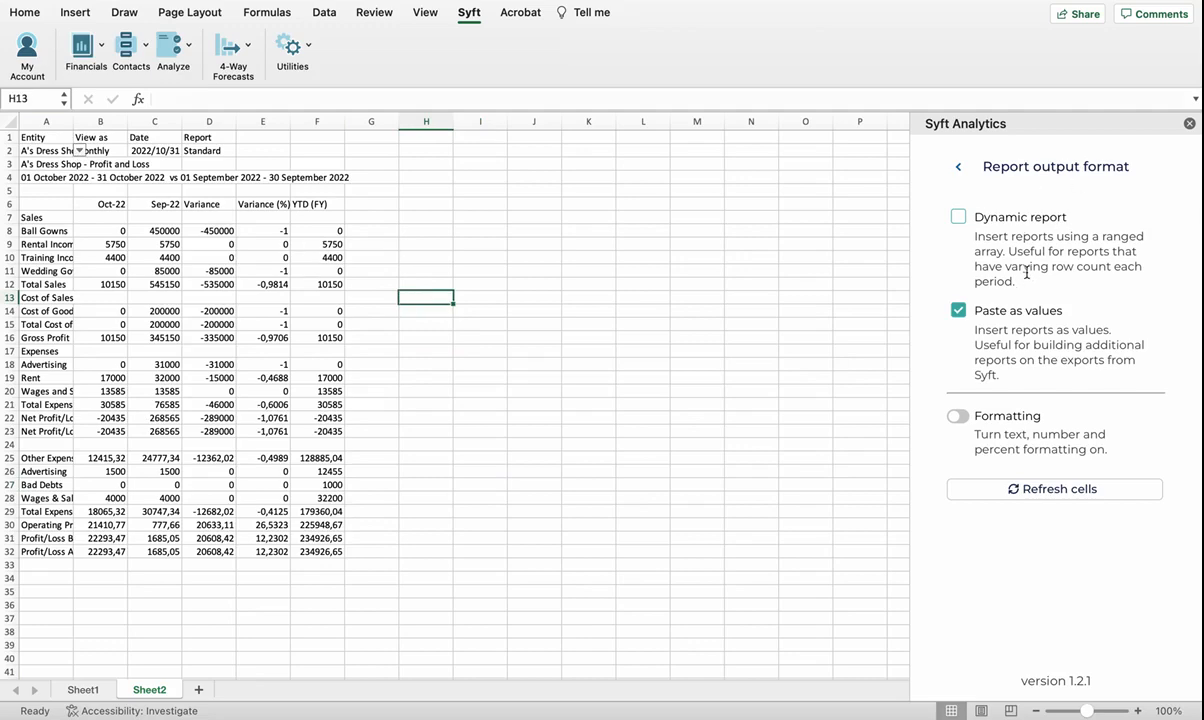
pyautogui.click(317, 336)
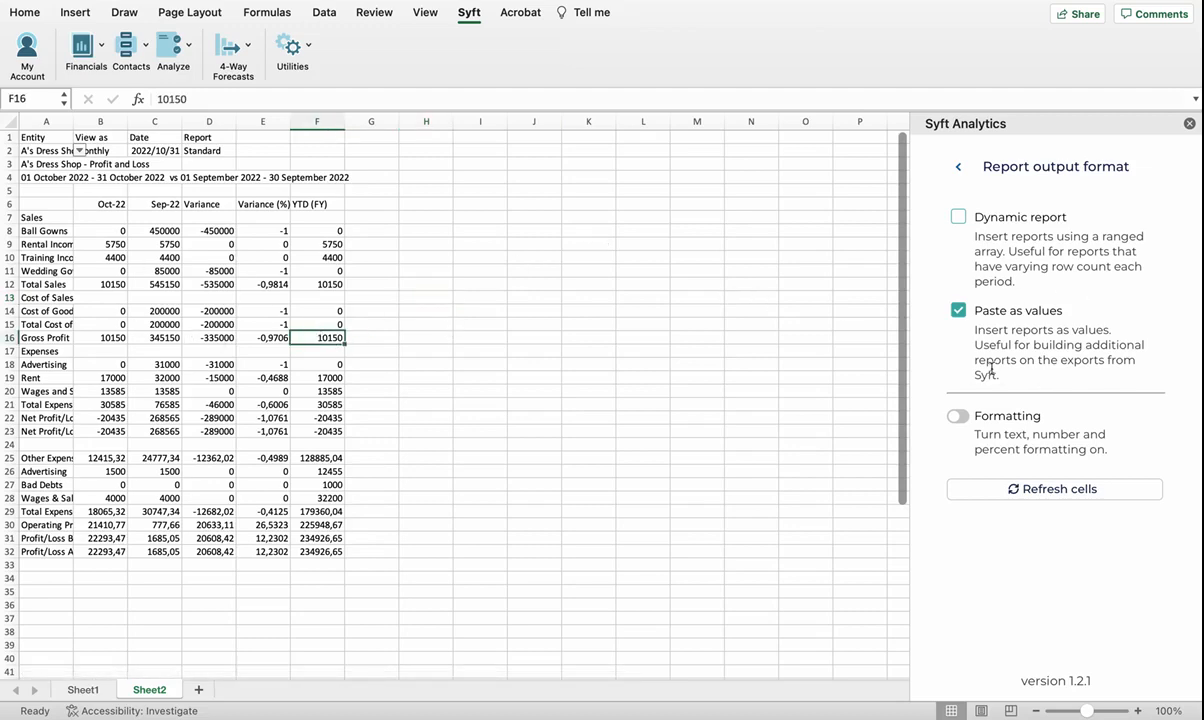
pyautogui.click(50, 244)
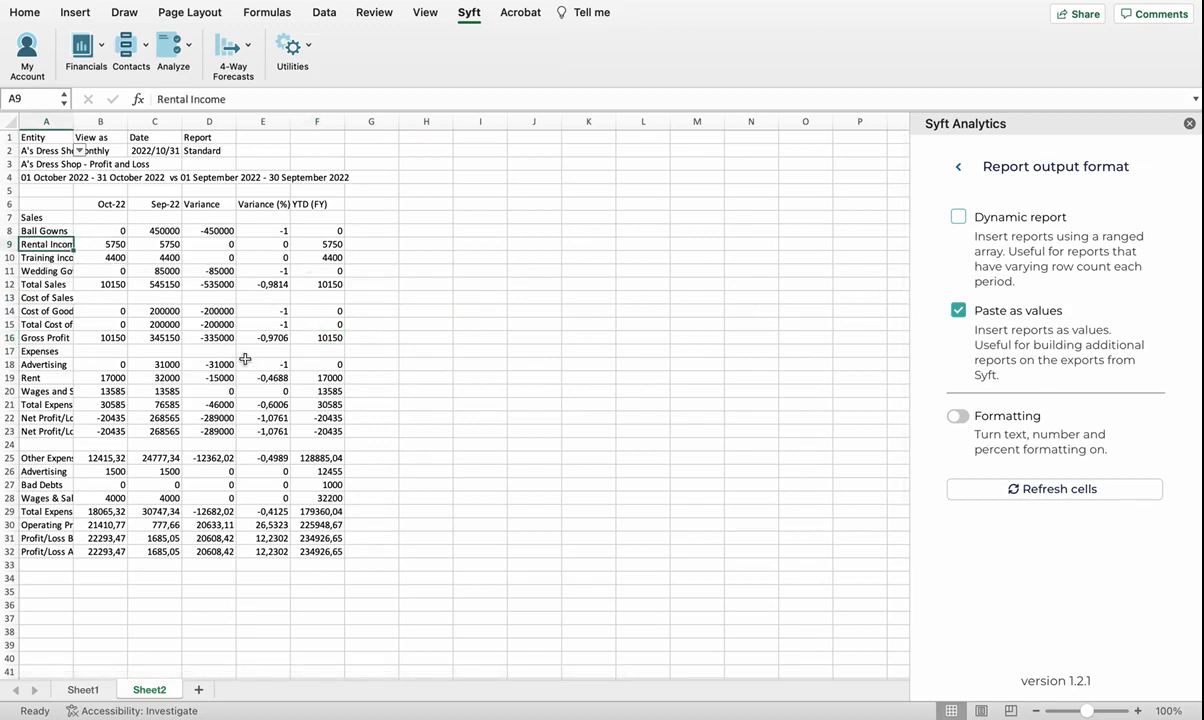
# Step: Switch the output format back to Dynamic report, turn on Formatting and refresh the report cells in Sheet1
pyautogui.click(83, 690)
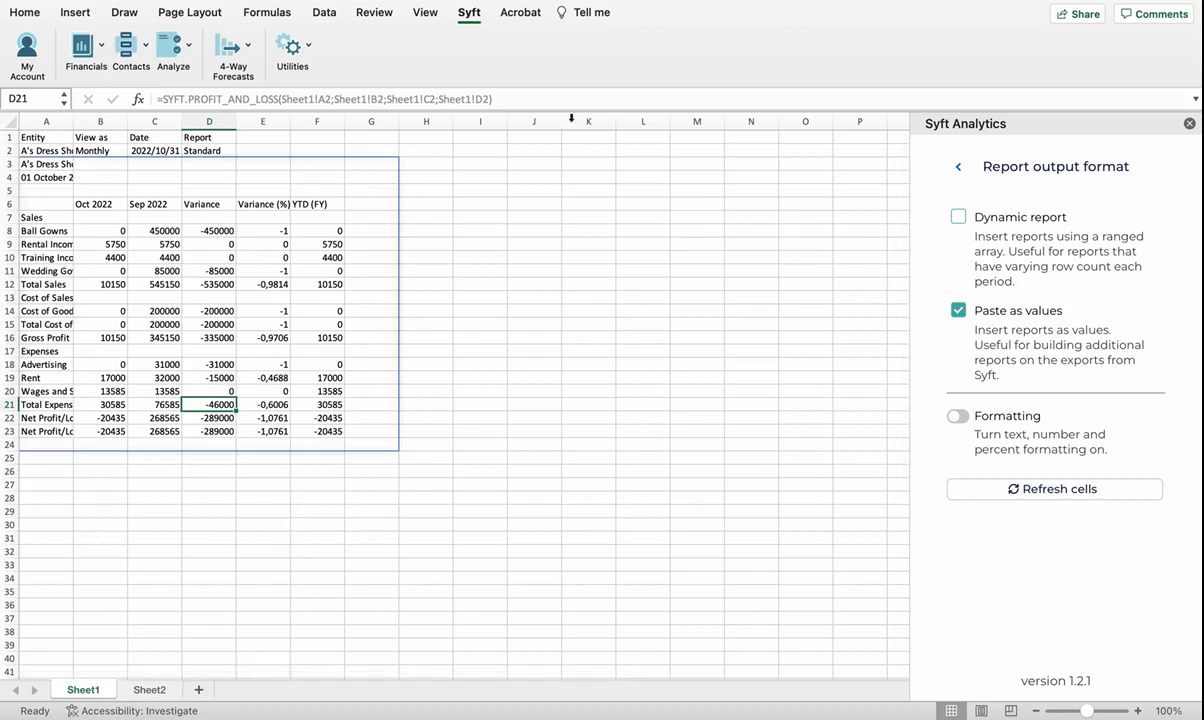
pyautogui.click(535, 310)
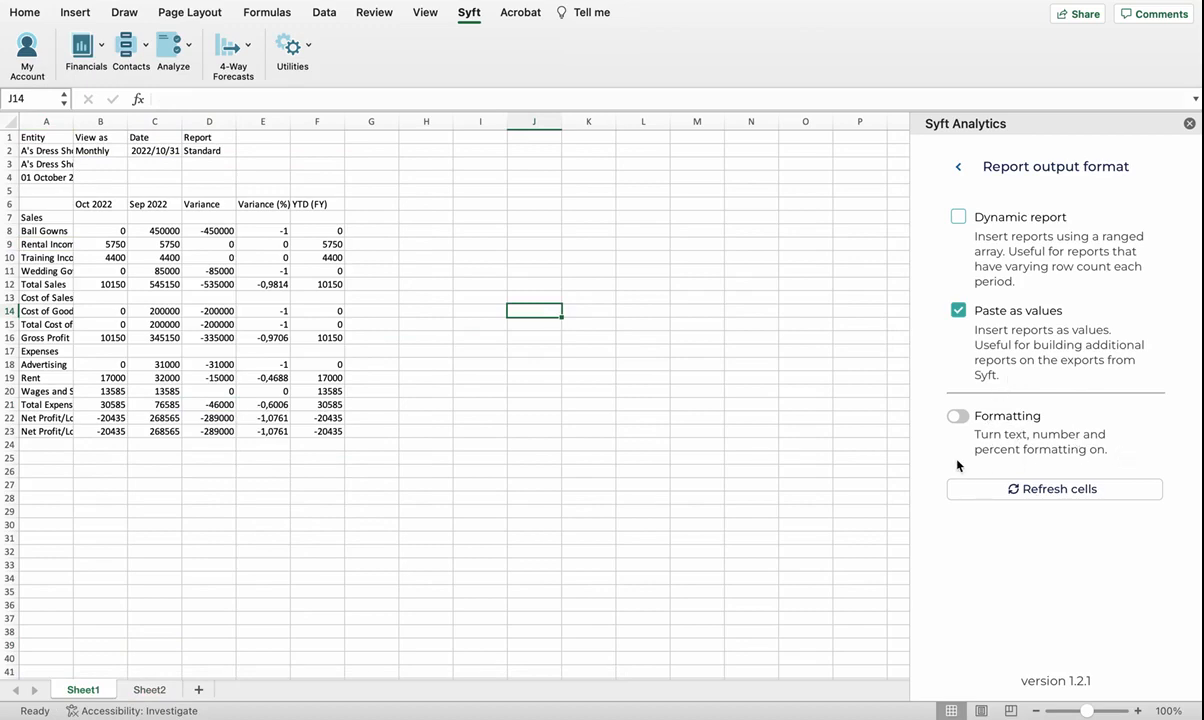
pyautogui.click(958, 217)
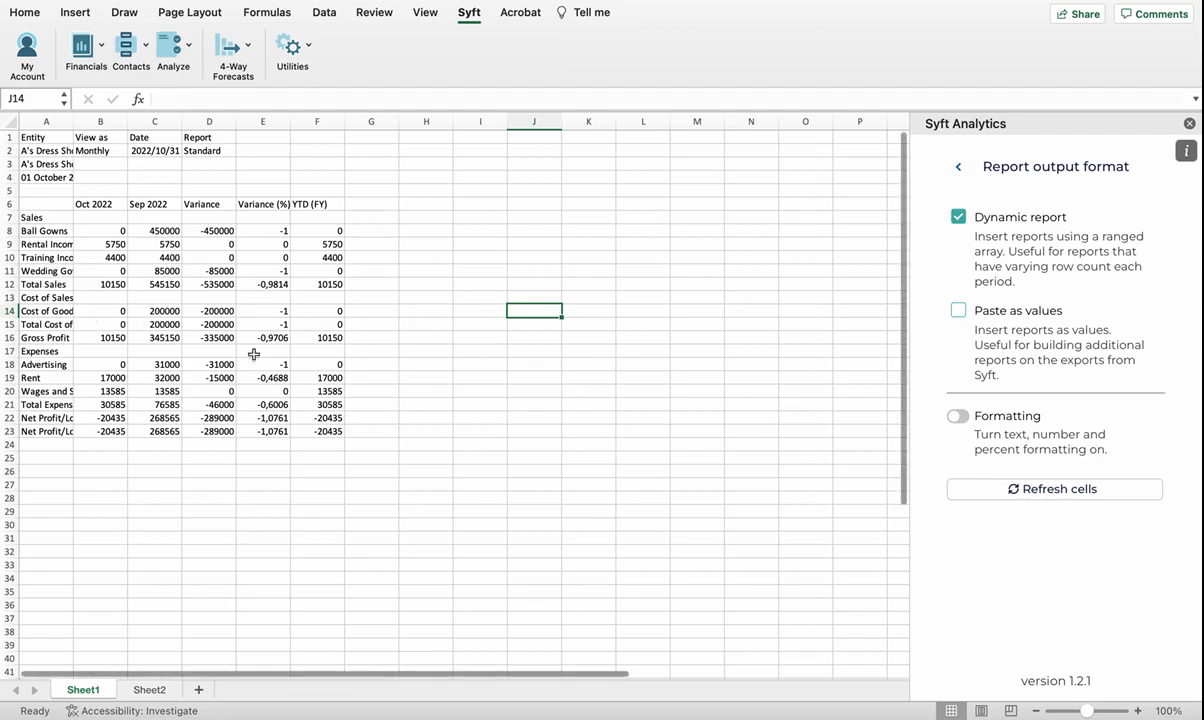
pyautogui.click(250, 270)
pyautogui.click(478, 240)
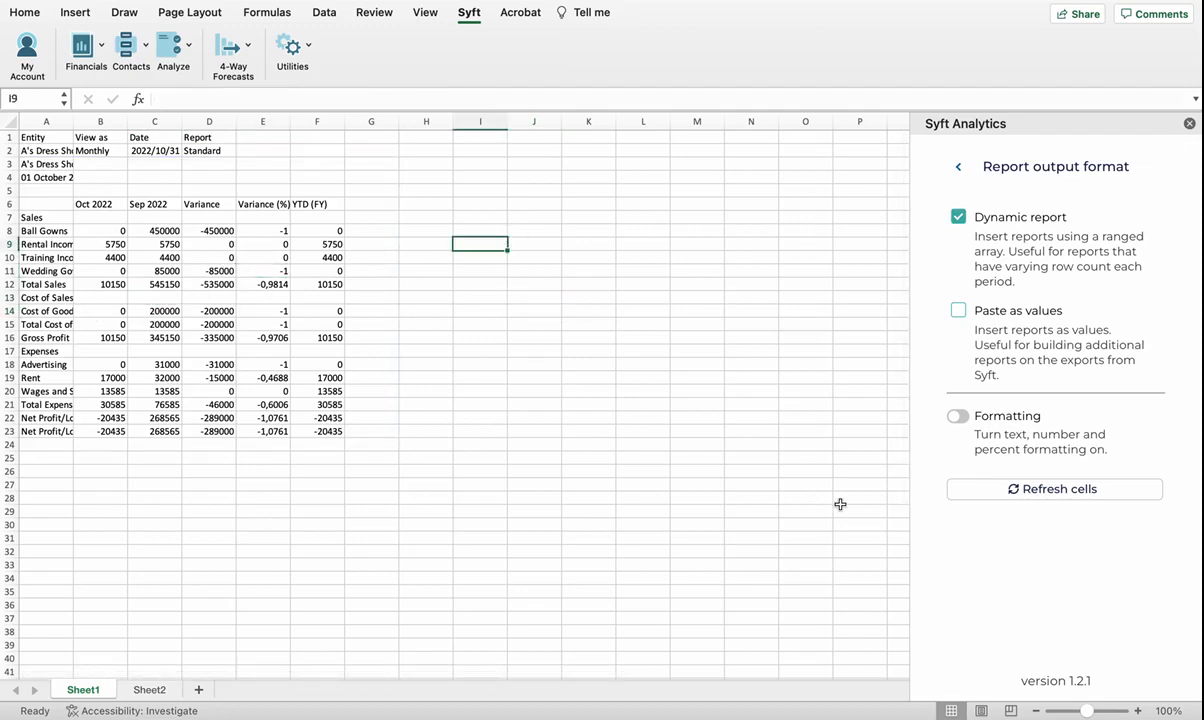
pyautogui.click(956, 416)
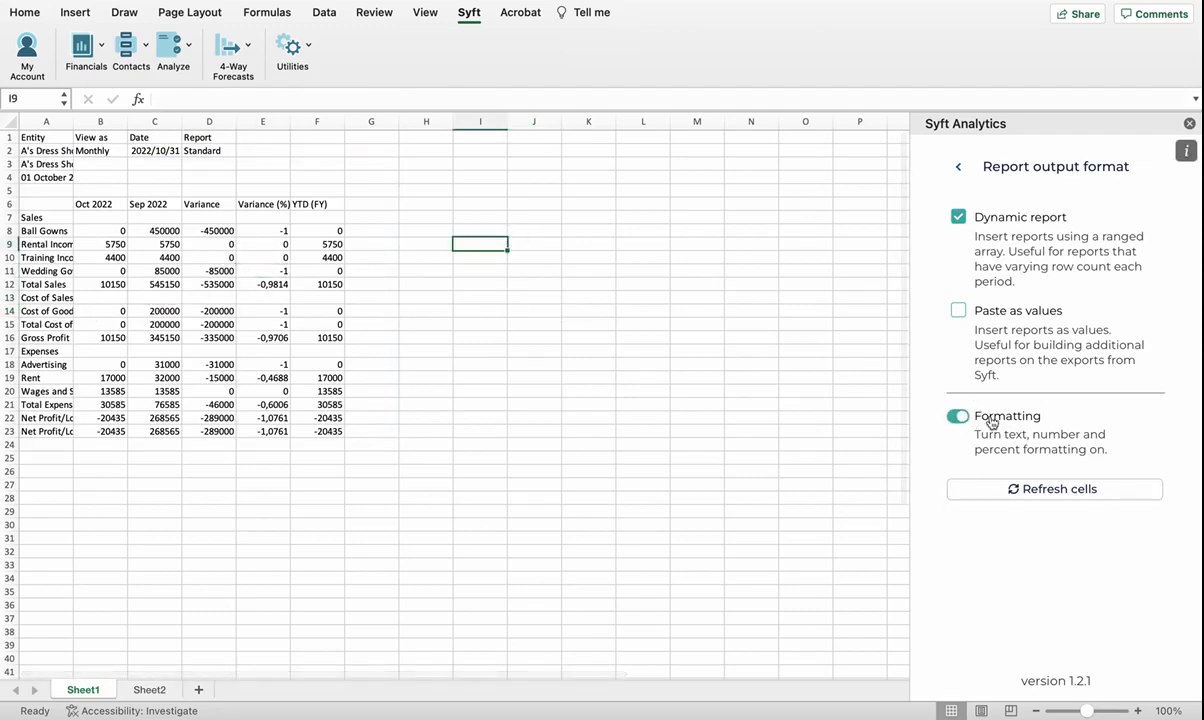
pyautogui.click(1045, 498)
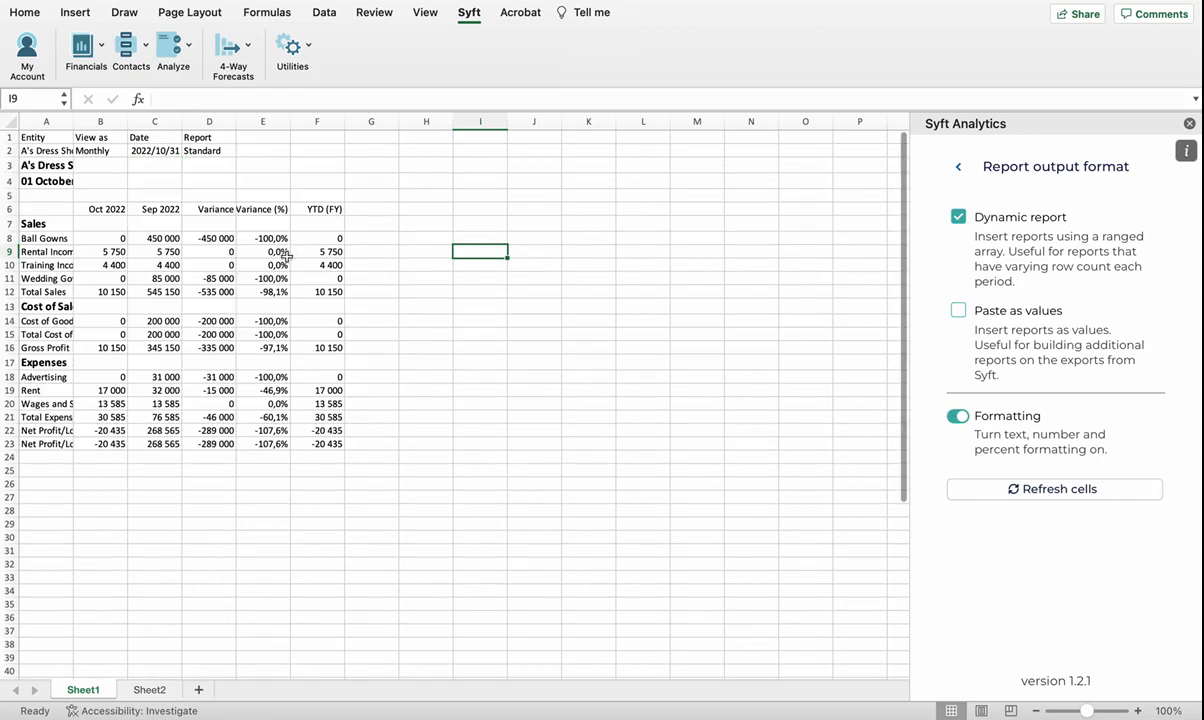
# Step: Compare the Variance (%) column of the Sheet1 report with the same column in Sheet2
pyautogui.moveTo(263, 210); pyautogui.dragTo(260, 440)
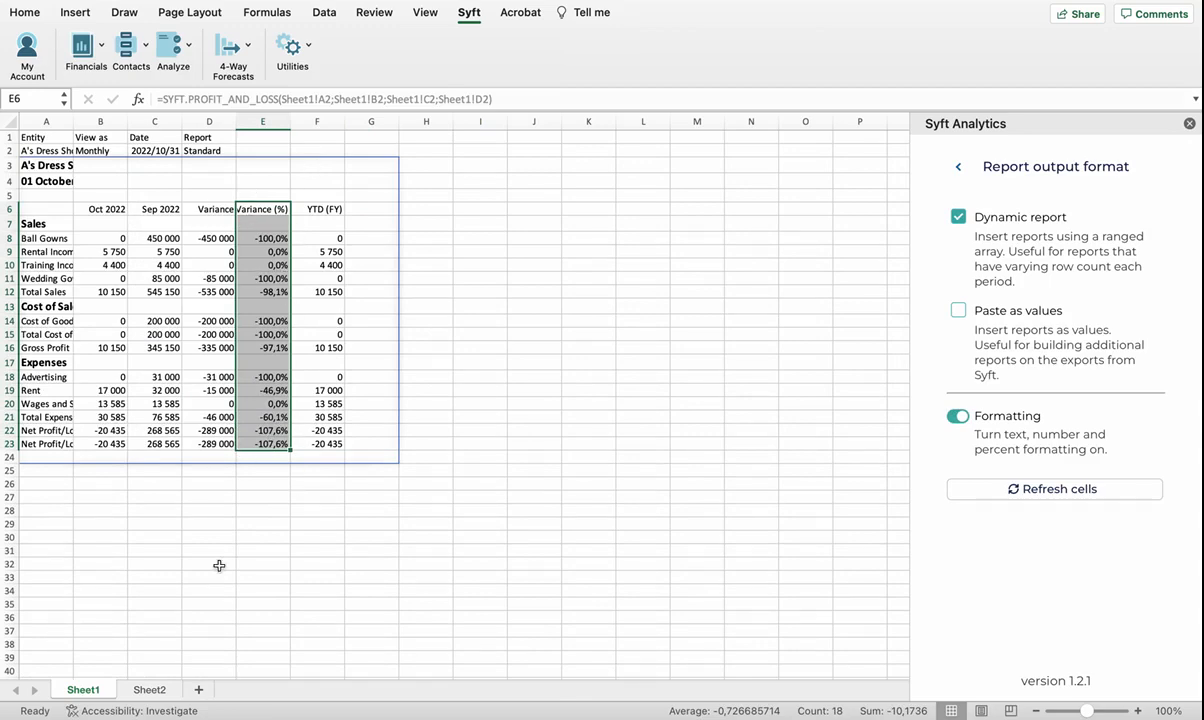
pyautogui.click(147, 691)
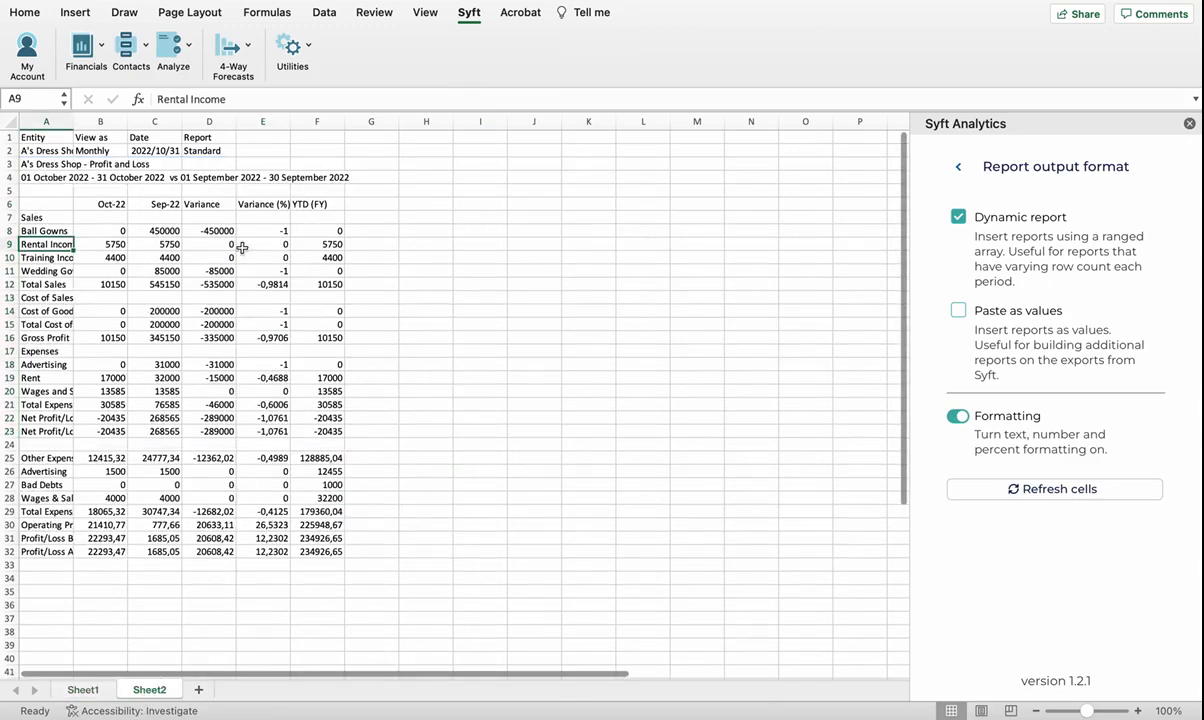
pyautogui.moveTo(263, 204); pyautogui.dragTo(260, 541)
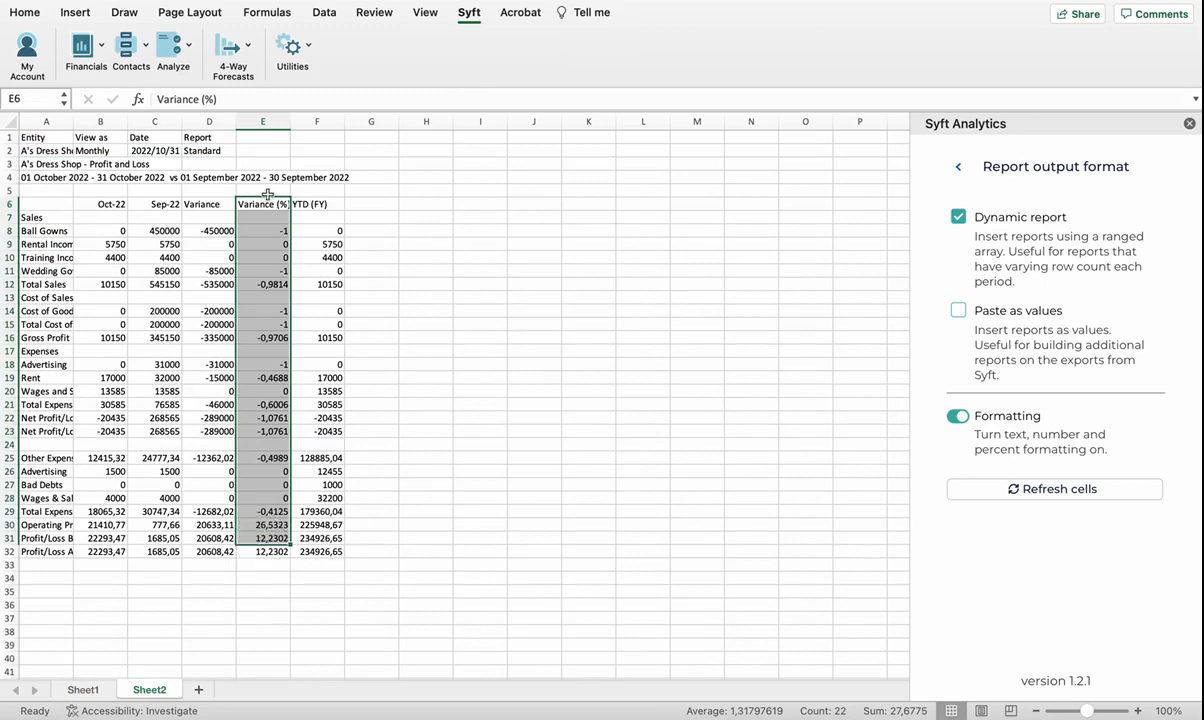
pyautogui.moveTo(265, 204); pyautogui.dragTo(262, 549)
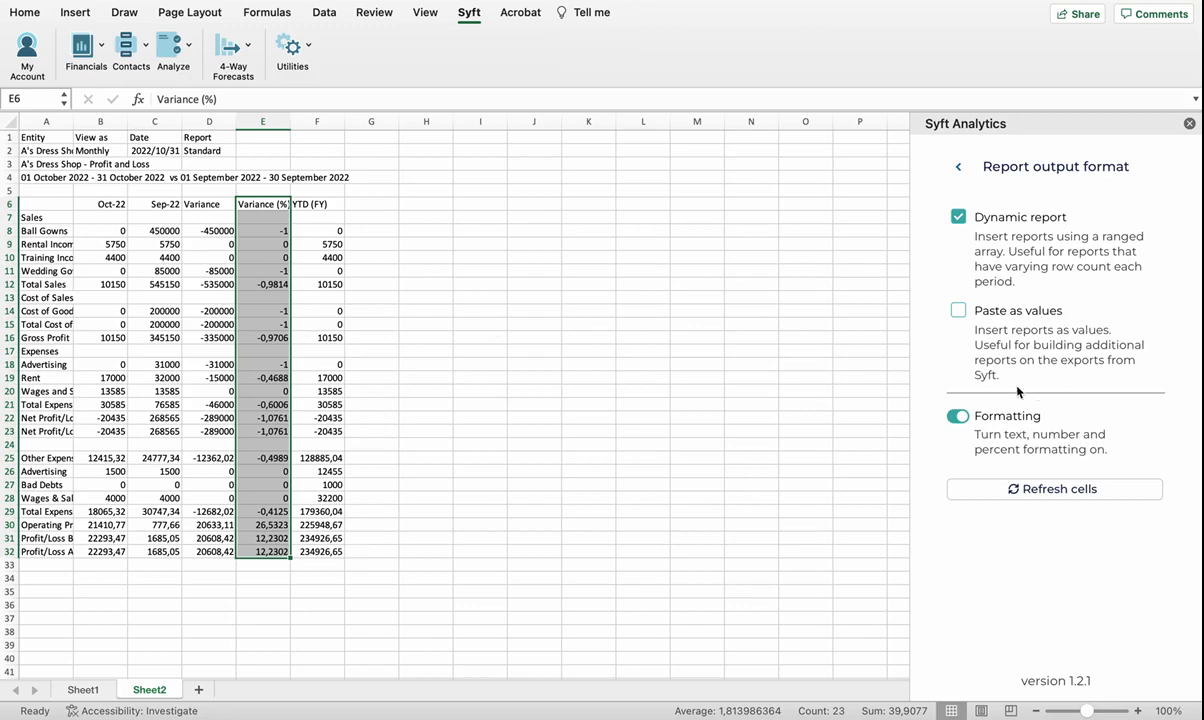
# Step: Return to the add-in's start page and read the information hint for Refresh data in Syft
pyautogui.click(958, 166)
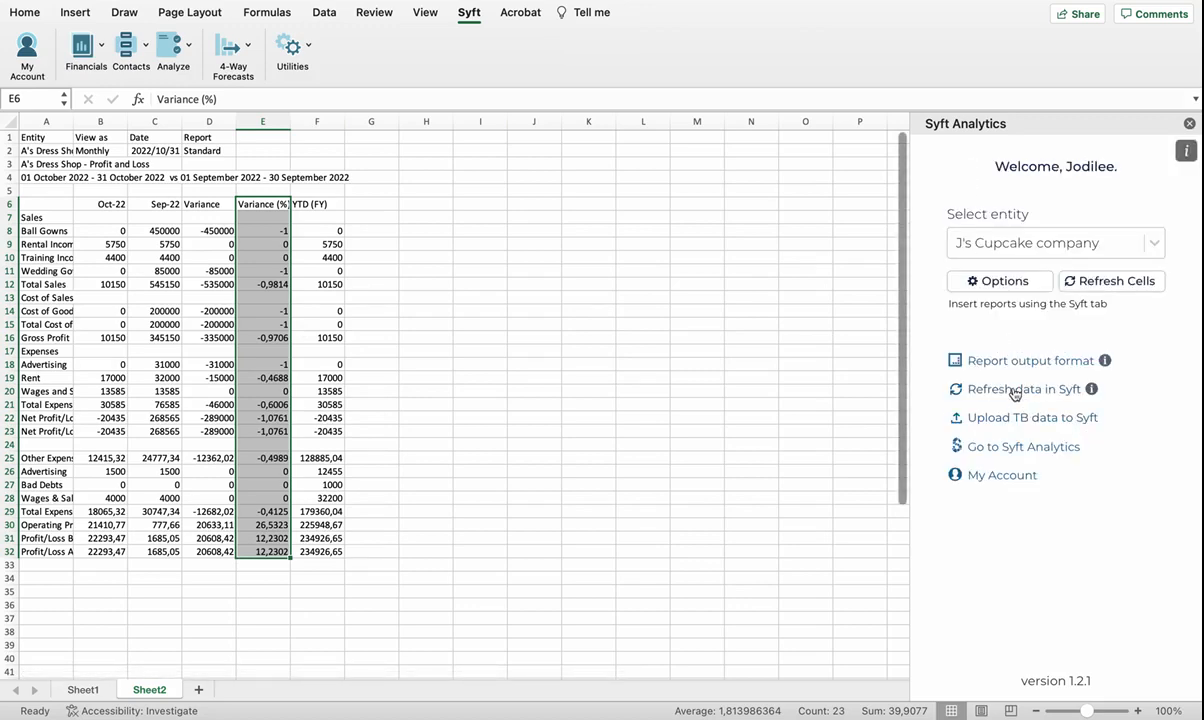
pyautogui.moveTo(1093, 391)
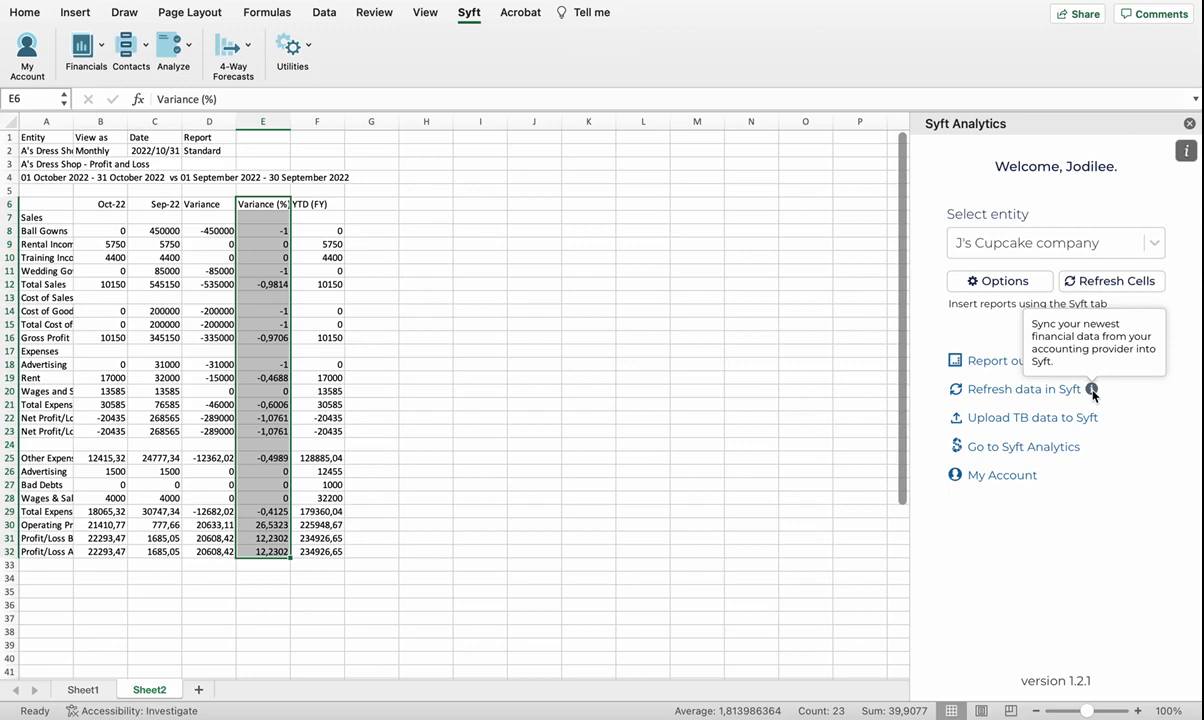
pyautogui.moveTo(504, 274); pyautogui.dragTo(536, 289)
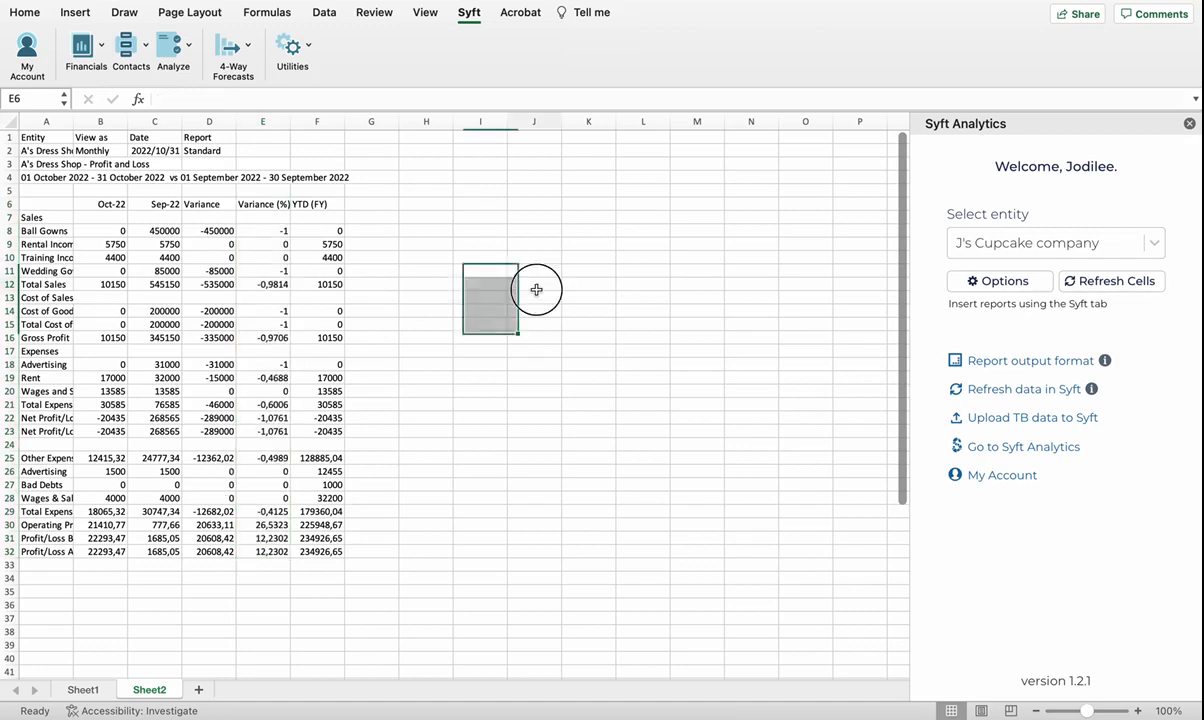
pyautogui.click(536, 289)
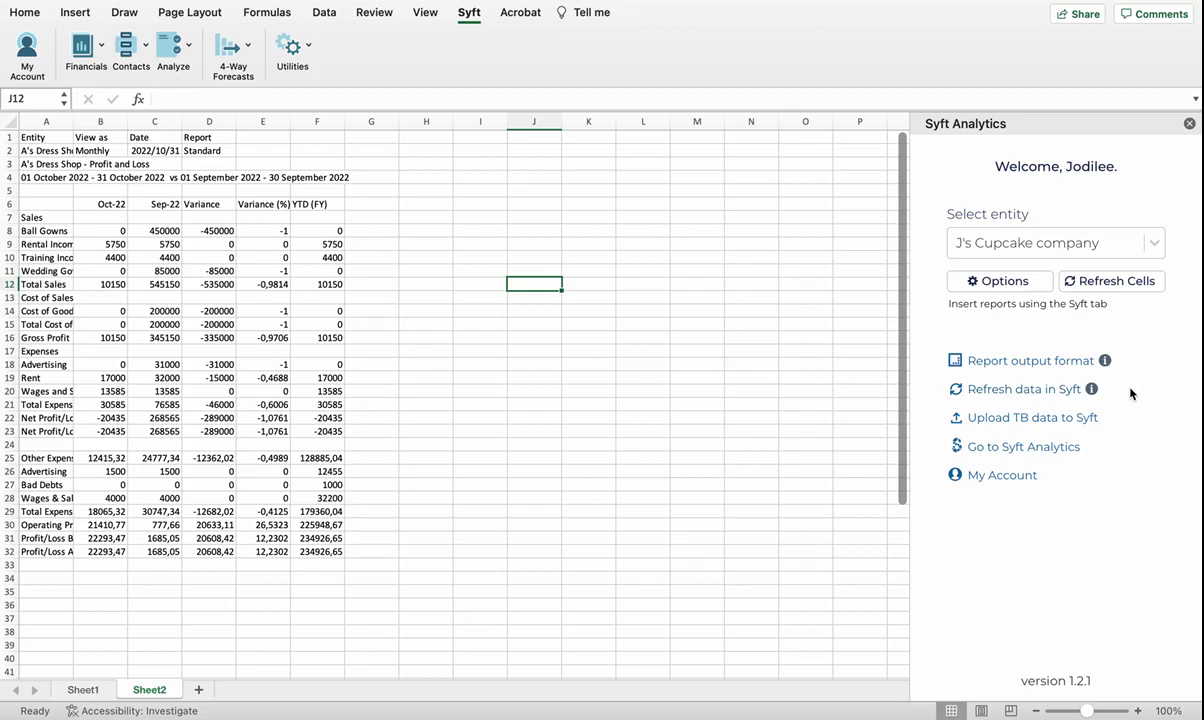
# Step: View the TB data upload page and the account details, returning to the add-in's start page
pyautogui.click(1086, 418)
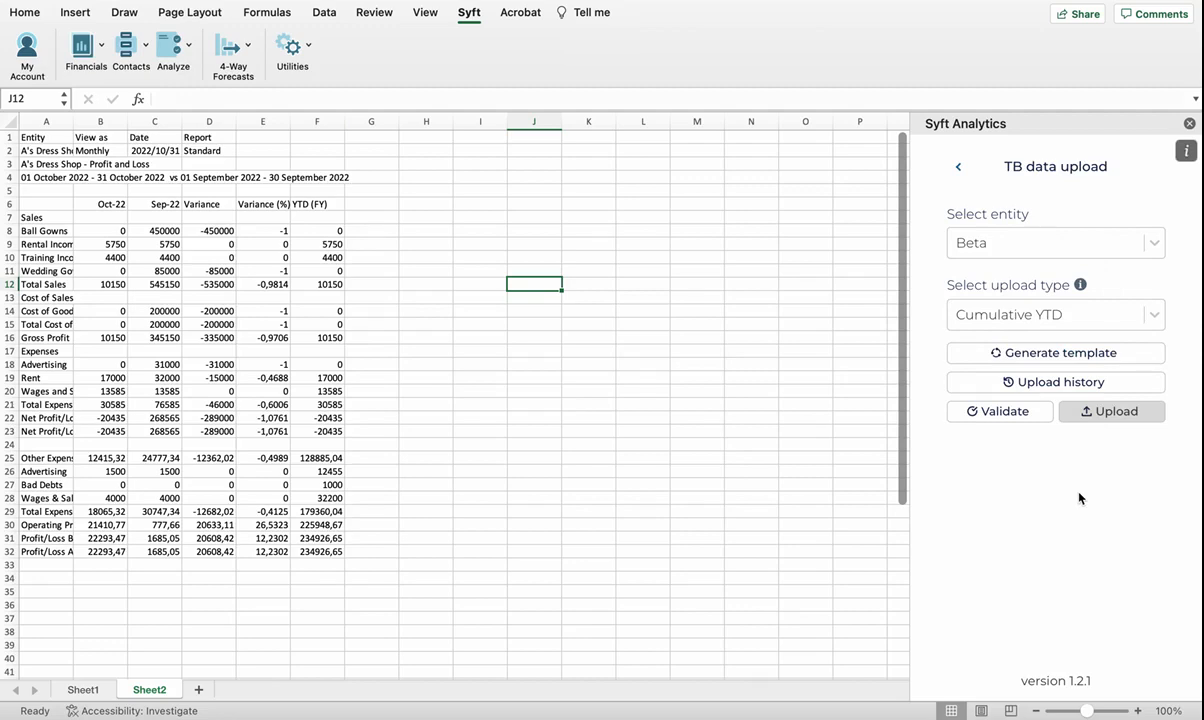
pyautogui.click(958, 167)
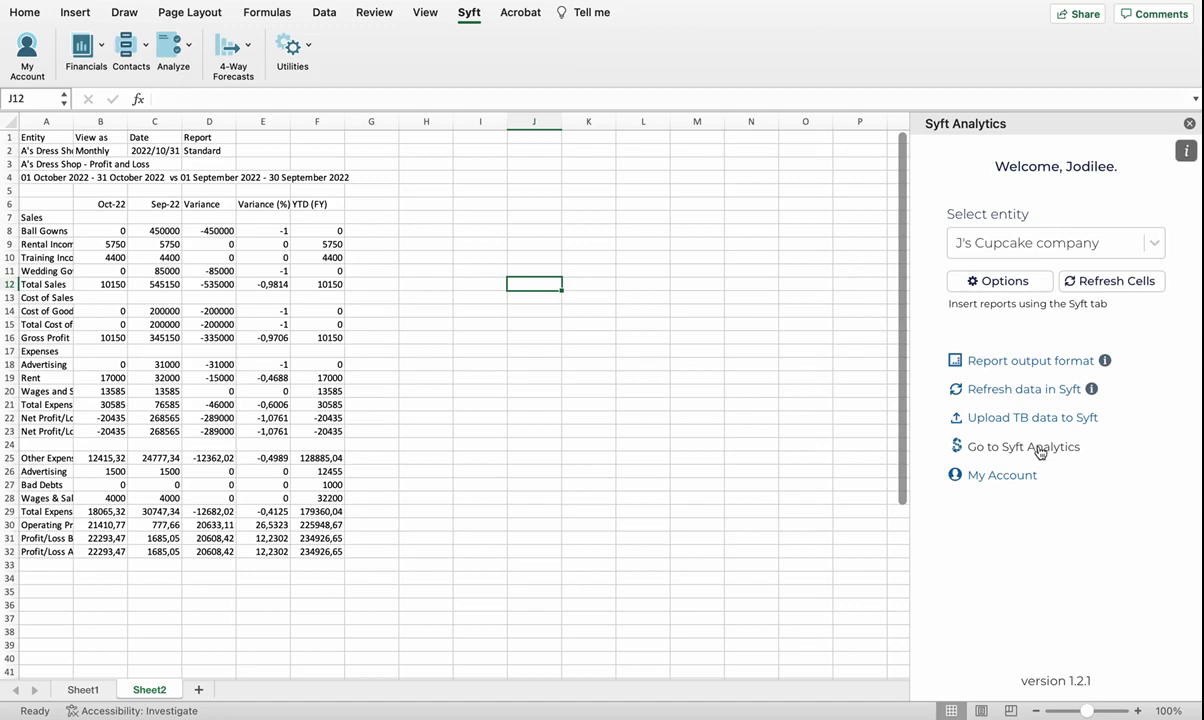
pyautogui.click(1000, 478)
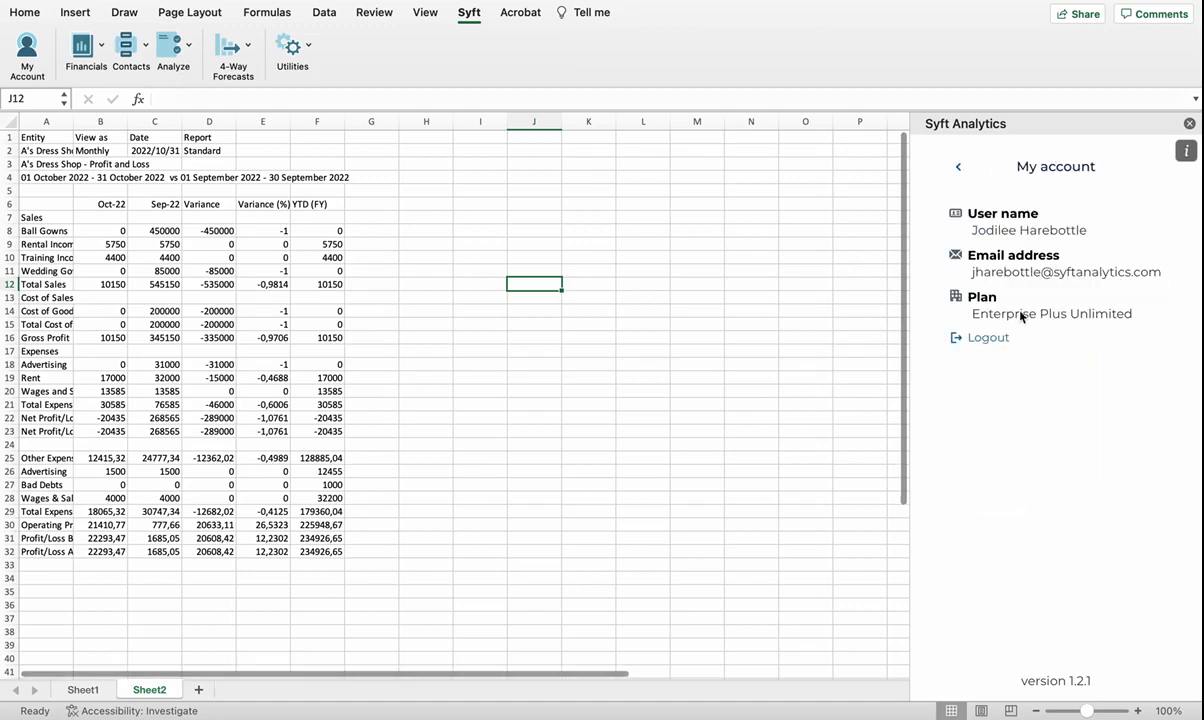
pyautogui.click(958, 167)
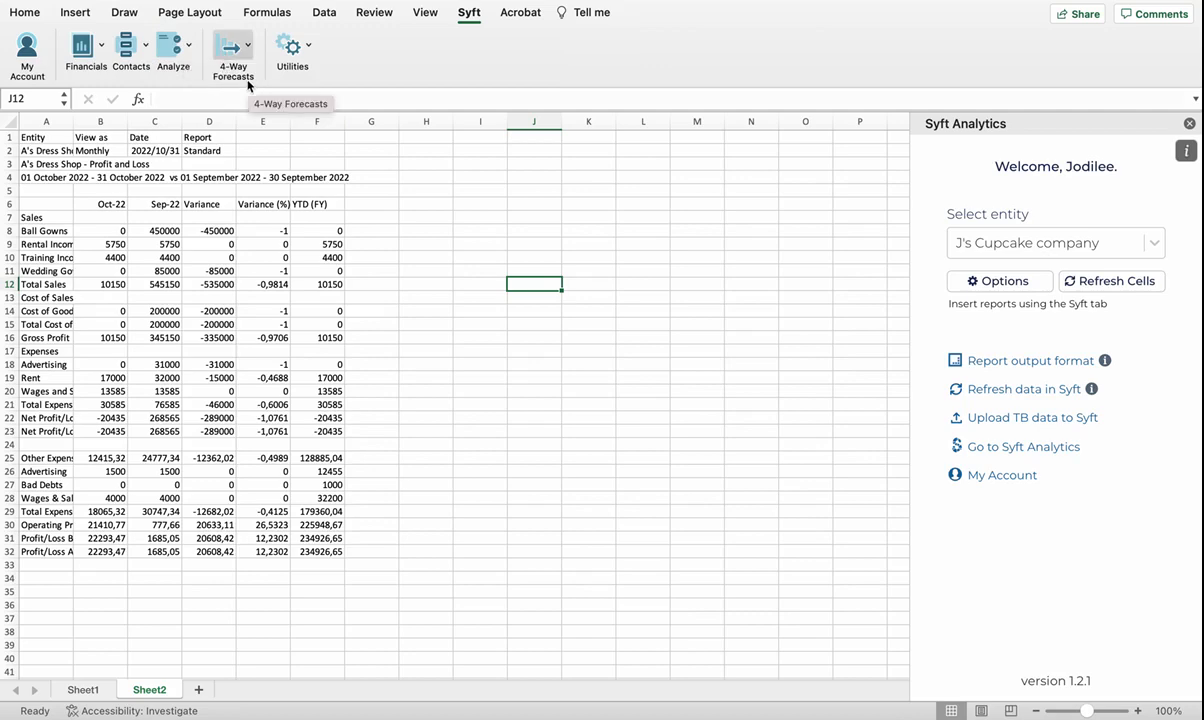
# Step: Look through the available Financials reports and add a third worksheet to the workbook
pyautogui.click(101, 46)
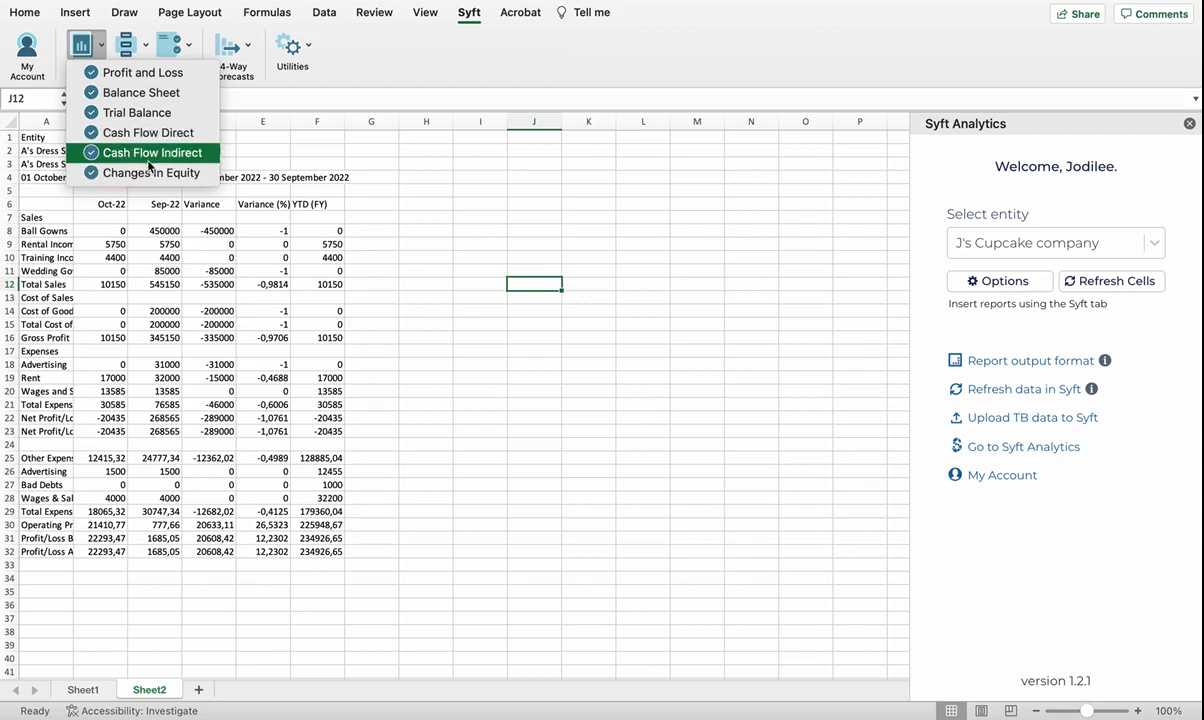
pyautogui.click(447, 222)
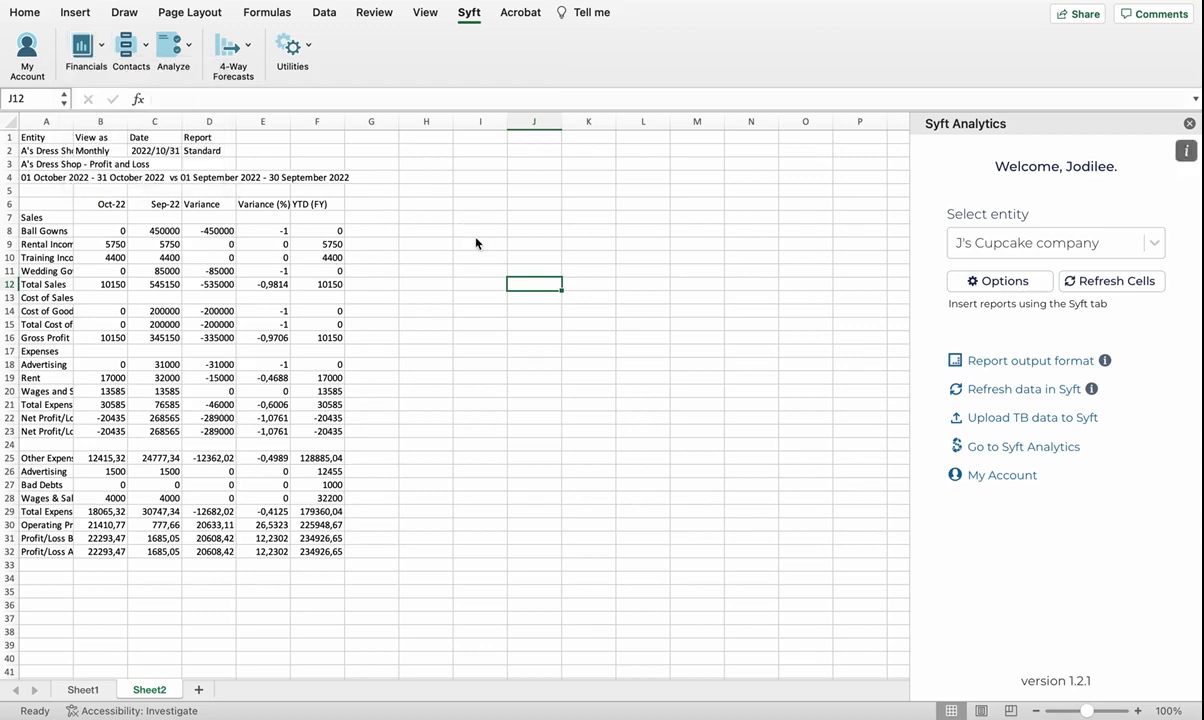
pyautogui.click(198, 690)
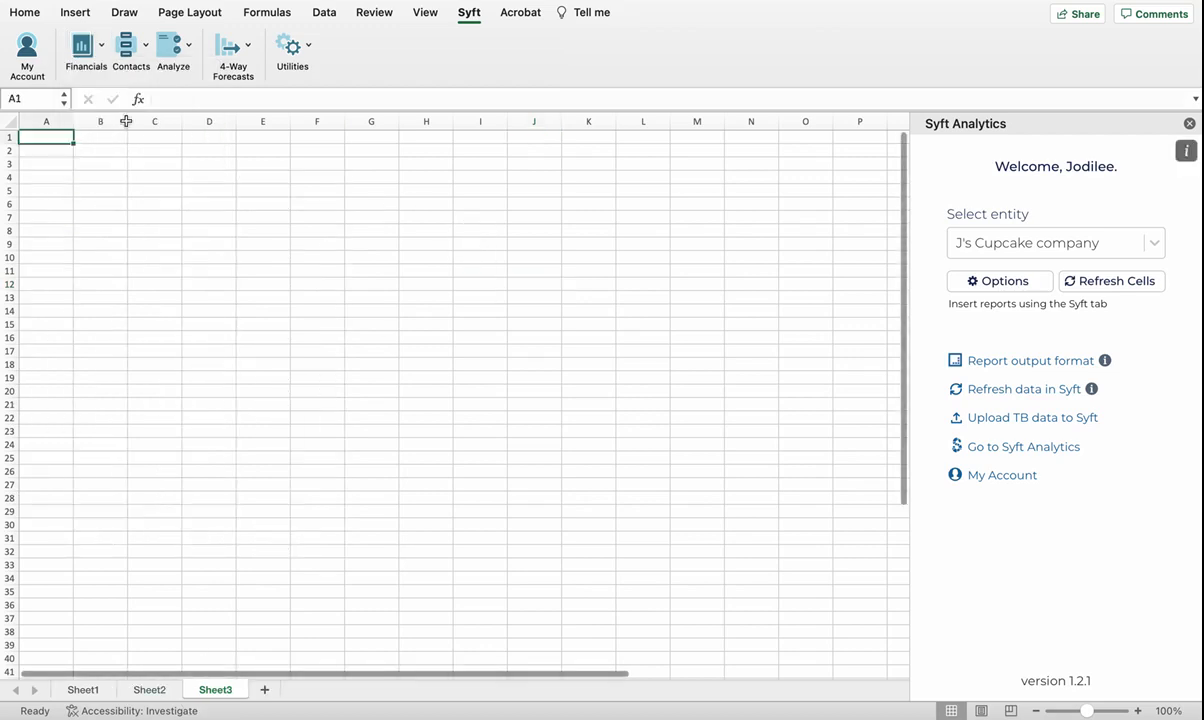
# Step: Insert the Cash Flow Direct report at cell A1 of Sheet3
pyautogui.click(100, 58)
pyautogui.click(120, 137)
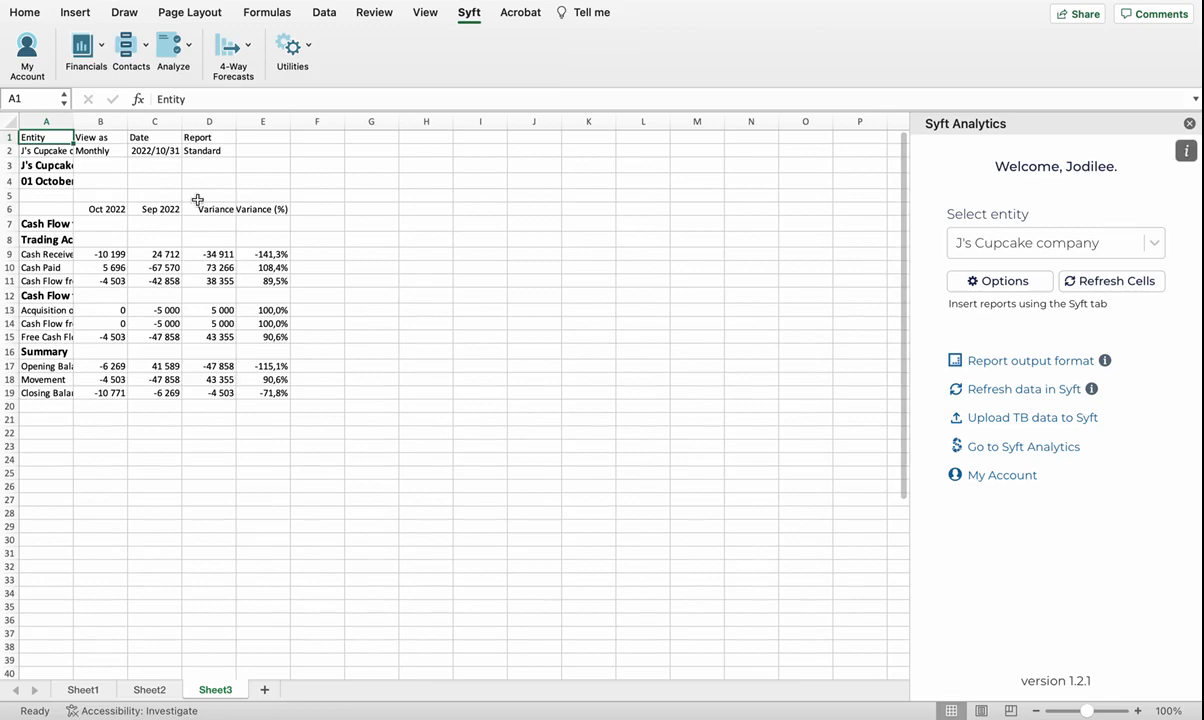
pyautogui.click(133, 176)
# Step: Review the Entity and View as choices of the Sheet3 cash flow report, keeping the Monthly view
pyautogui.click(46, 148)
pyautogui.click(79, 151)
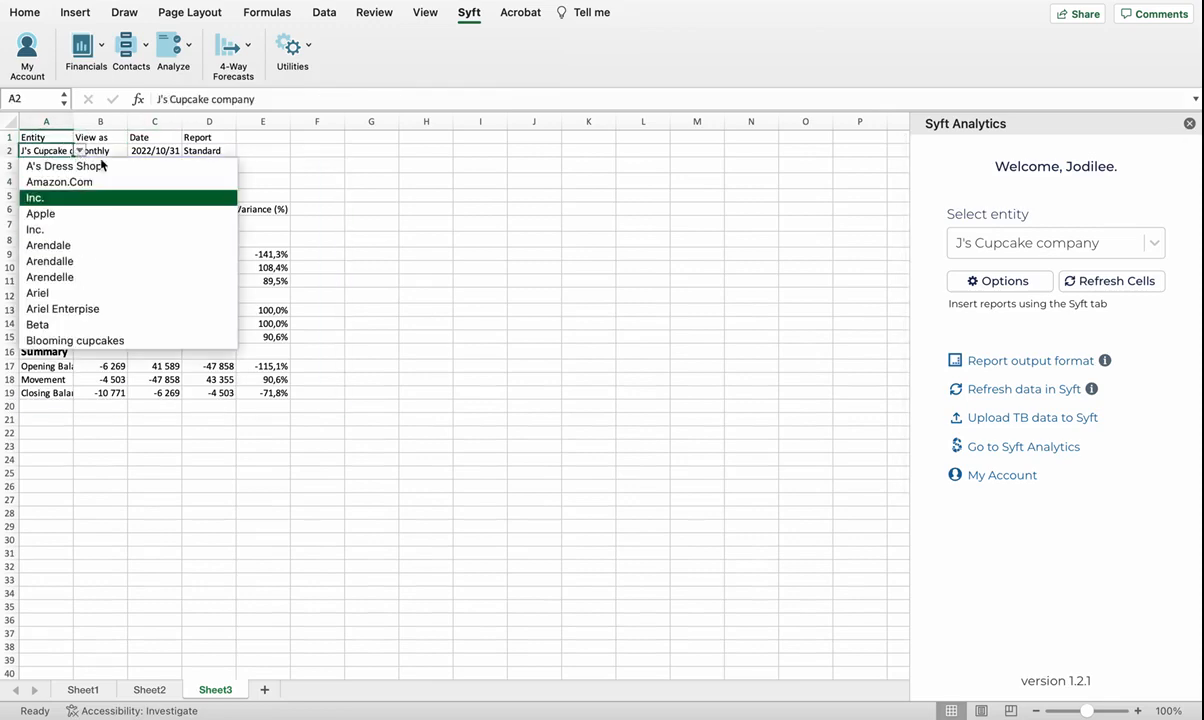
pyautogui.click(320, 188)
pyautogui.click(105, 137)
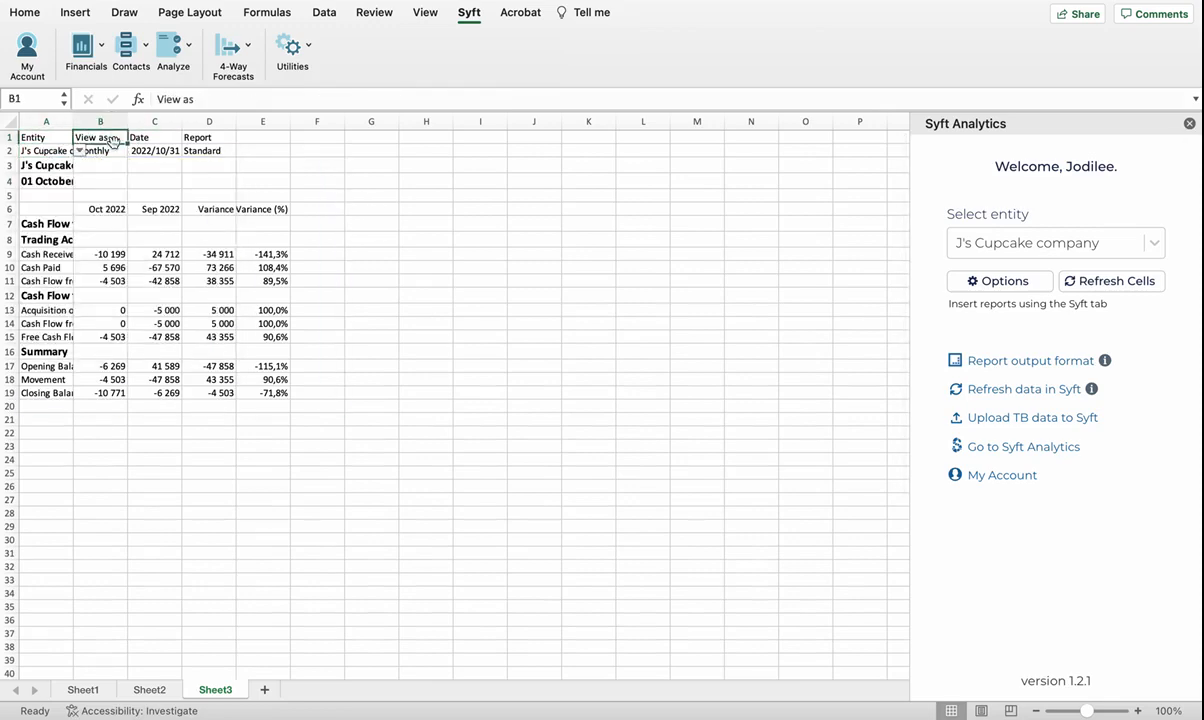
pyautogui.click(104, 151)
pyautogui.click(133, 151)
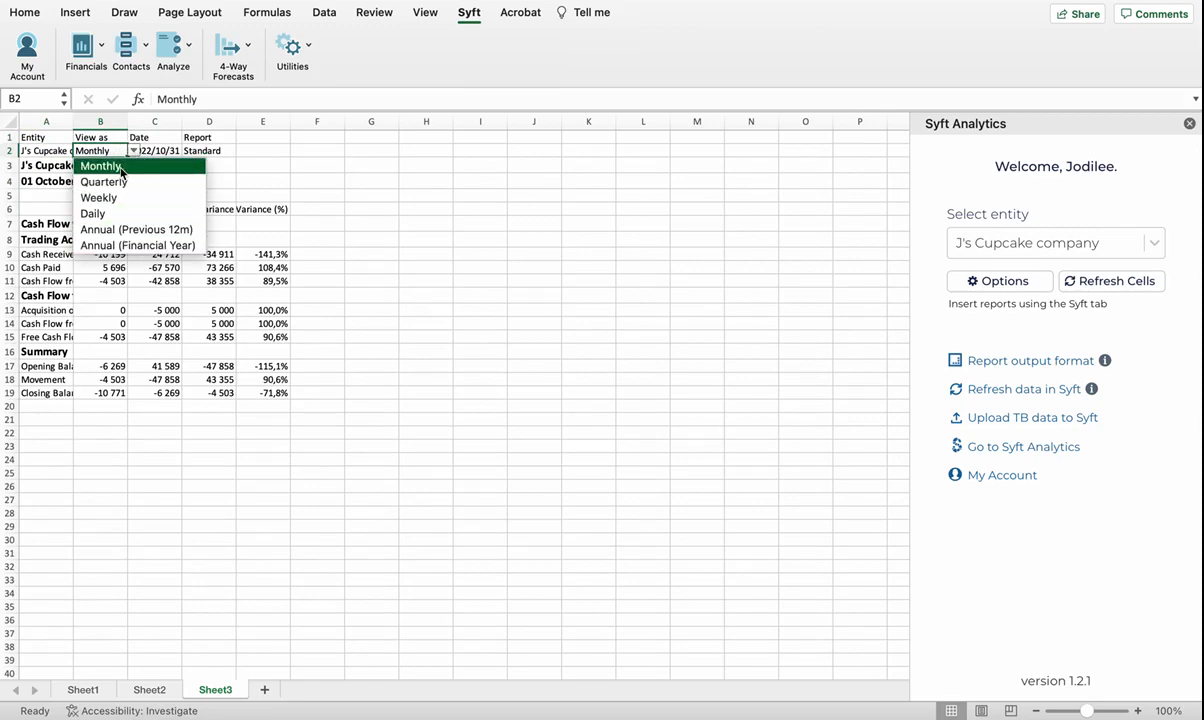
pyautogui.click(122, 167)
# Step: Set the Sheet3 cash flow report's date in cell C2 to 2021/10/31
pyautogui.click(152, 150)
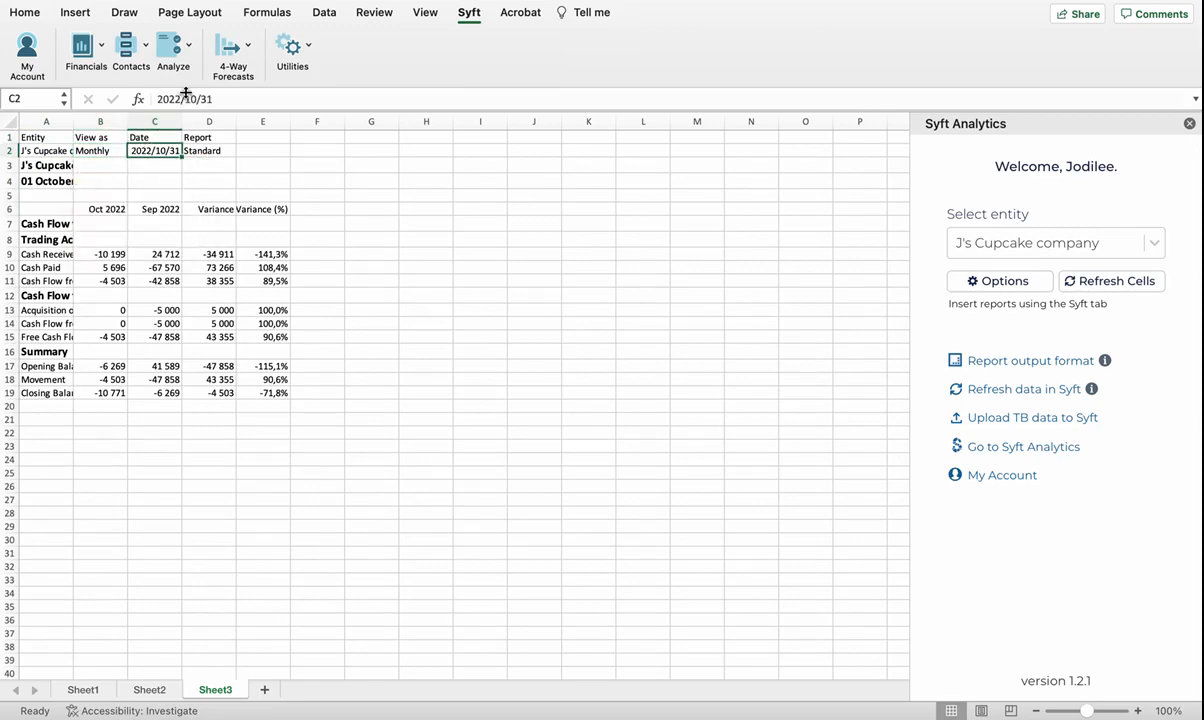
pyautogui.click(184, 97)
pyautogui.press('BackSpace')
pyautogui.write('1')
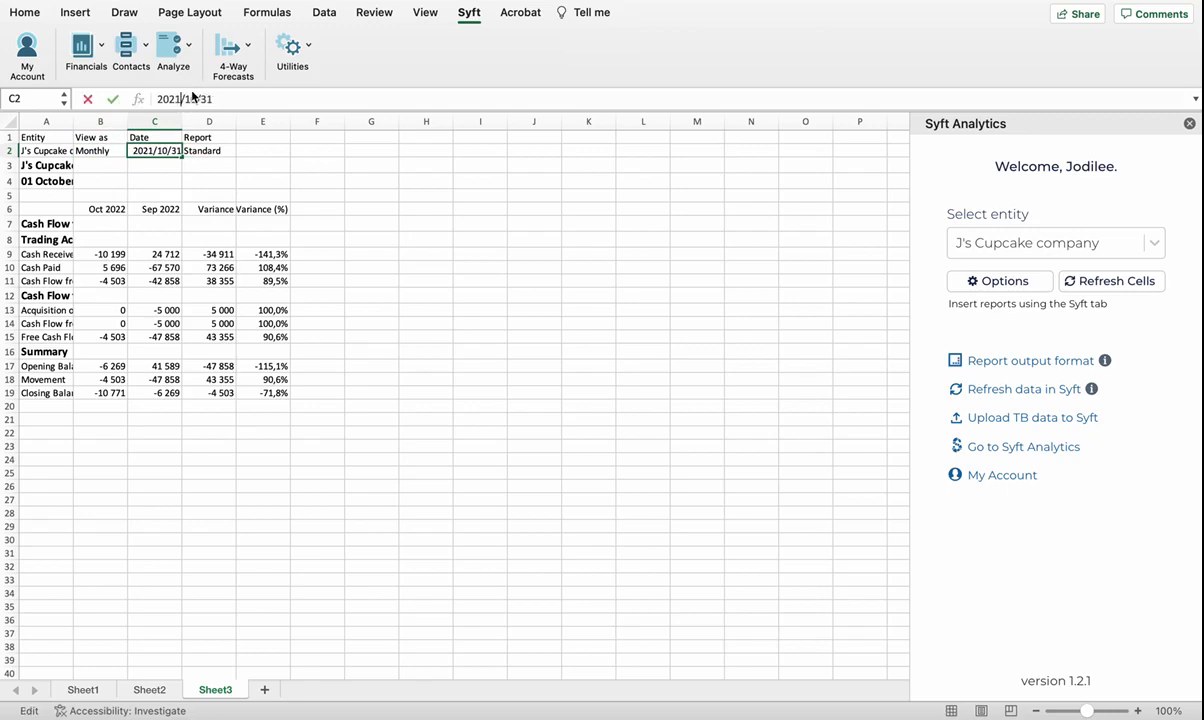
pyautogui.press('Return')
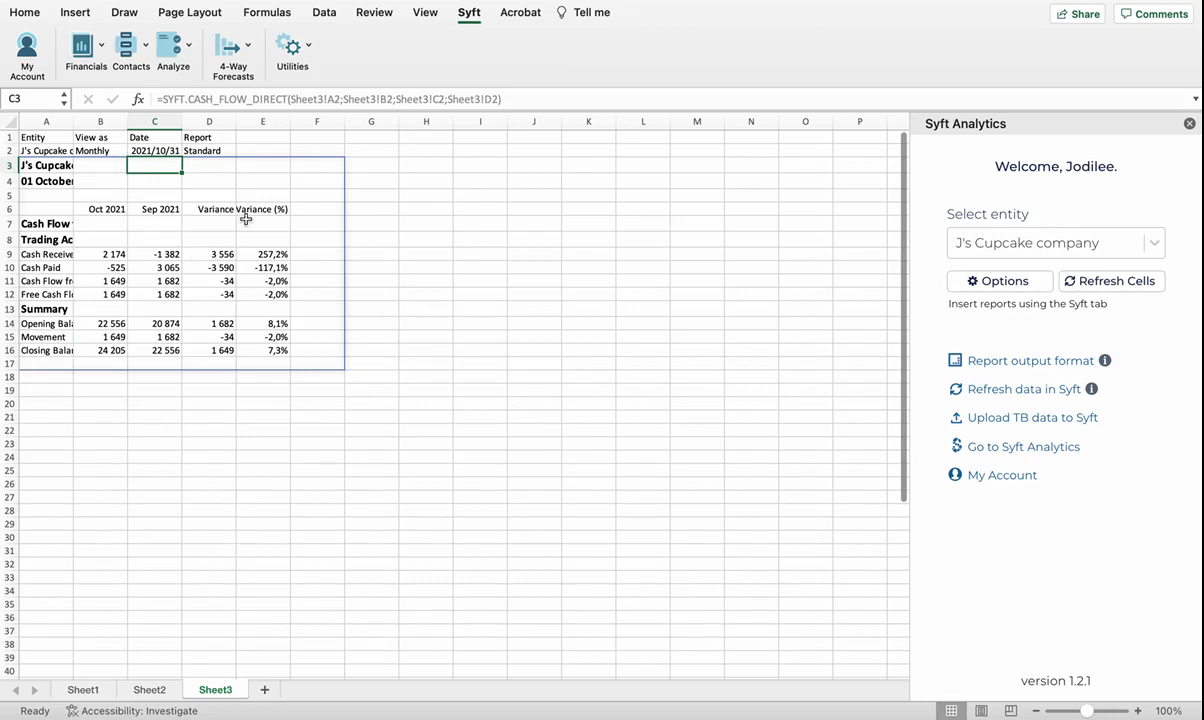
# Step: Compare the Report type choices of the cash flow report in Sheet3 and the profit and loss report in Sheet1, then view Sheet2
pyautogui.click(207, 150)
pyautogui.click(240, 151)
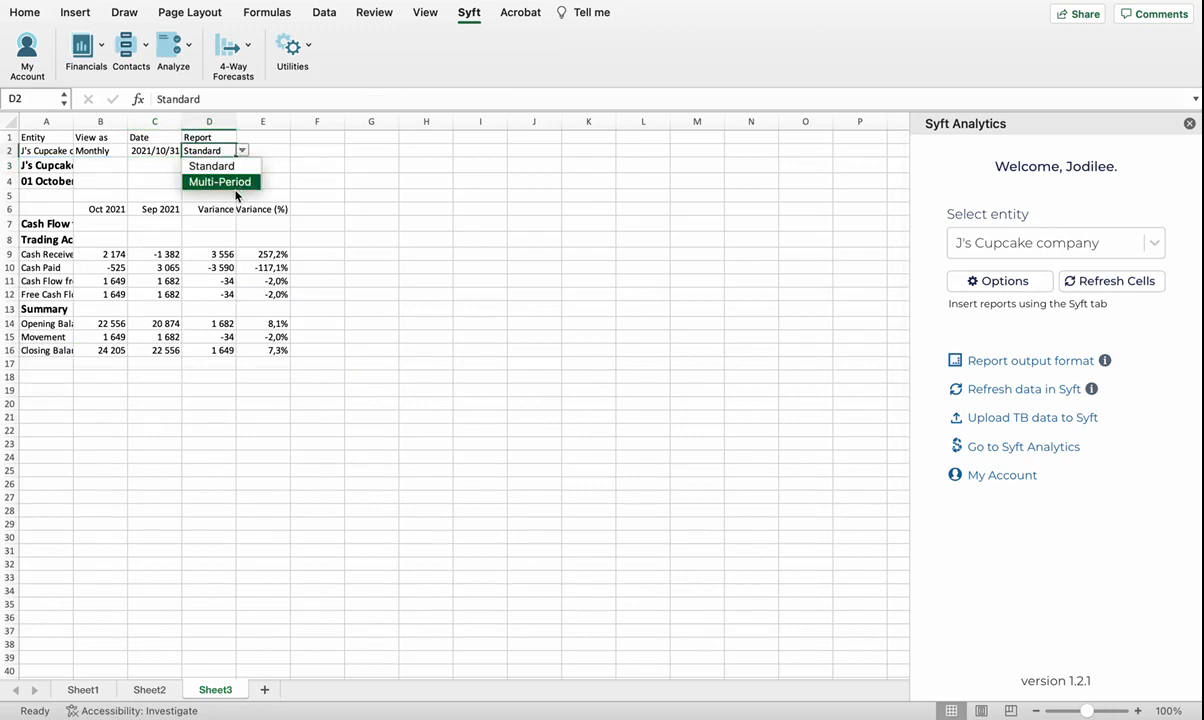
pyautogui.click(143, 186)
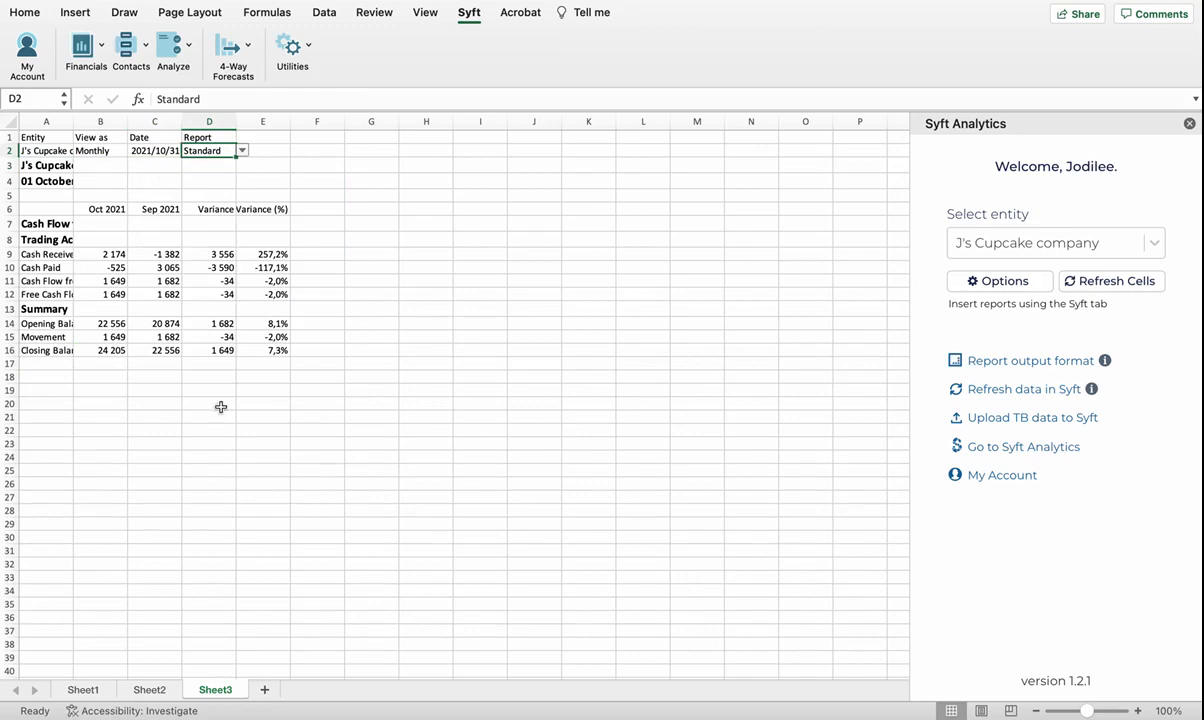
pyautogui.click(101, 687)
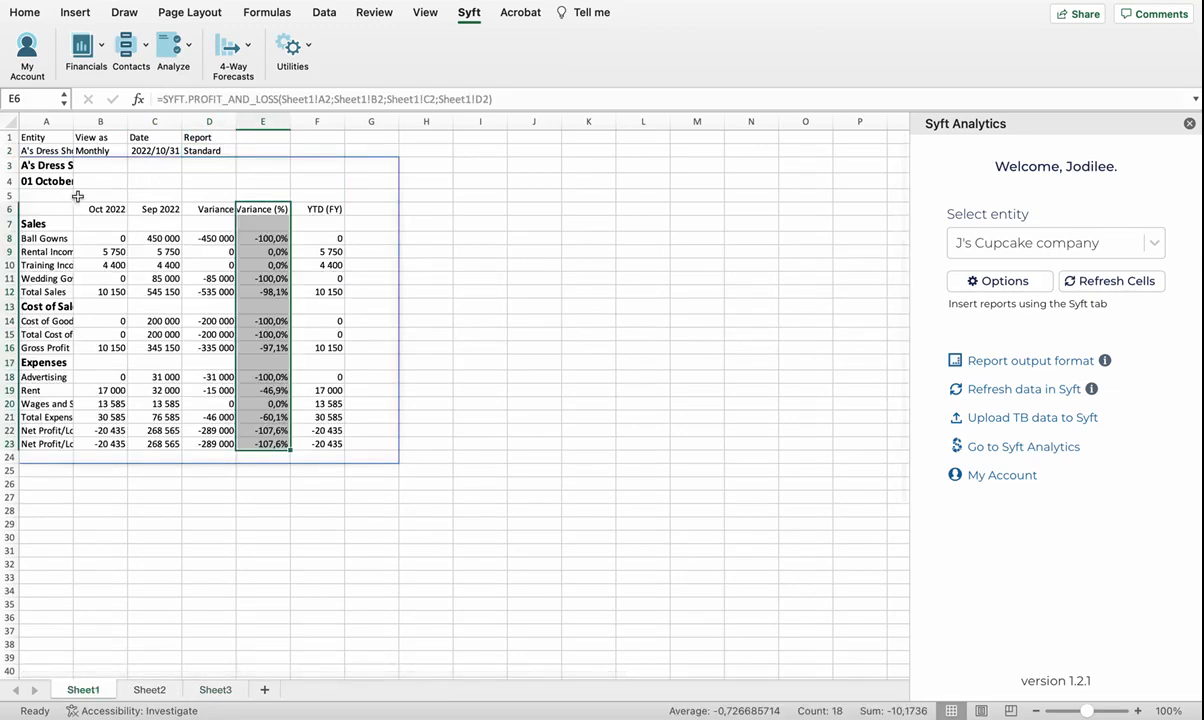
pyautogui.click(225, 152)
pyautogui.click(242, 150)
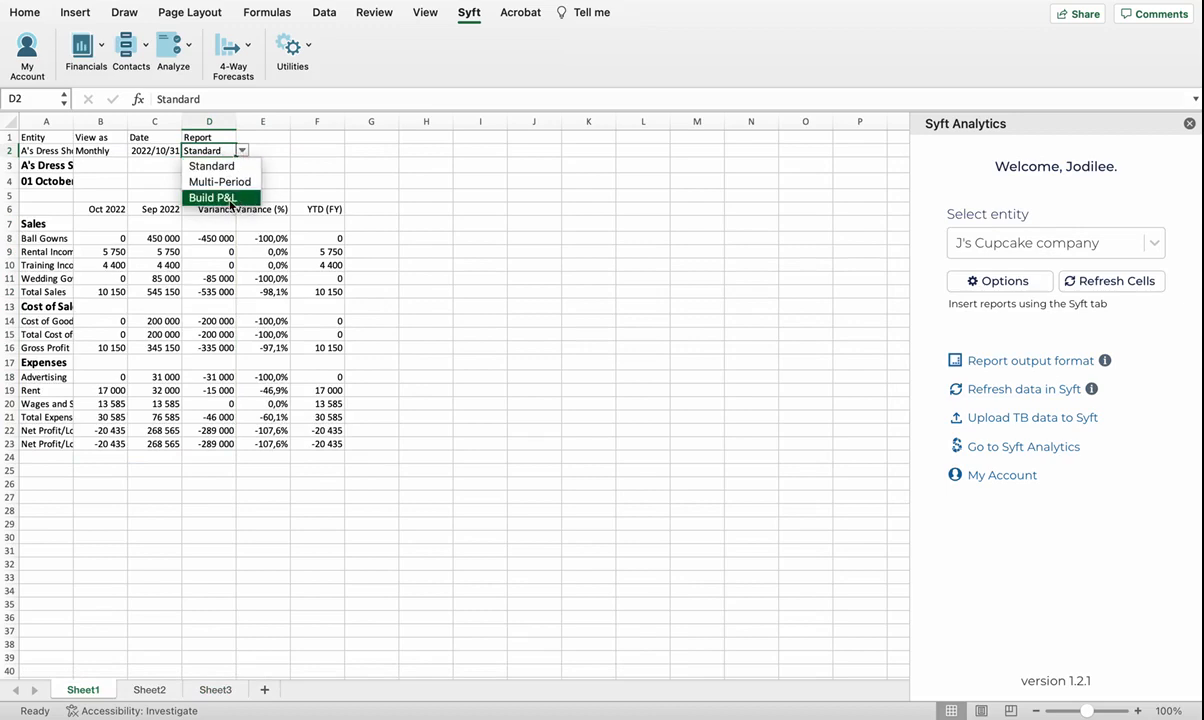
pyautogui.press('Escape')
pyautogui.click(160, 687)
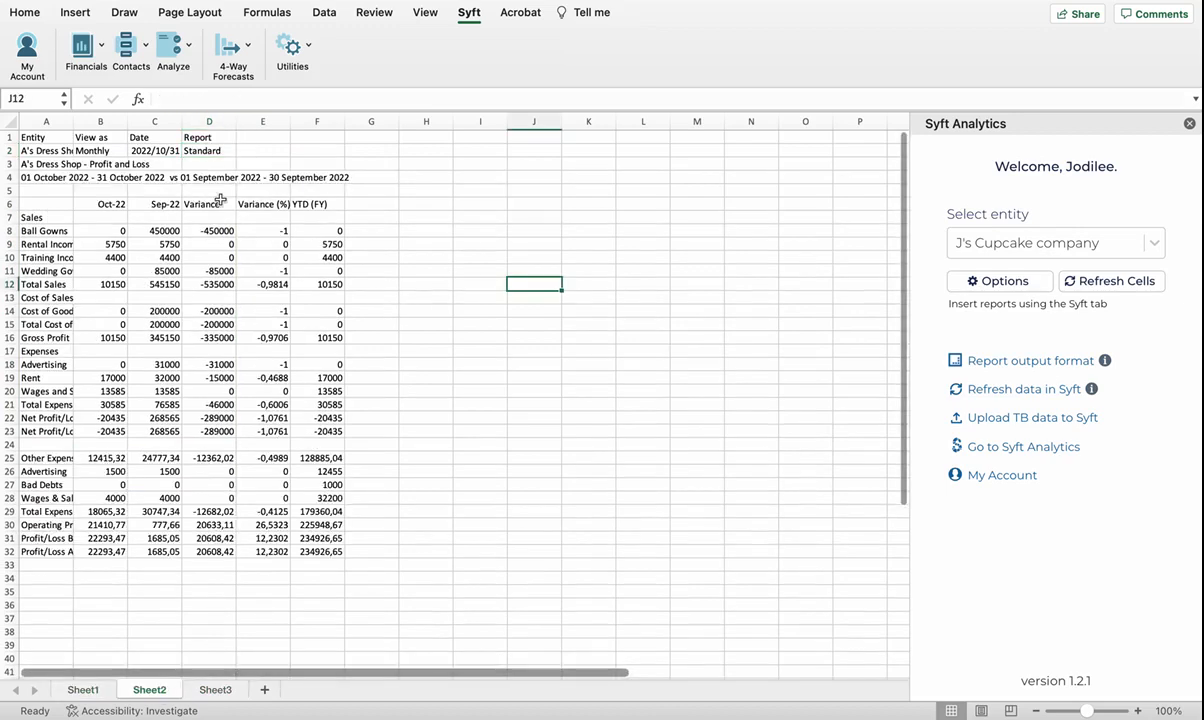
# Step: Add a new worksheet after Sheet2 and insert the Receivables report from the Contacts reports into it
pyautogui.click(145, 45)
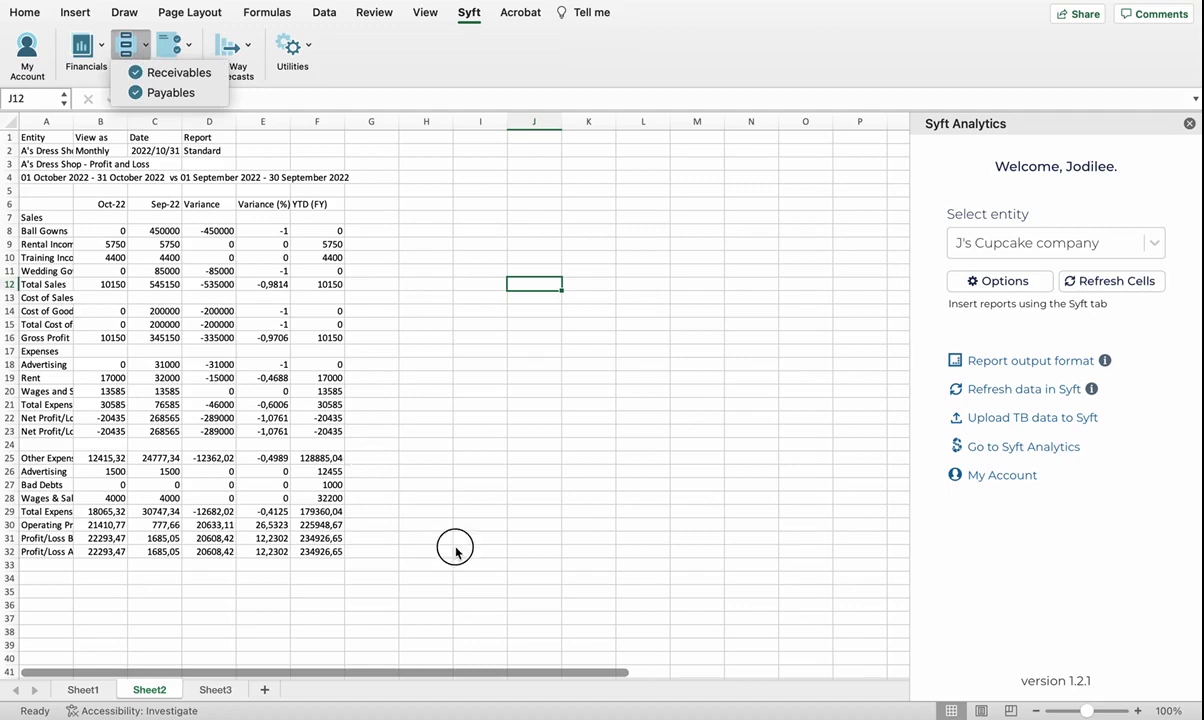
pyautogui.click(265, 690)
pyautogui.click(101, 44)
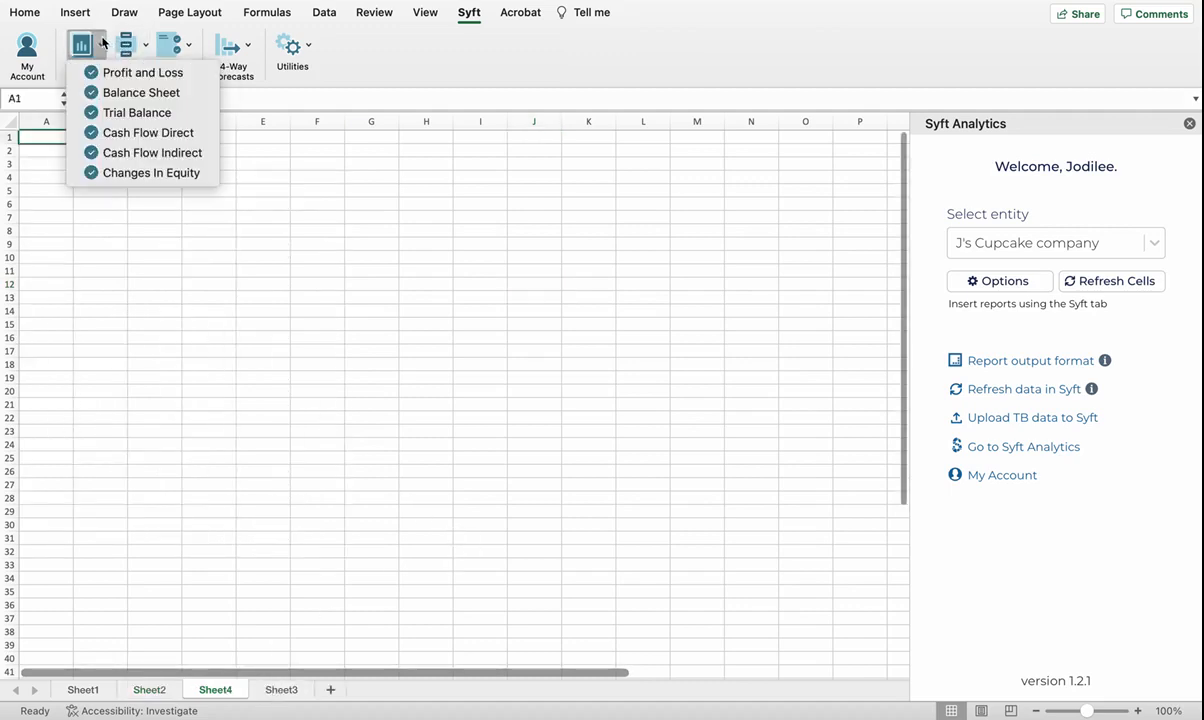
pyautogui.click(145, 45)
pyautogui.click(145, 45)
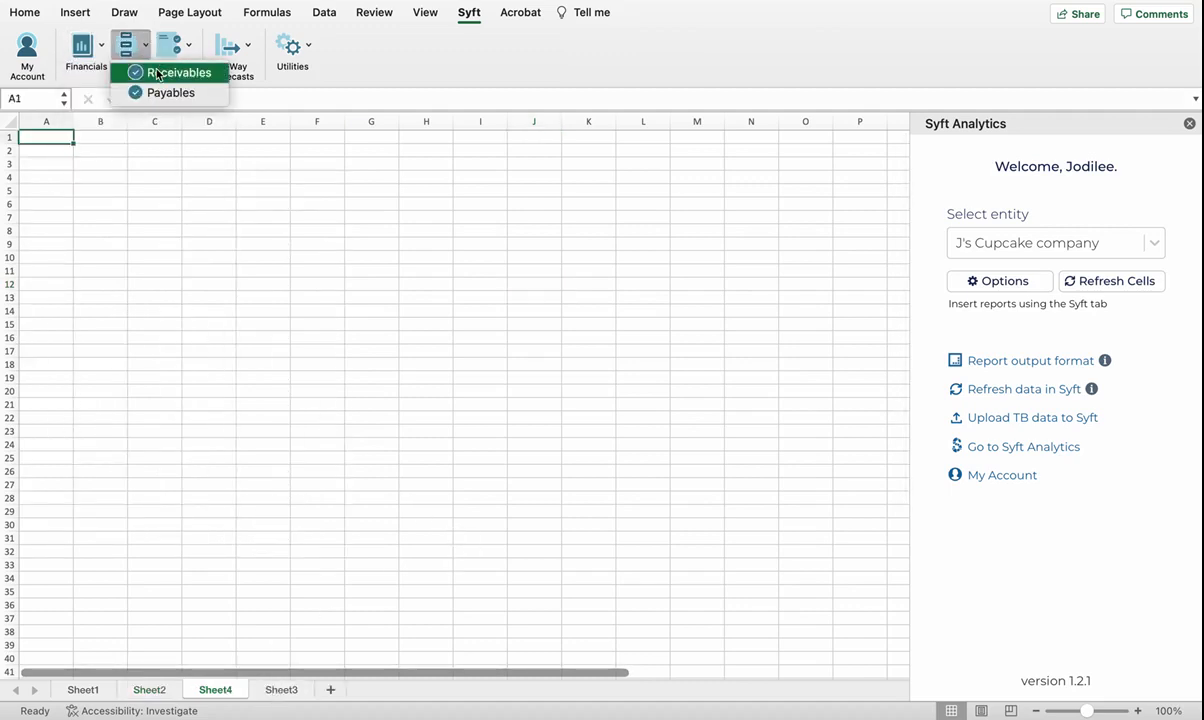
pyautogui.click(160, 73)
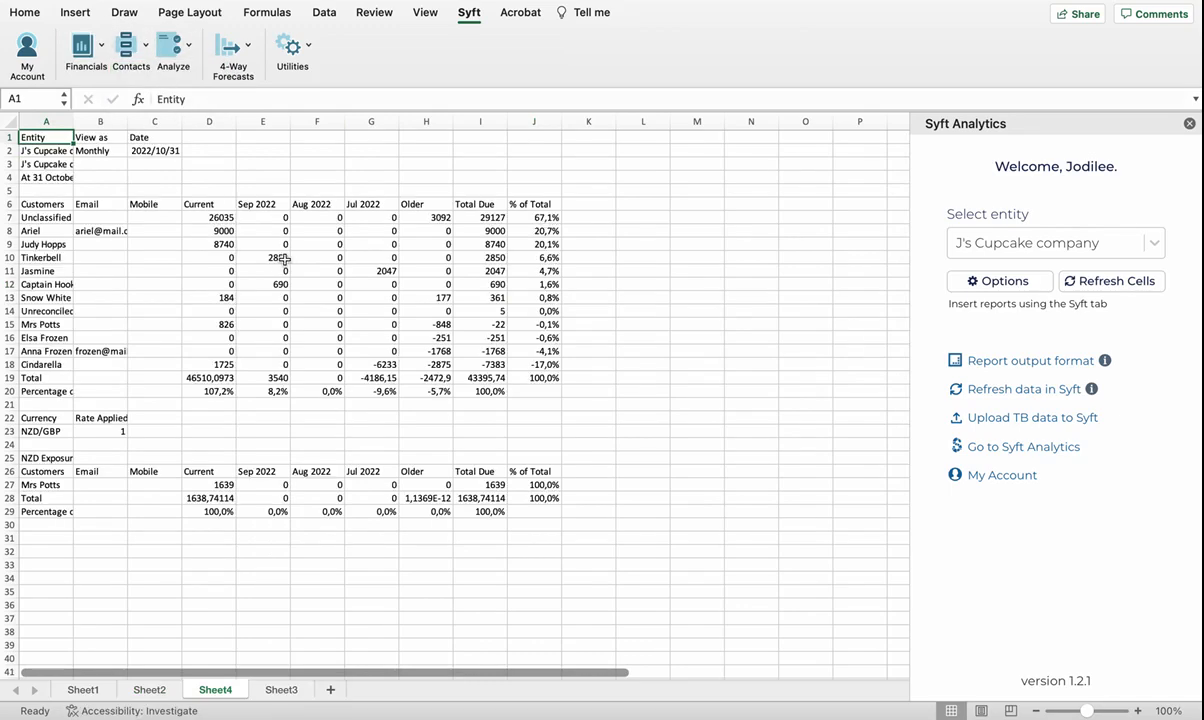
# Step: Insert the Sales by Customer report at cell A33, below the receivables report in Sheet4
pyautogui.click(188, 44)
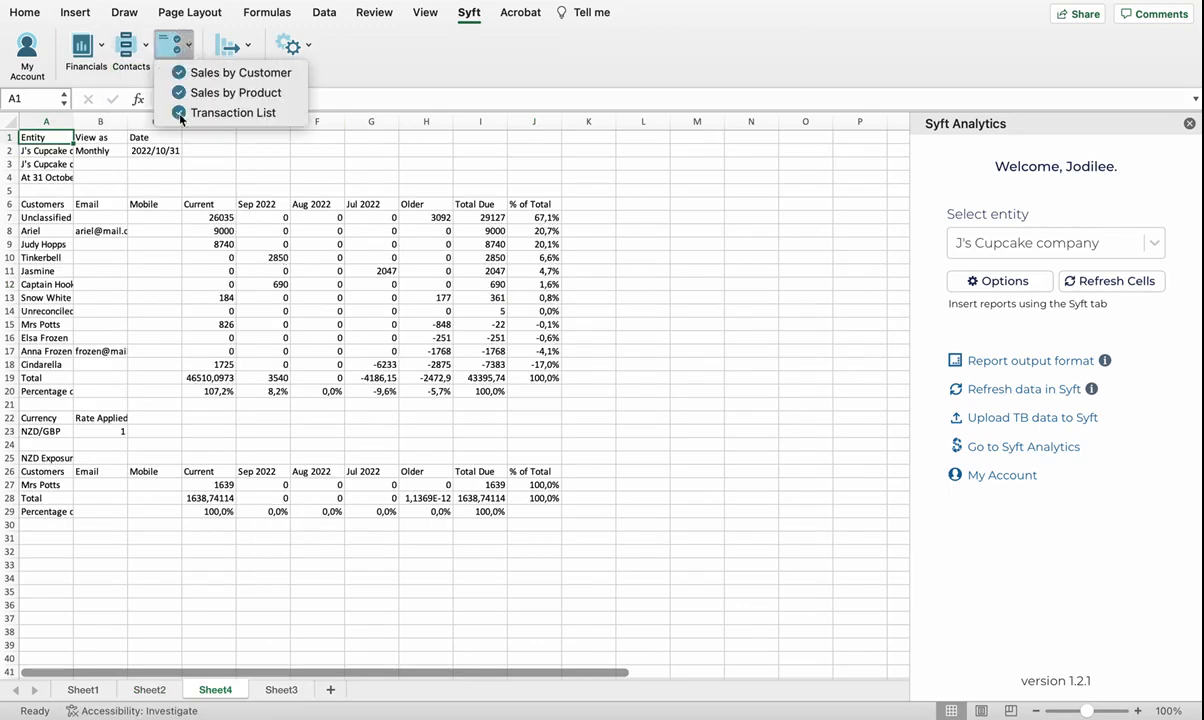
pyautogui.click(124, 530)
pyautogui.click(48, 568)
pyautogui.click(194, 42)
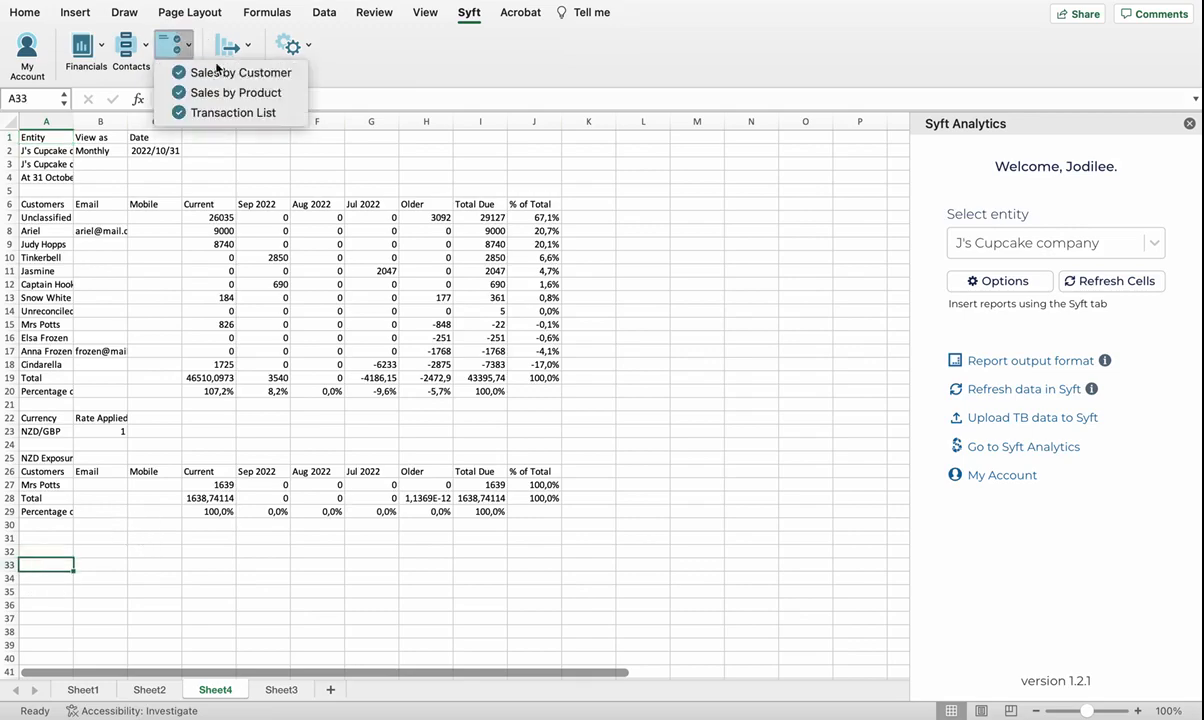
pyautogui.click(220, 73)
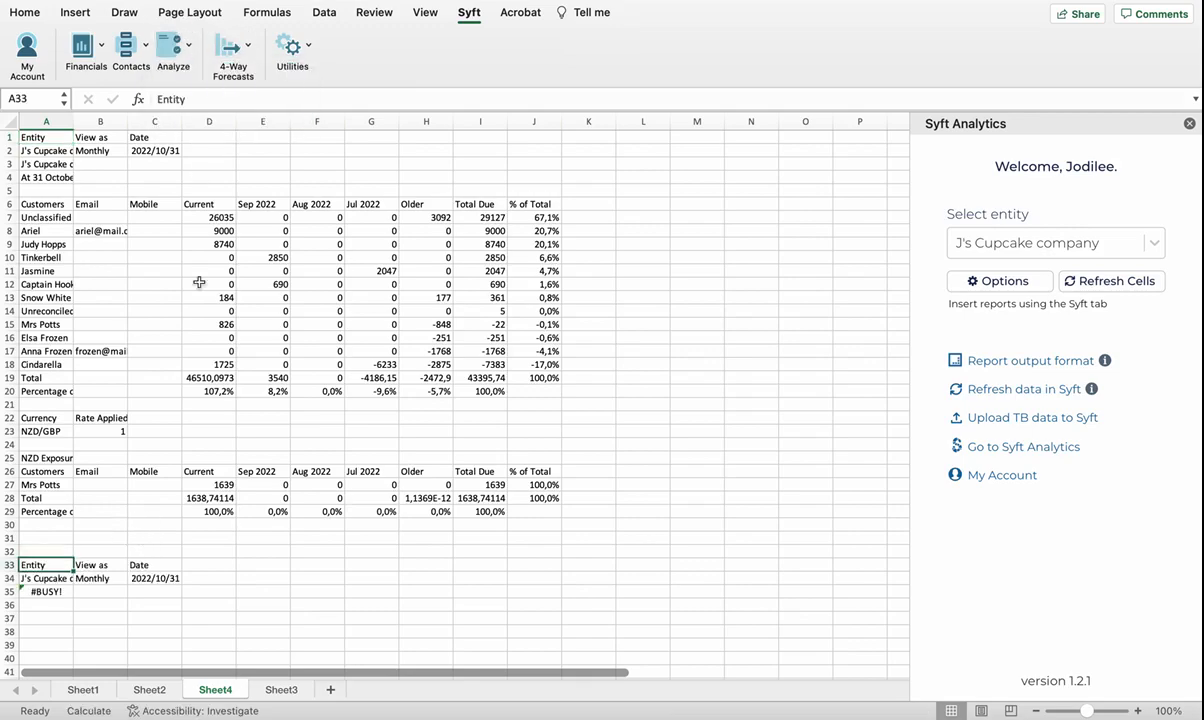
pyautogui.scroll(-5, 202, 524)
pyautogui.scroll(-2, 202, 524)
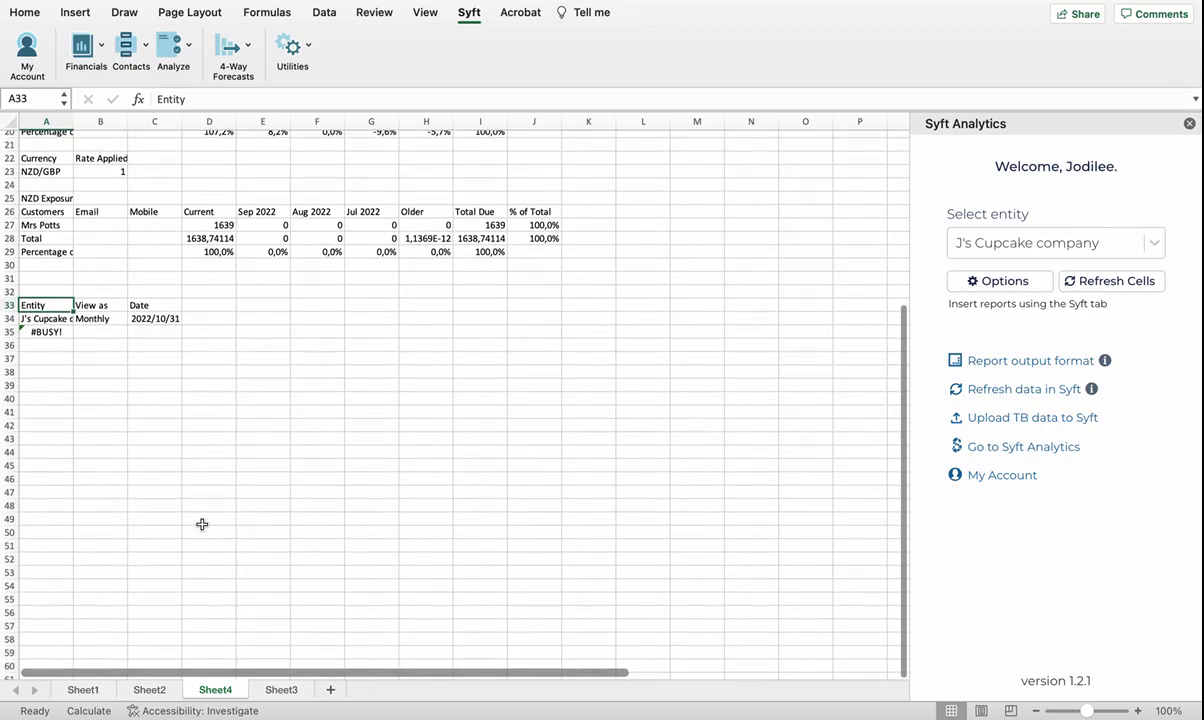
pyautogui.scroll(6, 296, 349)
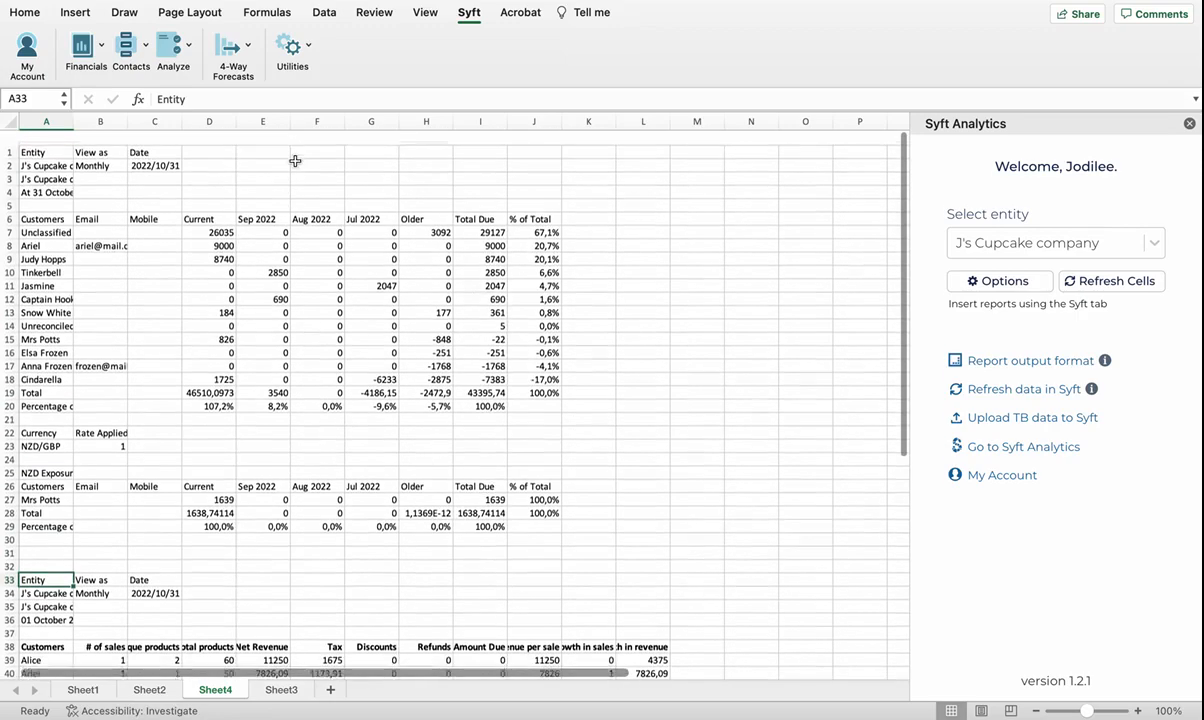
# Step: Look through the available 4-Way Forecasts reports, including Cash Flow Direct, KPIs and Drivers
pyautogui.click(250, 45)
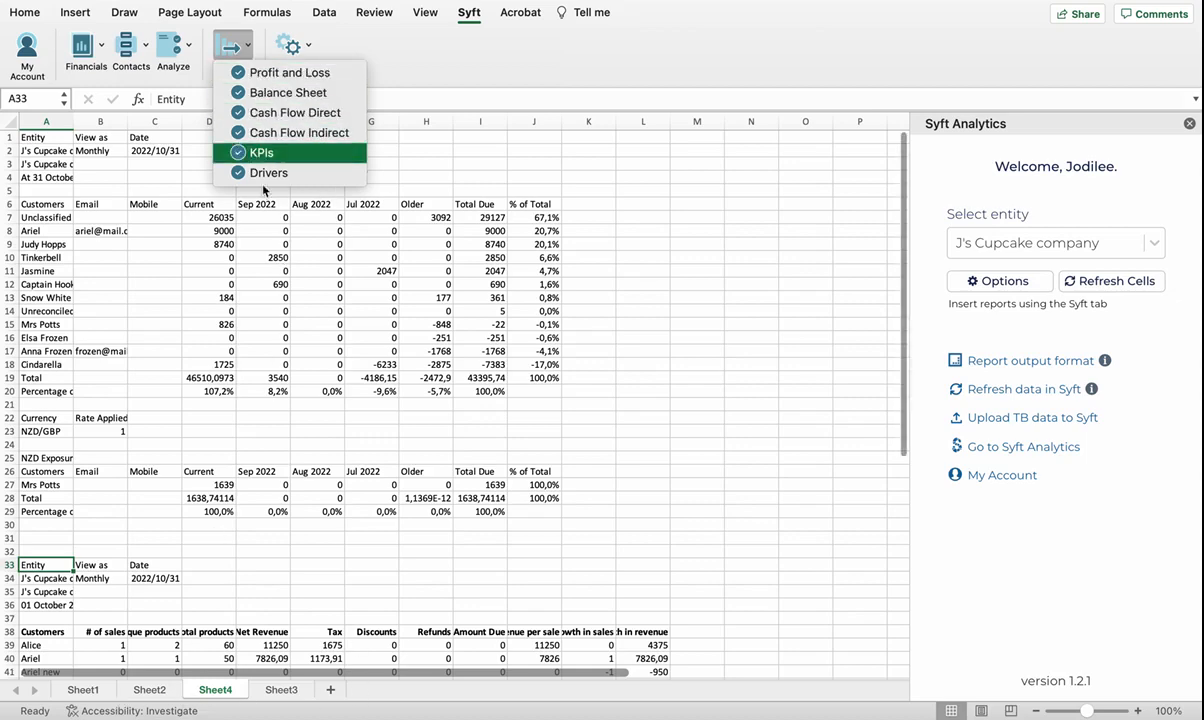
pyautogui.click(295, 112)
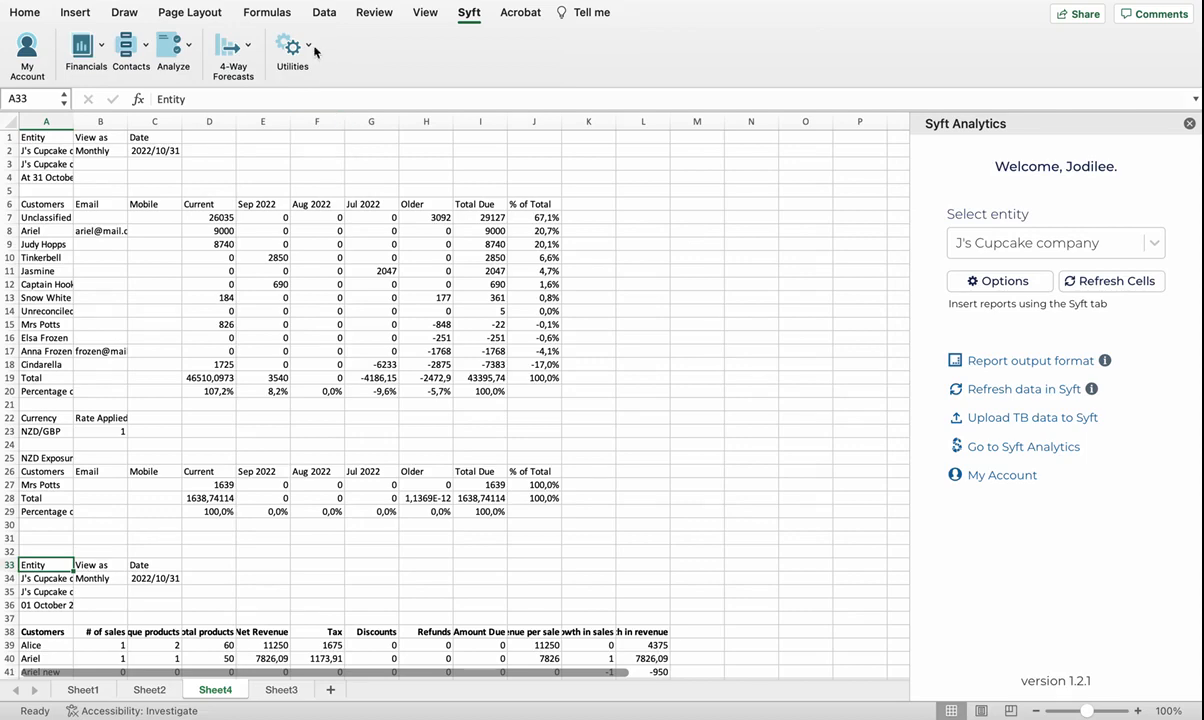
# Step: Insert the entity list at cell J3 of Sheet1 and compare it with the report's Entity cells
pyautogui.click(532, 165)
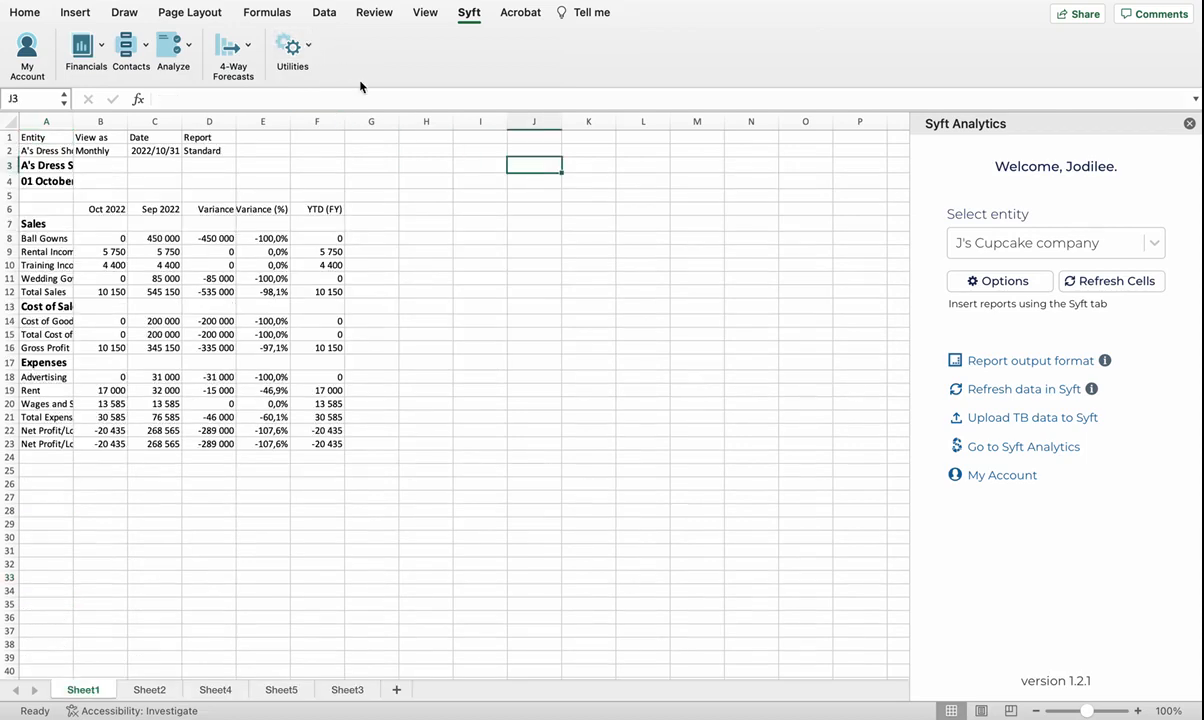
pyautogui.click(293, 47)
pyautogui.click(316, 73)
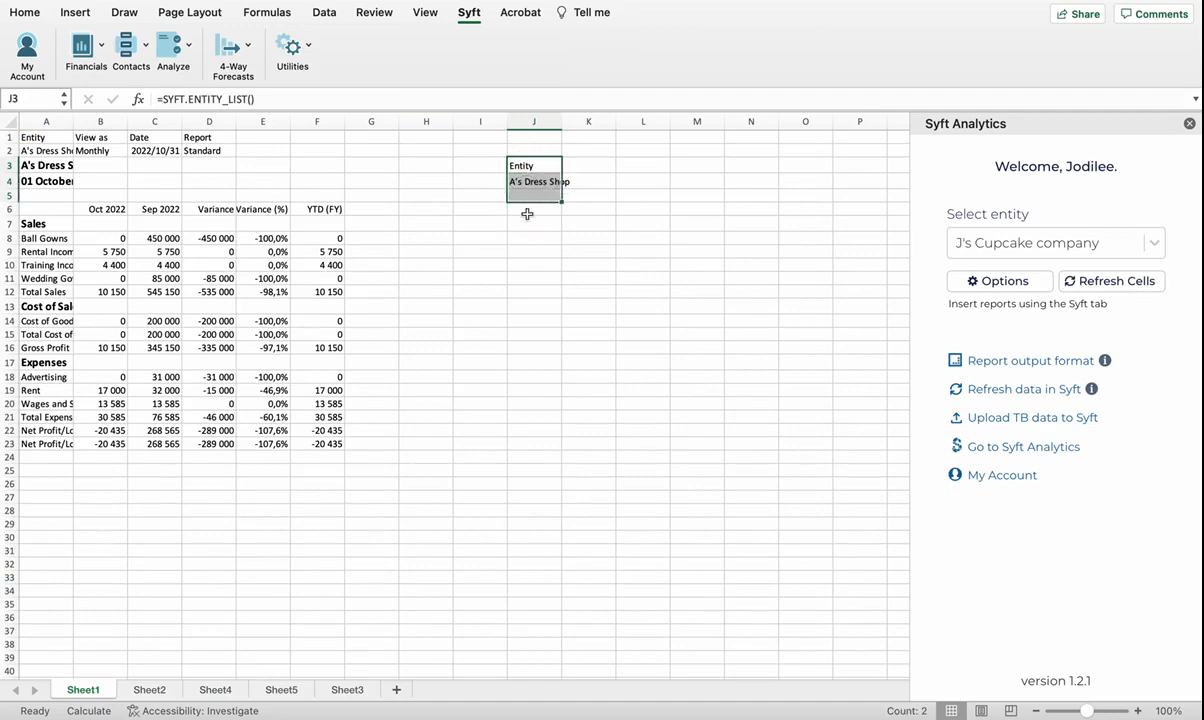
pyautogui.click(534, 250)
pyautogui.click(536, 166)
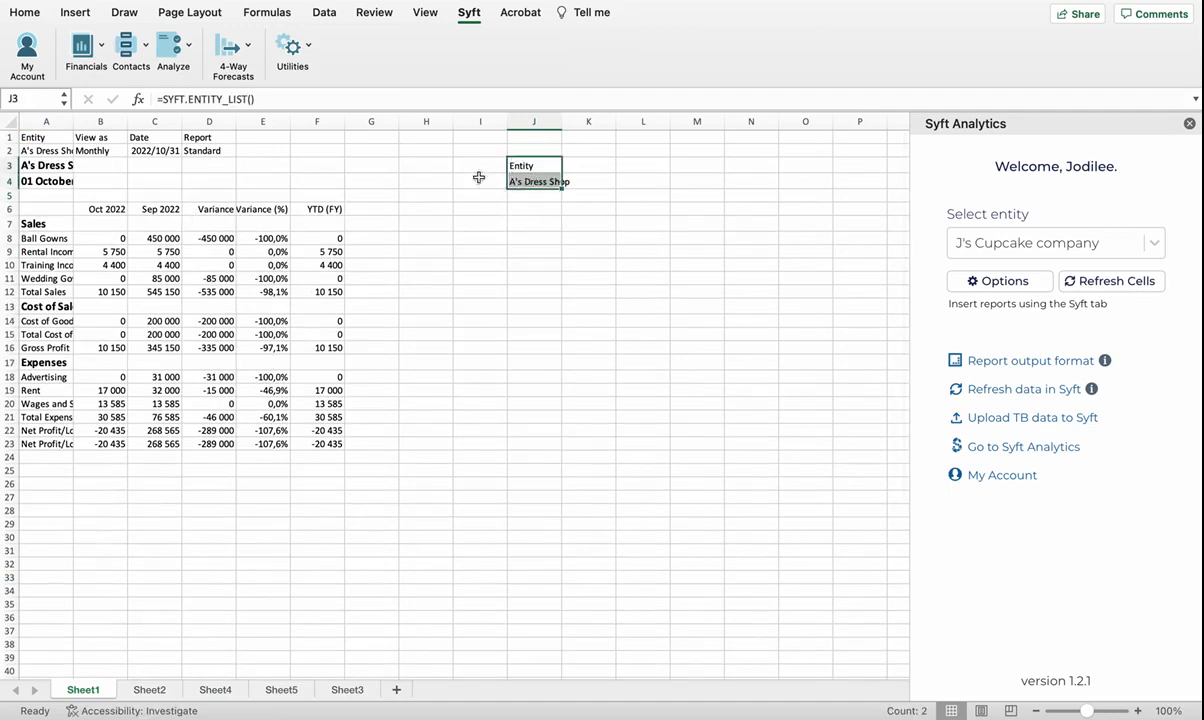
pyautogui.moveTo(40, 138); pyautogui.dragTo(44, 152)
pyautogui.click(524, 271)
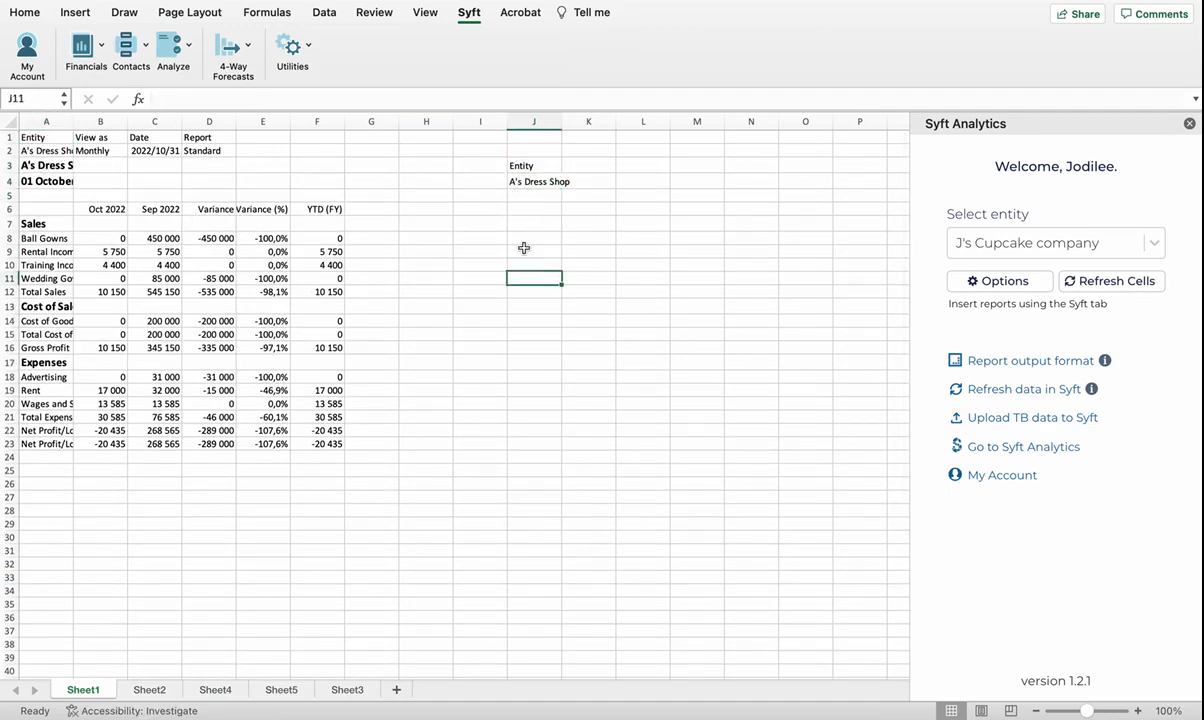
# Step: Insert the entity list at cell A1 of Sheet1, replacing the profit and loss report's Entity heading
pyautogui.click(30, 134)
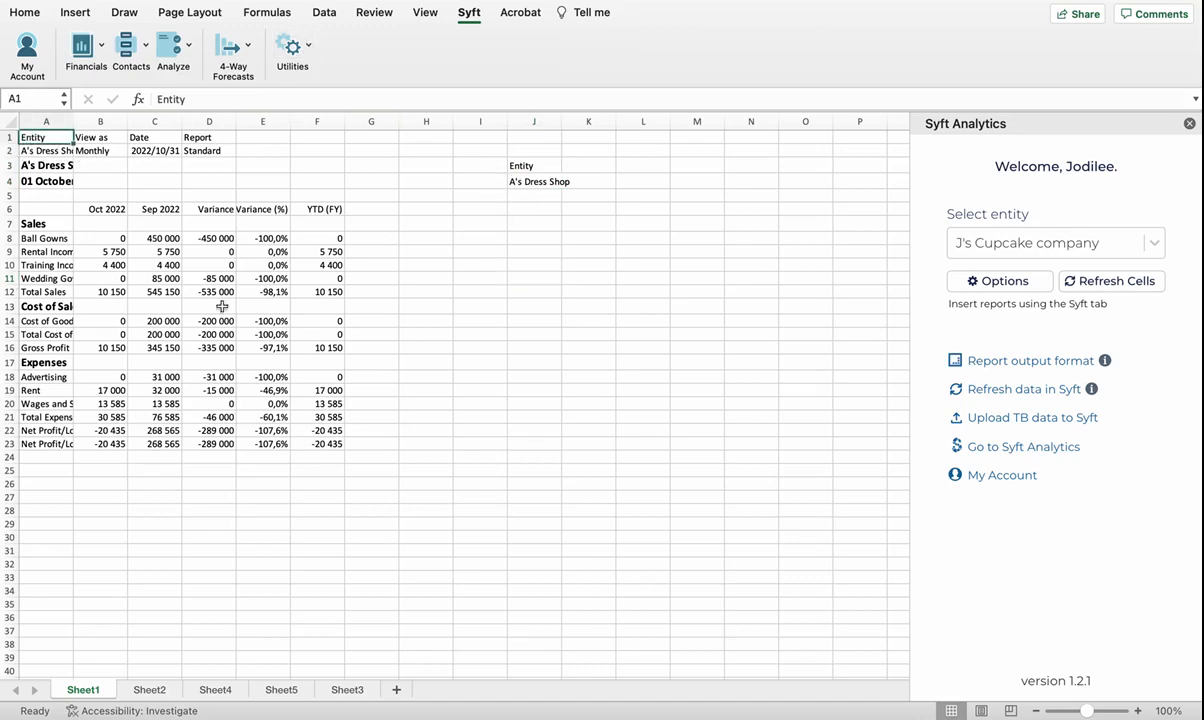
pyautogui.click(102, 45)
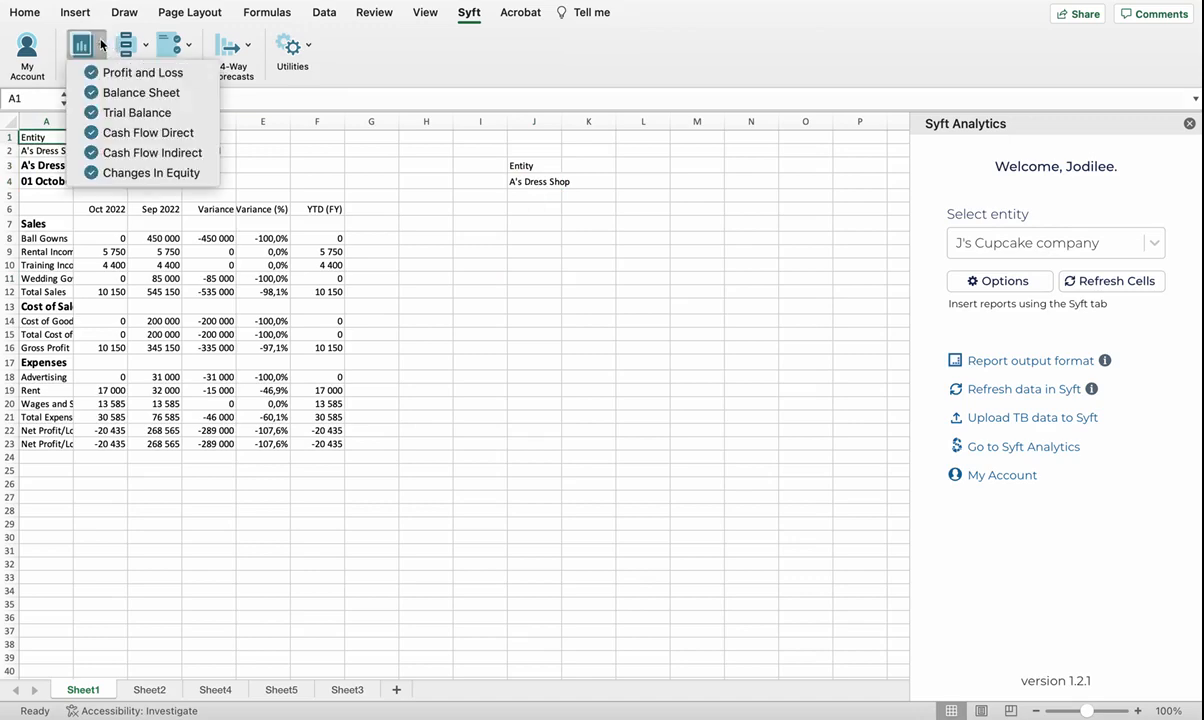
pyautogui.click(370, 185)
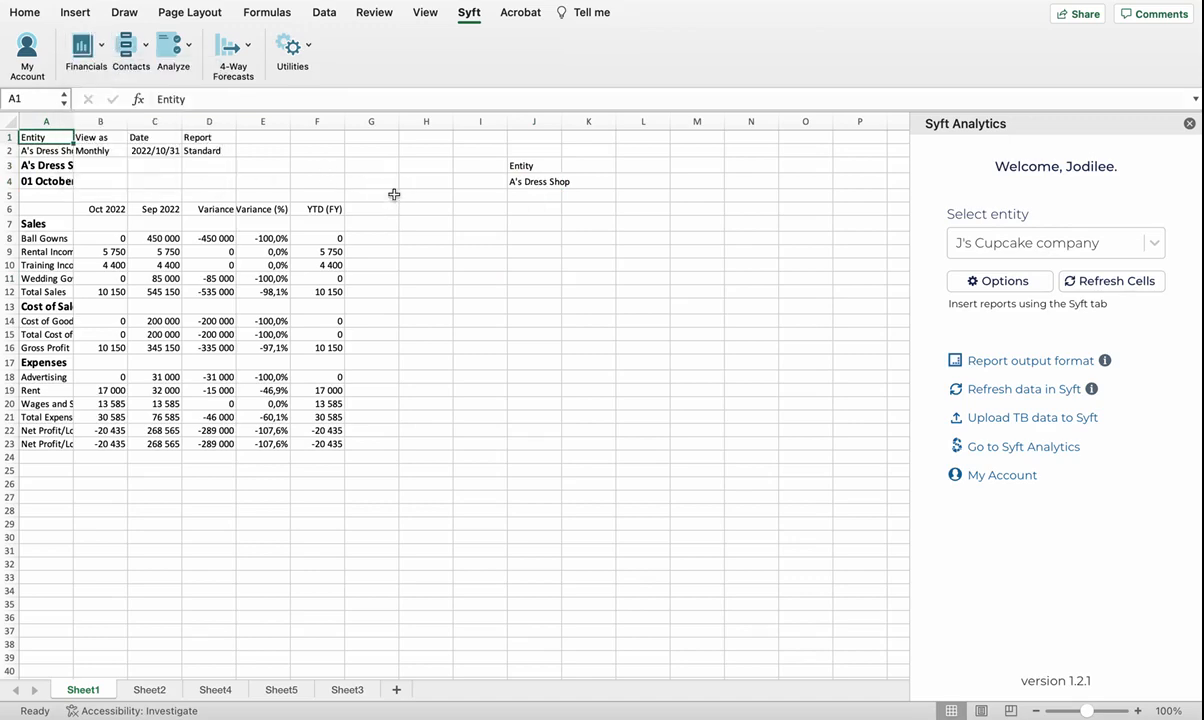
pyautogui.click(308, 47)
pyautogui.click(322, 73)
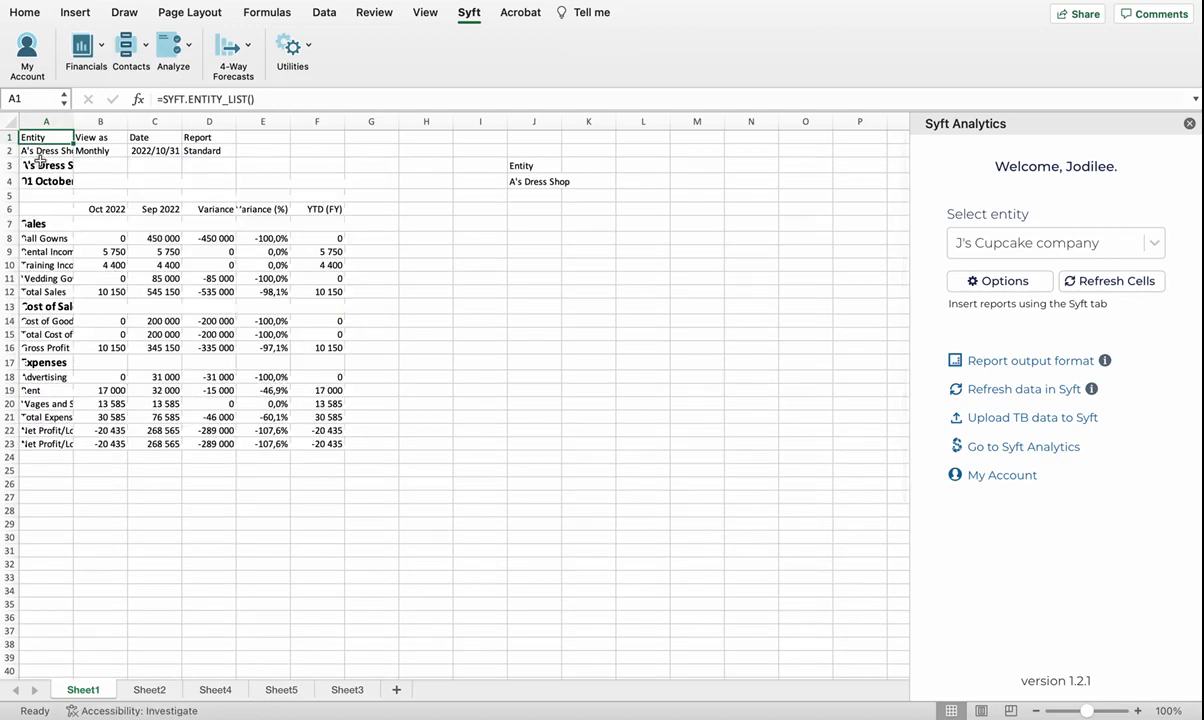
# Step: Check the Entity and Report selector cells in Sheet1 and fit column A's width to its contents
pyautogui.click(38, 150)
pyautogui.click(209, 150)
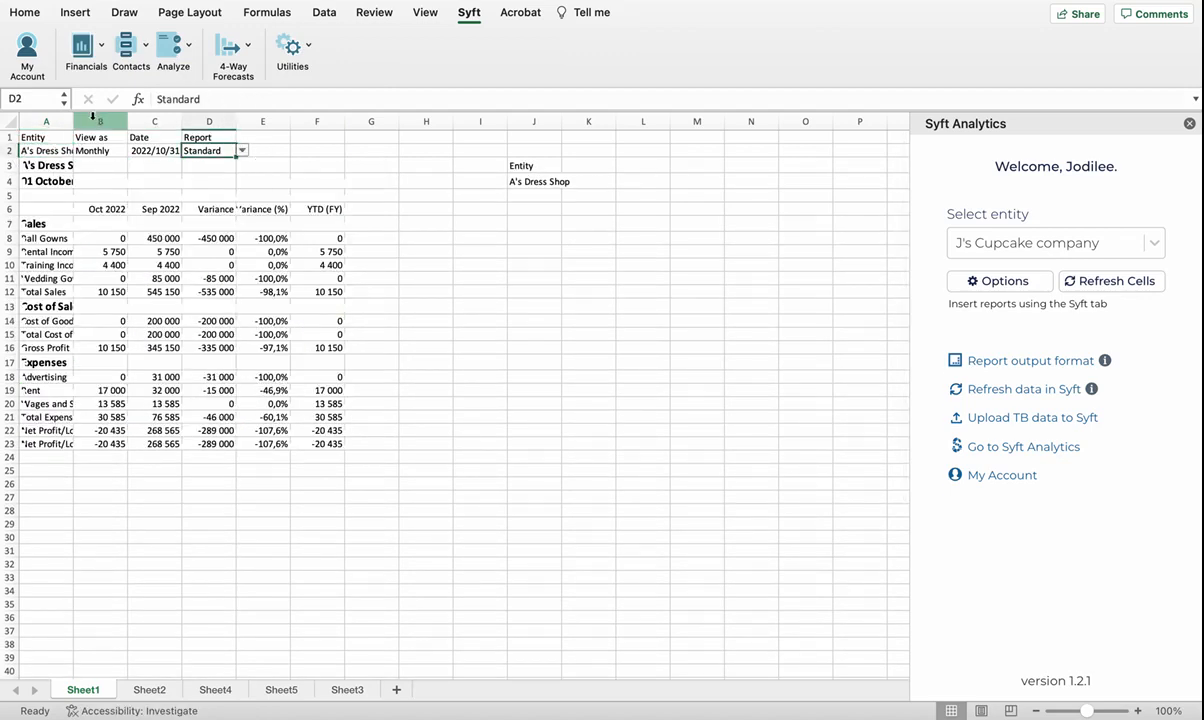
pyautogui.doubleClick(73, 121)
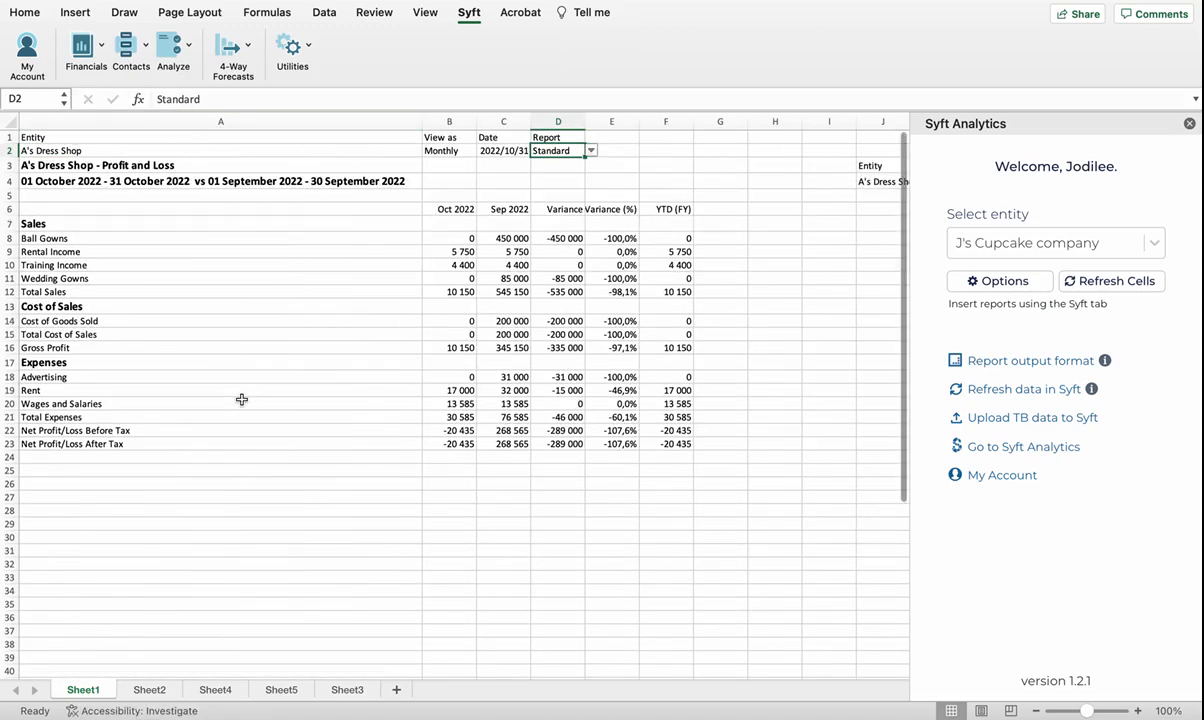
# Step: Examine the profit and loss report in Sheet1 and open the entity choices in cell A2
pyautogui.click(430, 459)
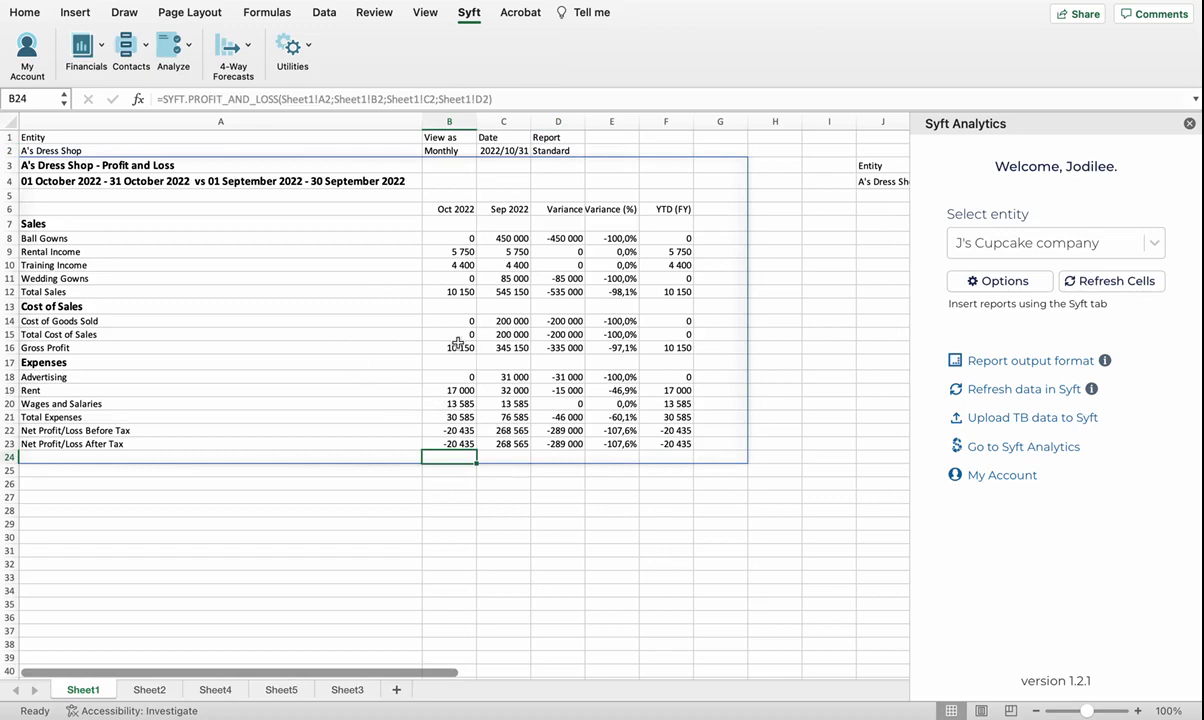
pyautogui.click(95, 150)
pyautogui.click(428, 150)
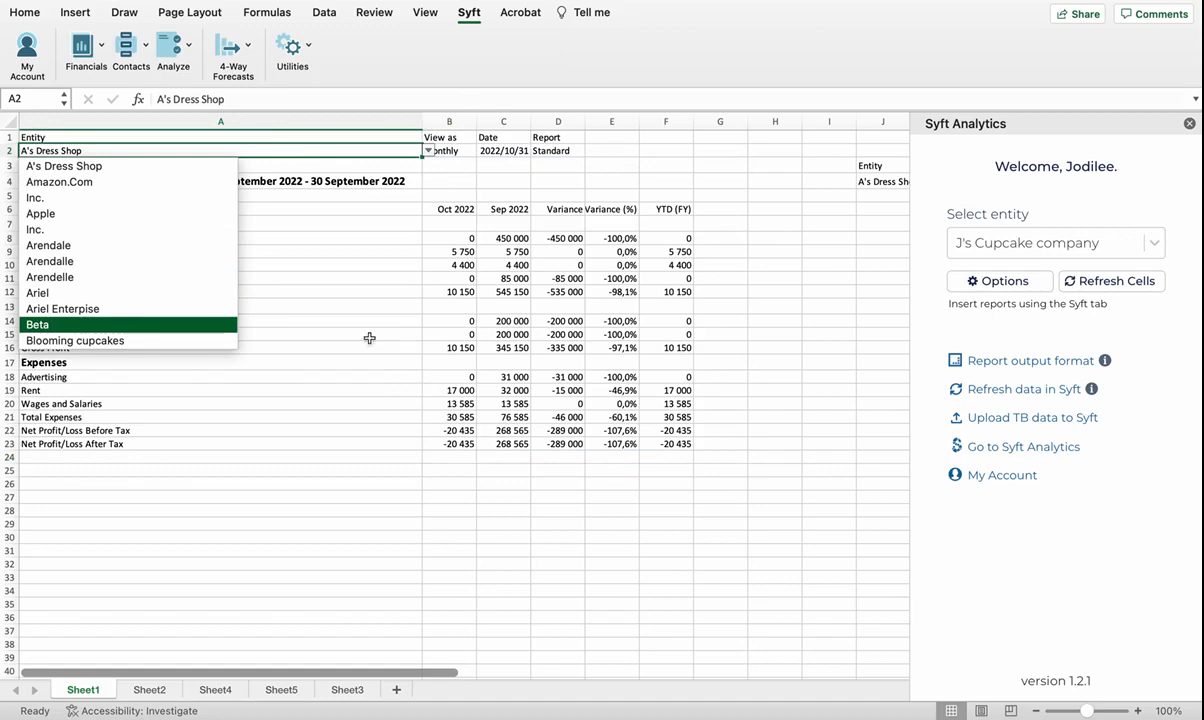
# Step: Check the entity list formula in cell A1 and review the reports offered under Financials, Contacts and Analyze
pyautogui.press('Escape')
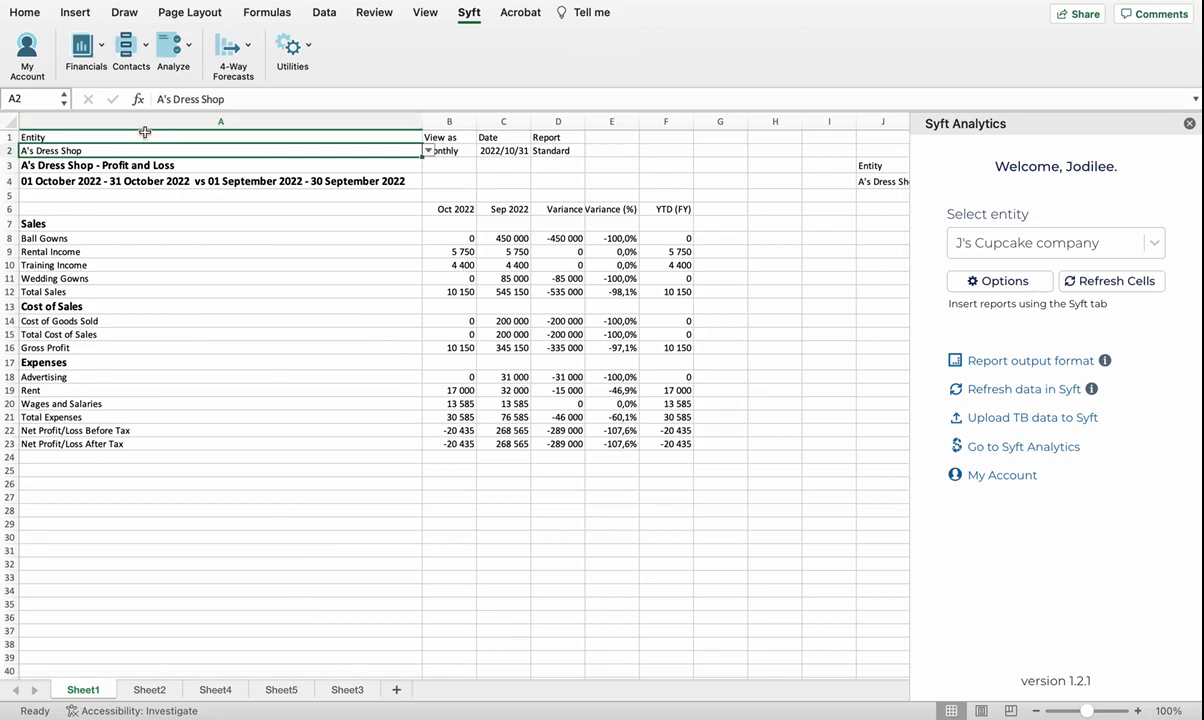
pyautogui.click(229, 137)
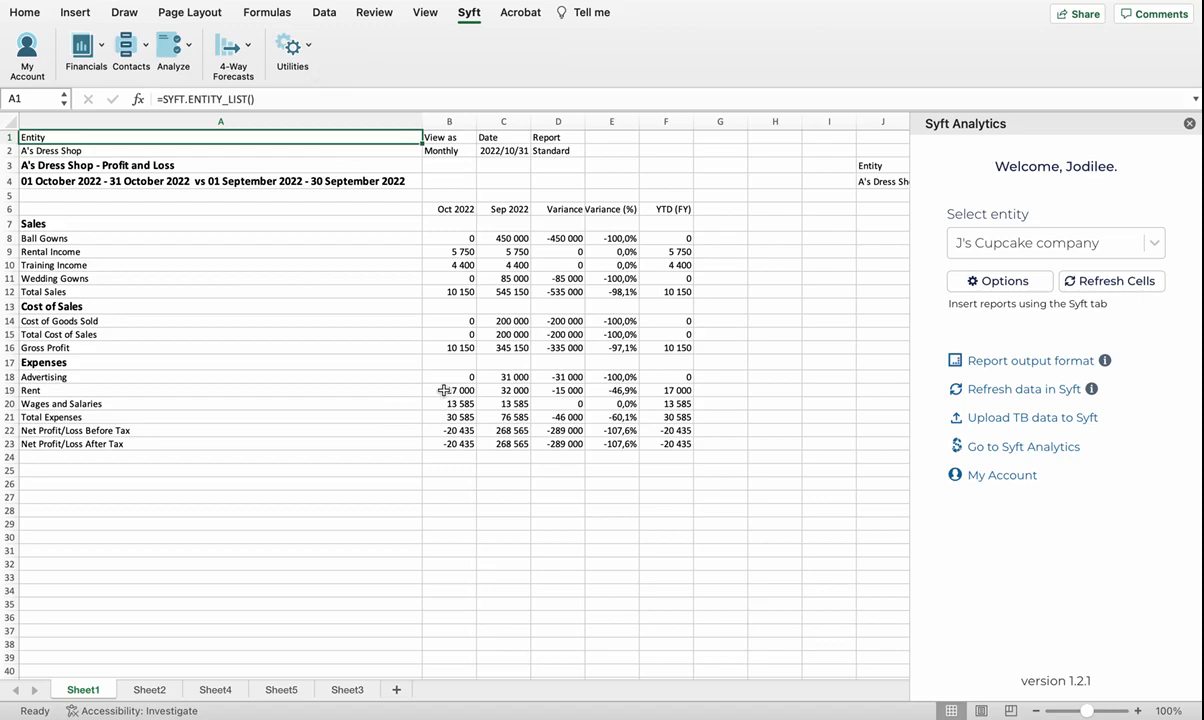
pyautogui.click(100, 55)
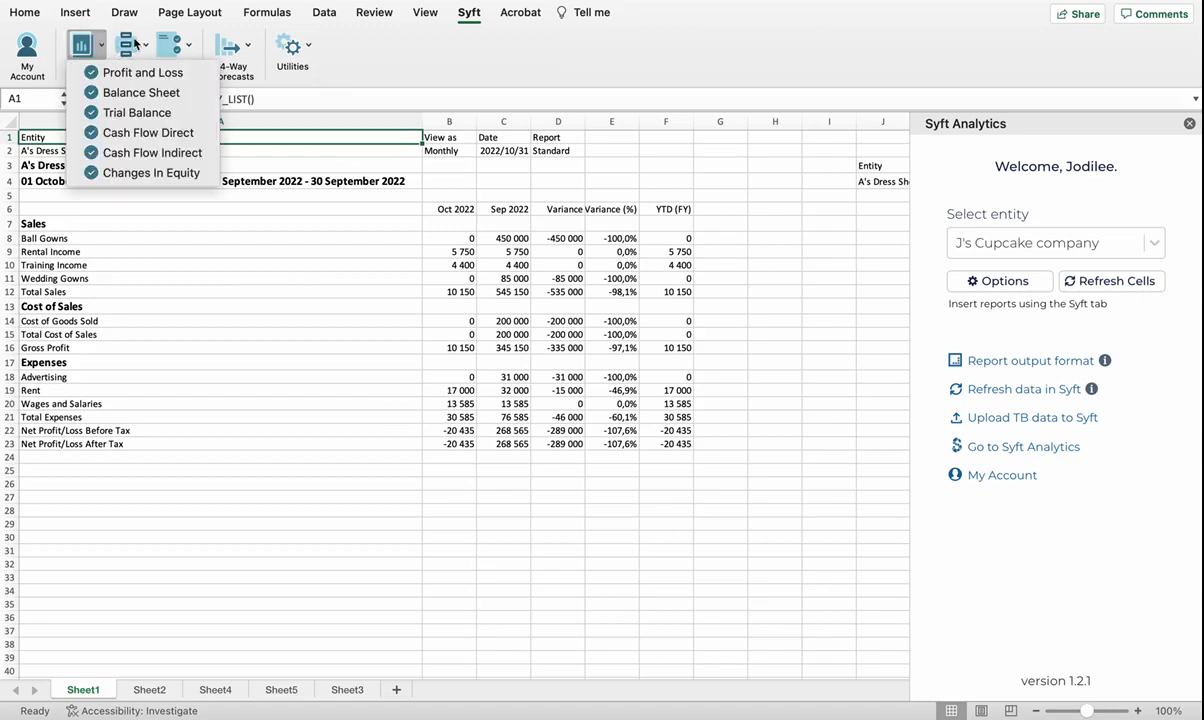
pyautogui.click(131, 40)
pyautogui.click(132, 39)
pyautogui.click(176, 41)
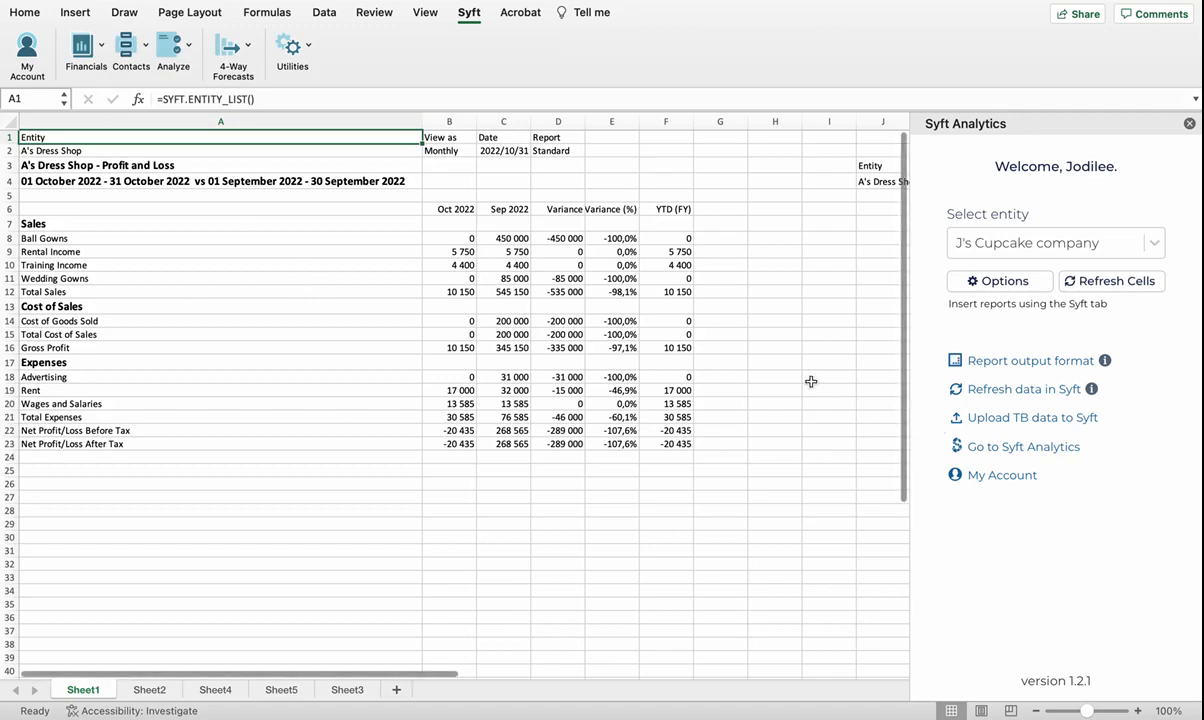
# Step: Check the Date, Entity and View as cells in row 2 of Sheet1 and the profit and loss report's formula
pyautogui.click(497, 155)
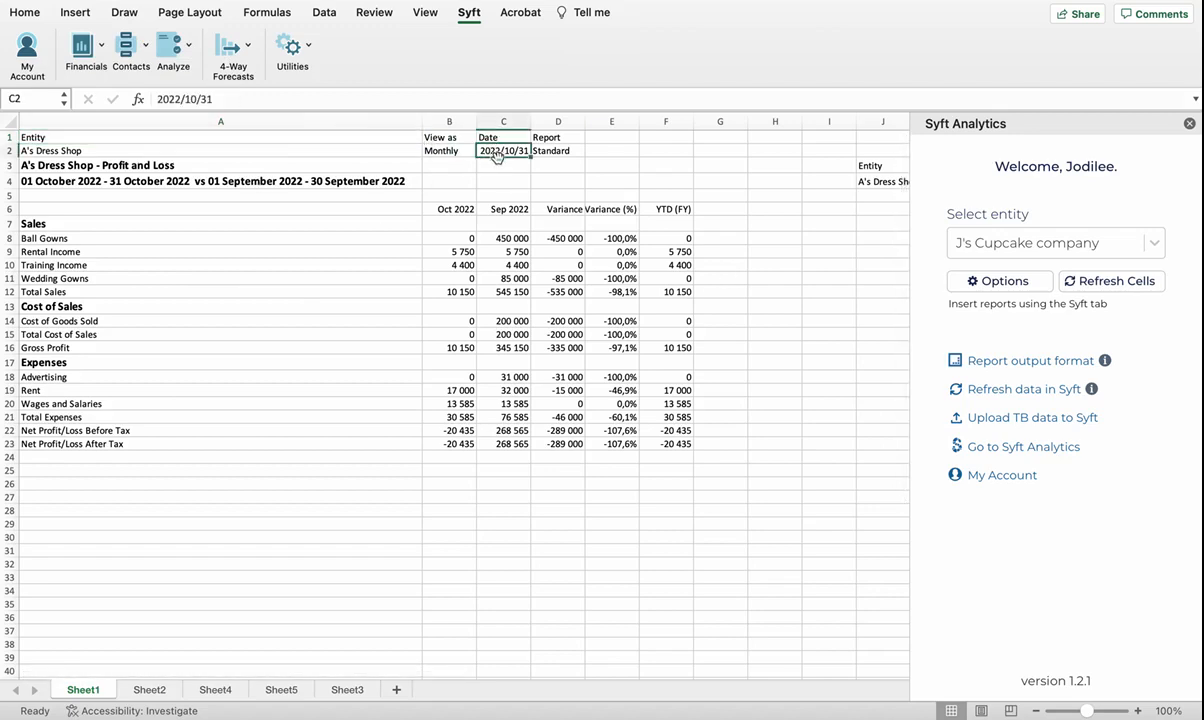
pyautogui.click(135, 150)
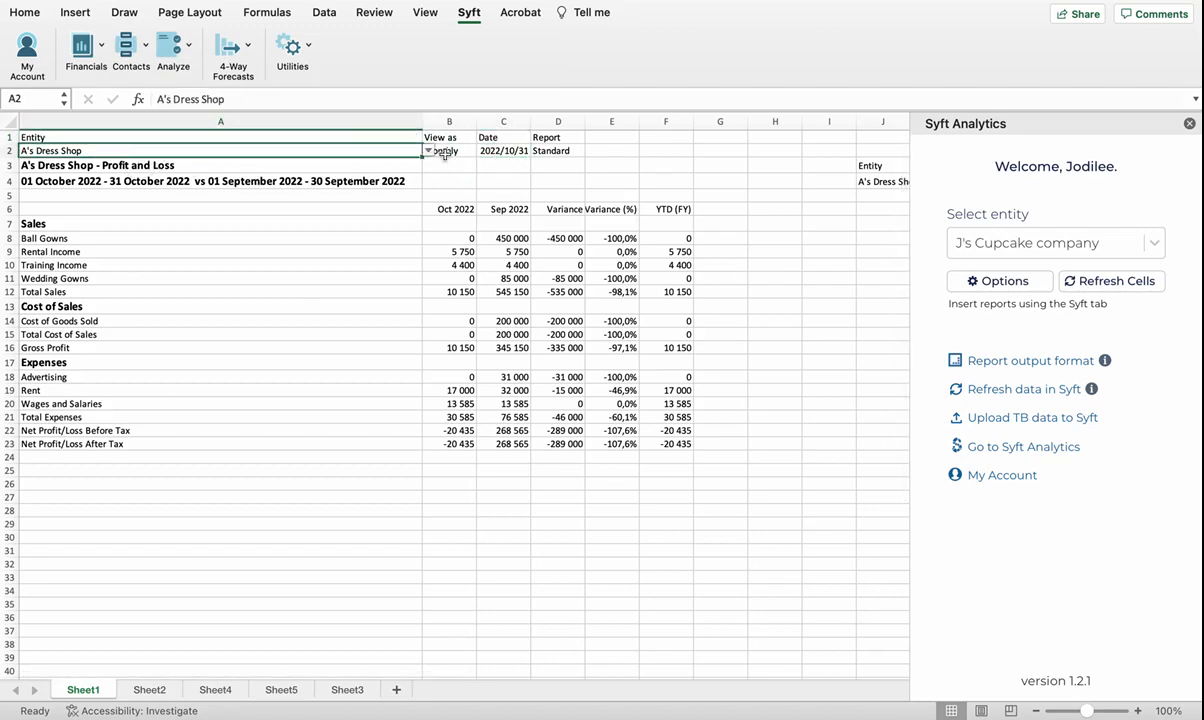
pyautogui.click(444, 152)
pyautogui.click(660, 180)
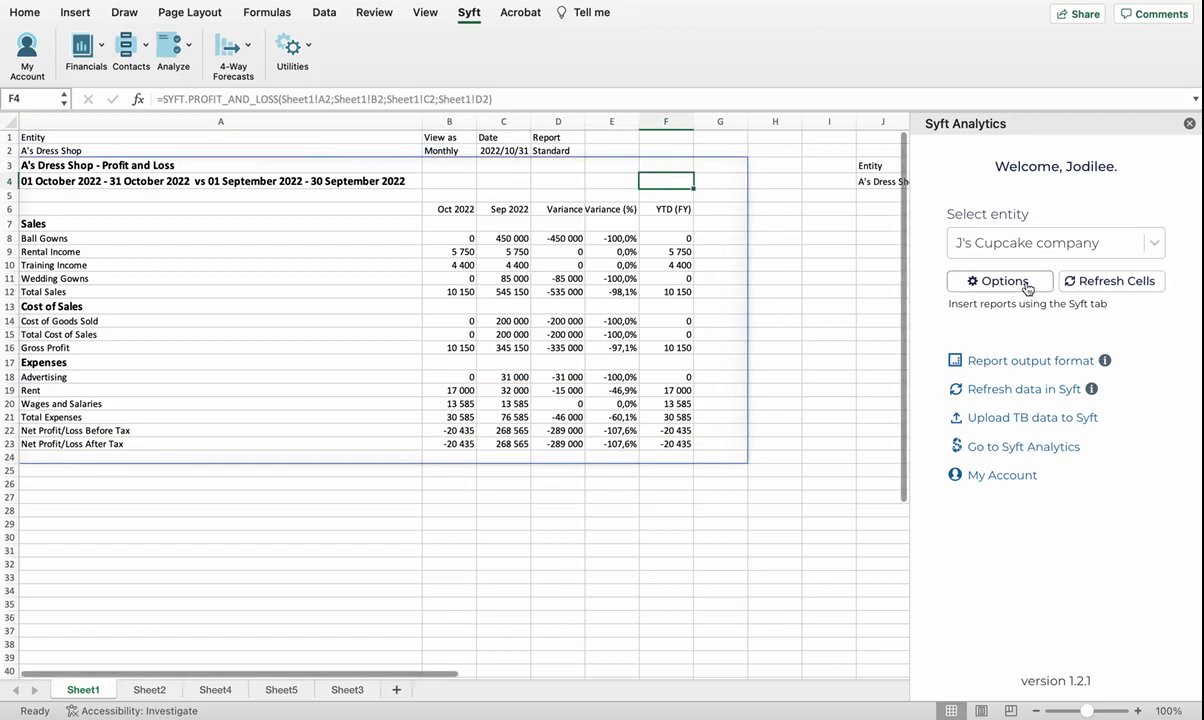